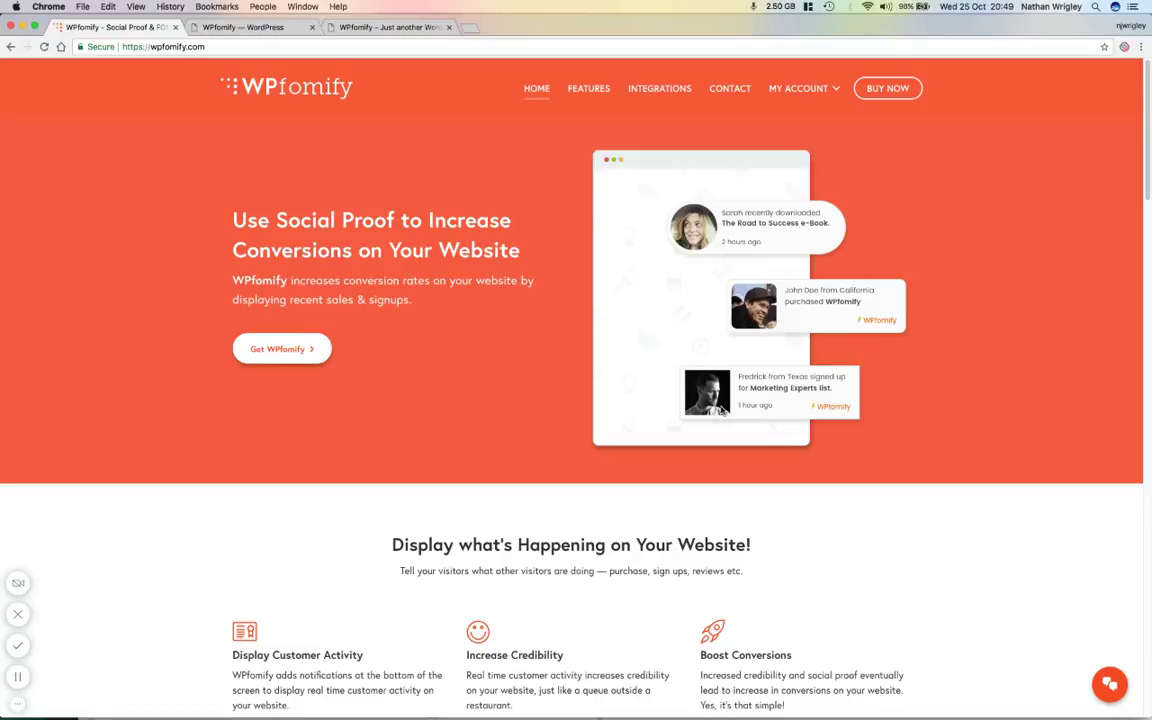
Review the wpfomify.com home page, the WPfomify plugin's general settings and the demo bar on the site's front end
click(168, 48)
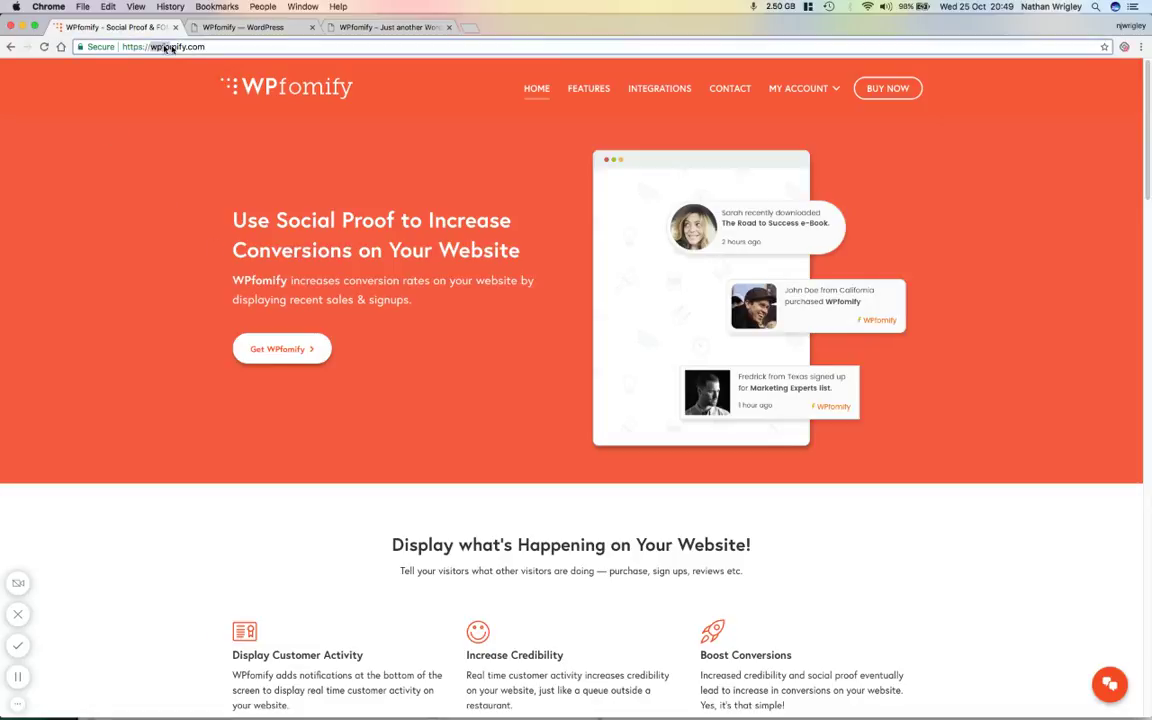
drag(168, 48, 211, 51)
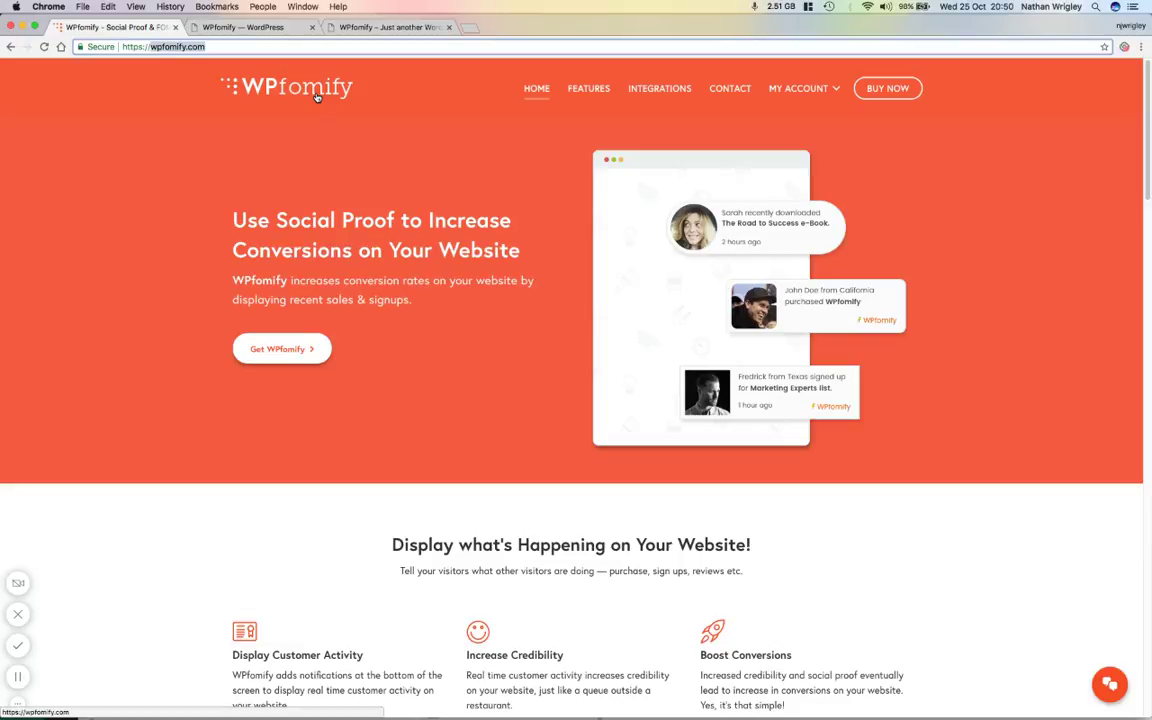
click(268, 29)
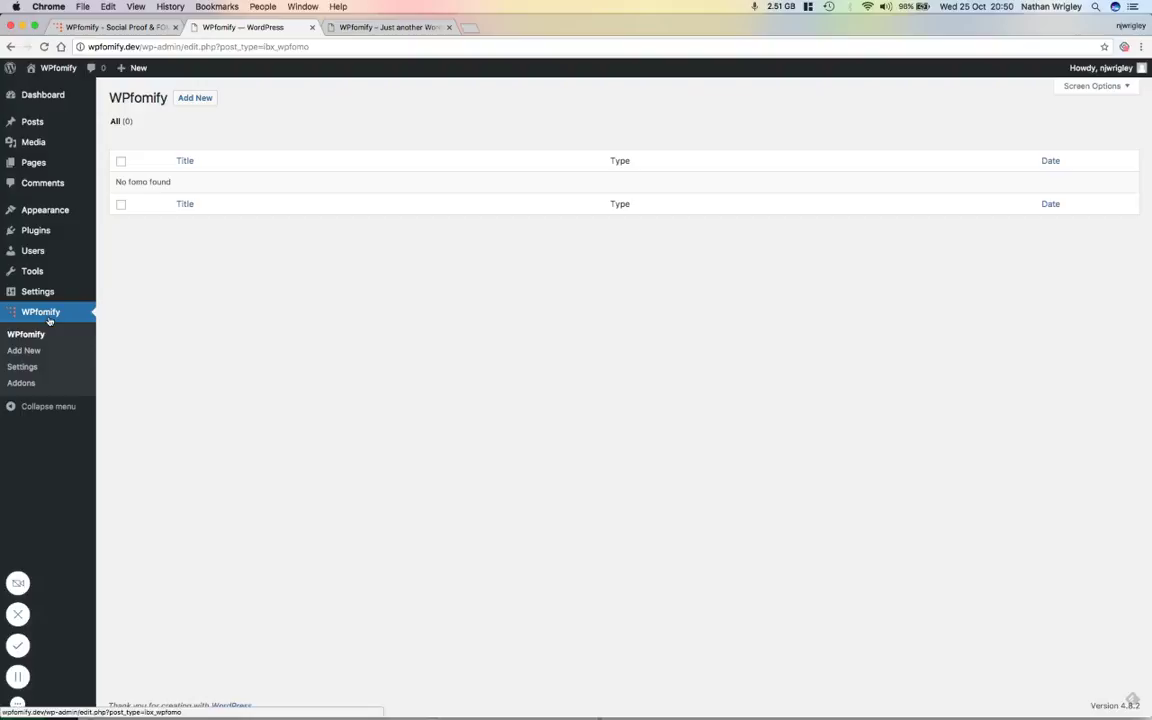
click(27, 368)
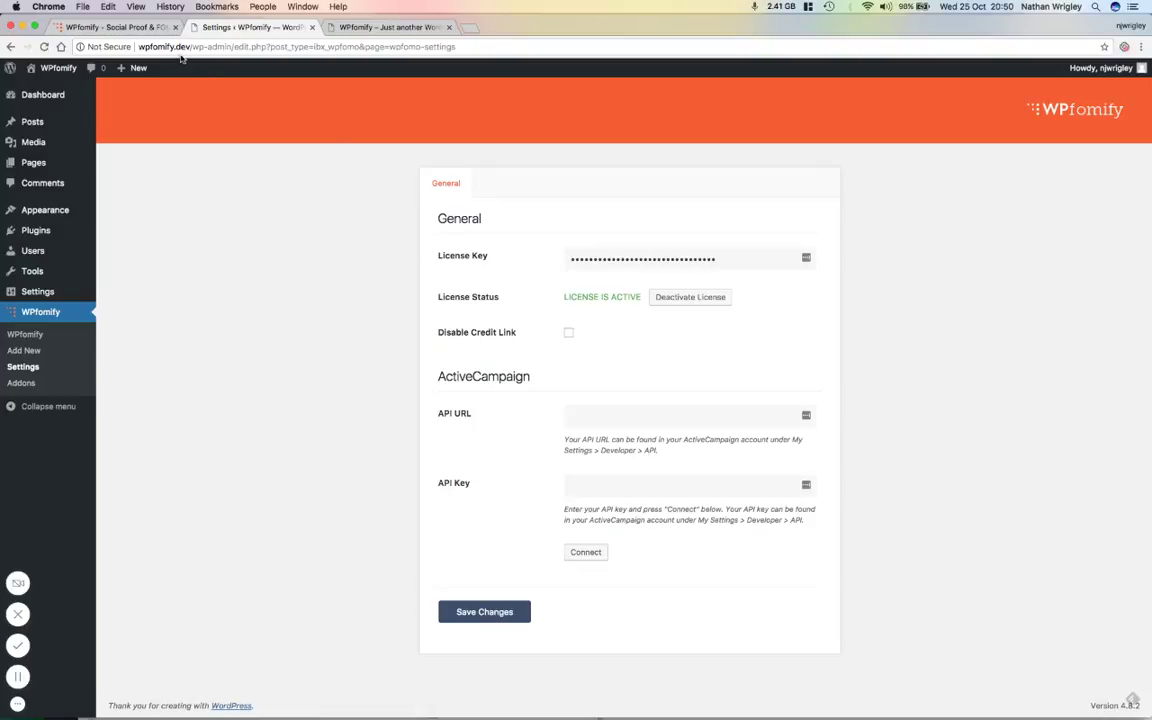
click(148, 29)
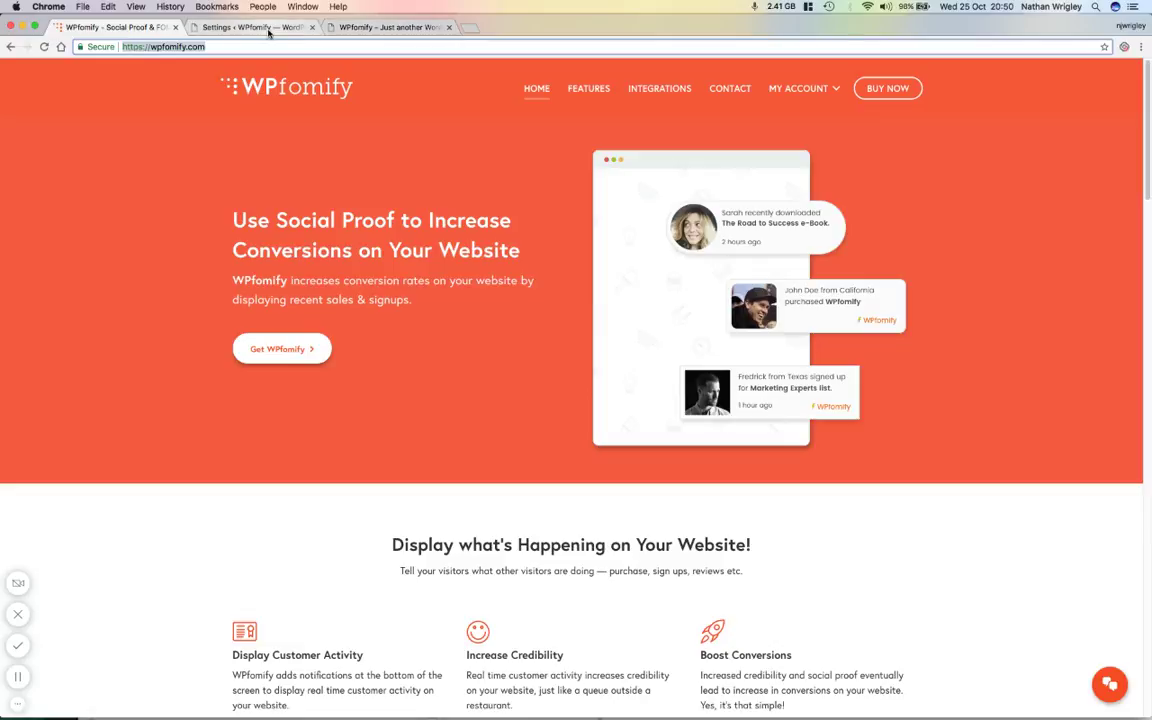
click(372, 27)
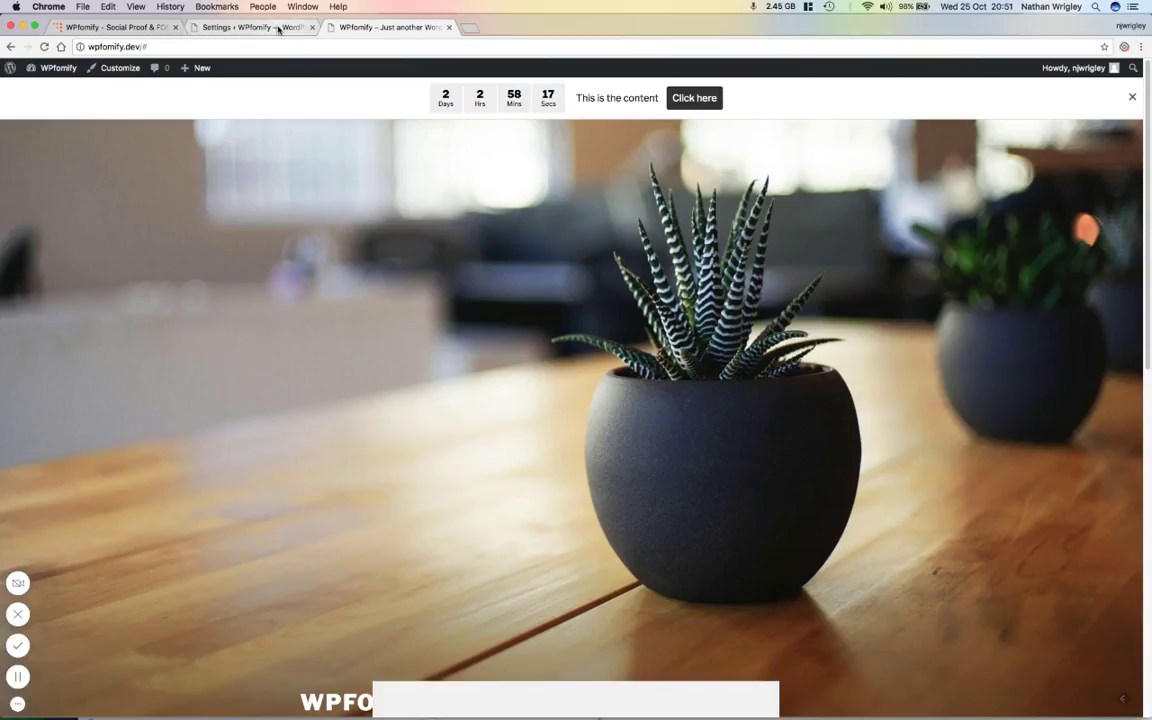
click(279, 29)
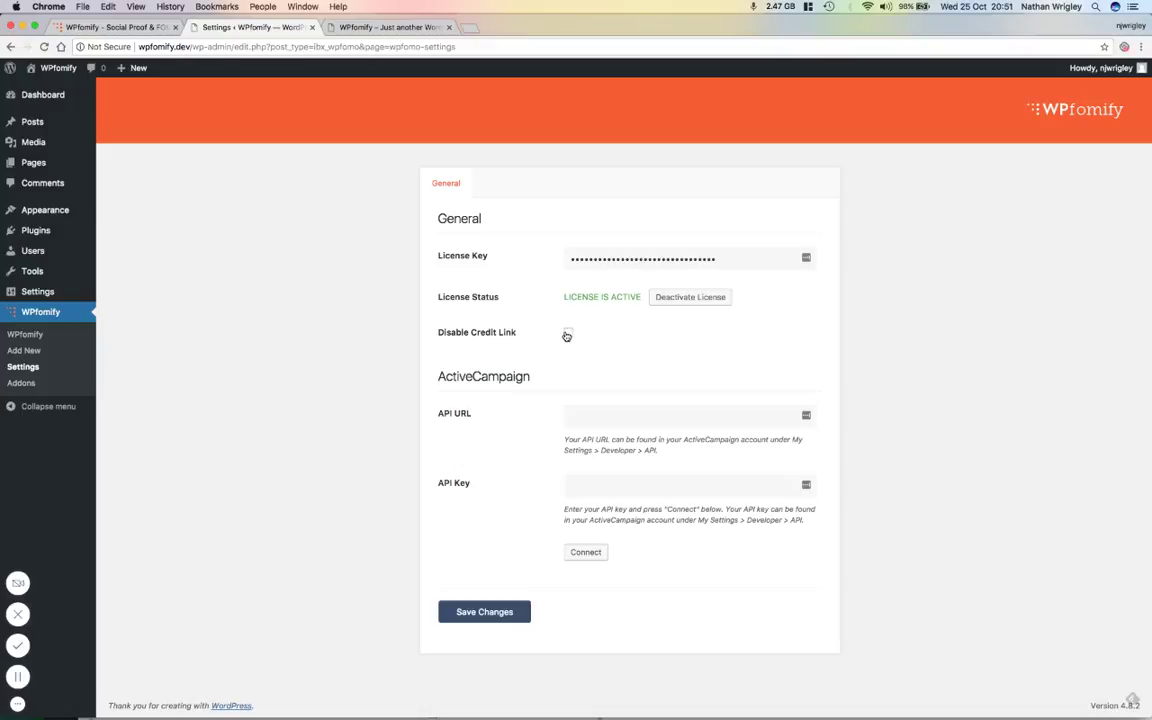
Examine the integrations offered on the WPfomify addons page, checking back against the product website
click(22, 384)
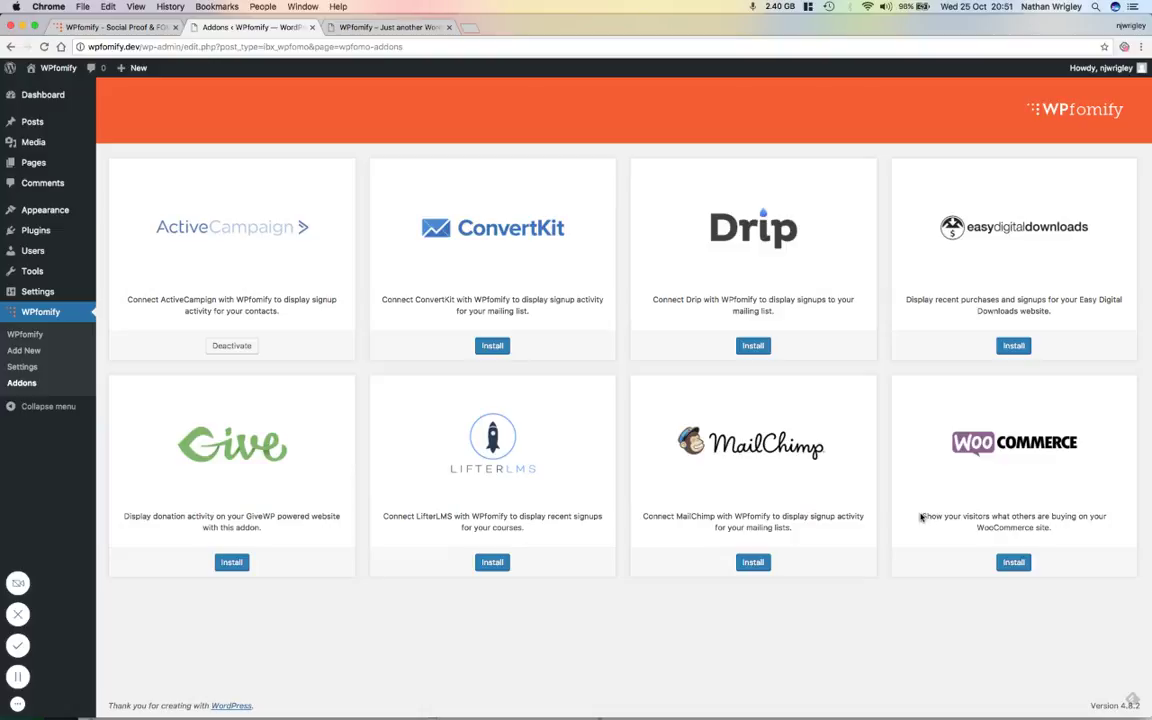
drag(921, 516, 946, 515)
key(super+1)
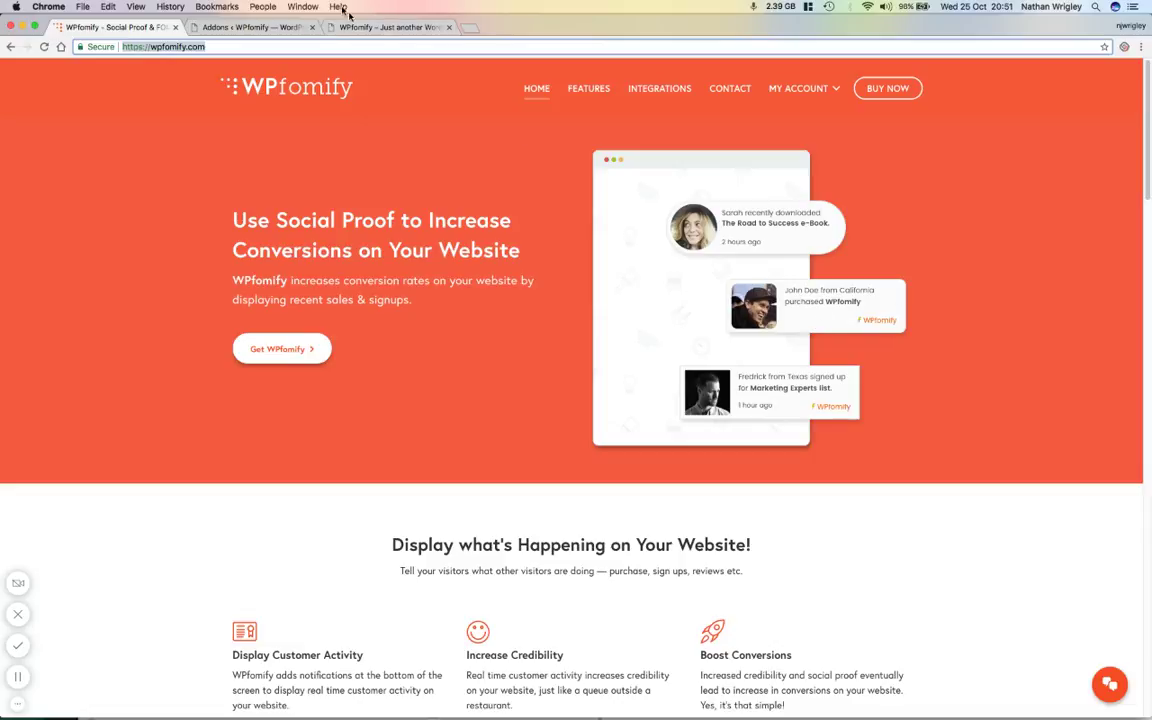
click(265, 25)
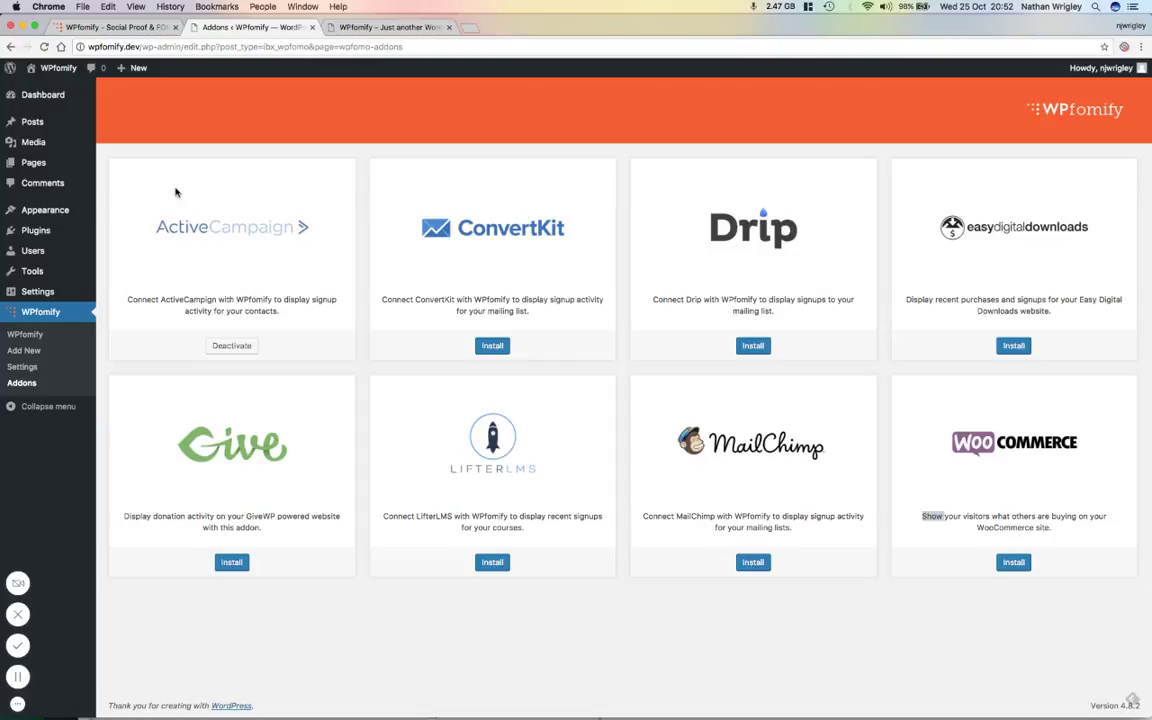
Create a new WPfomify notification titled "test", kept active and with the type Fomo Bar
click(32, 353)
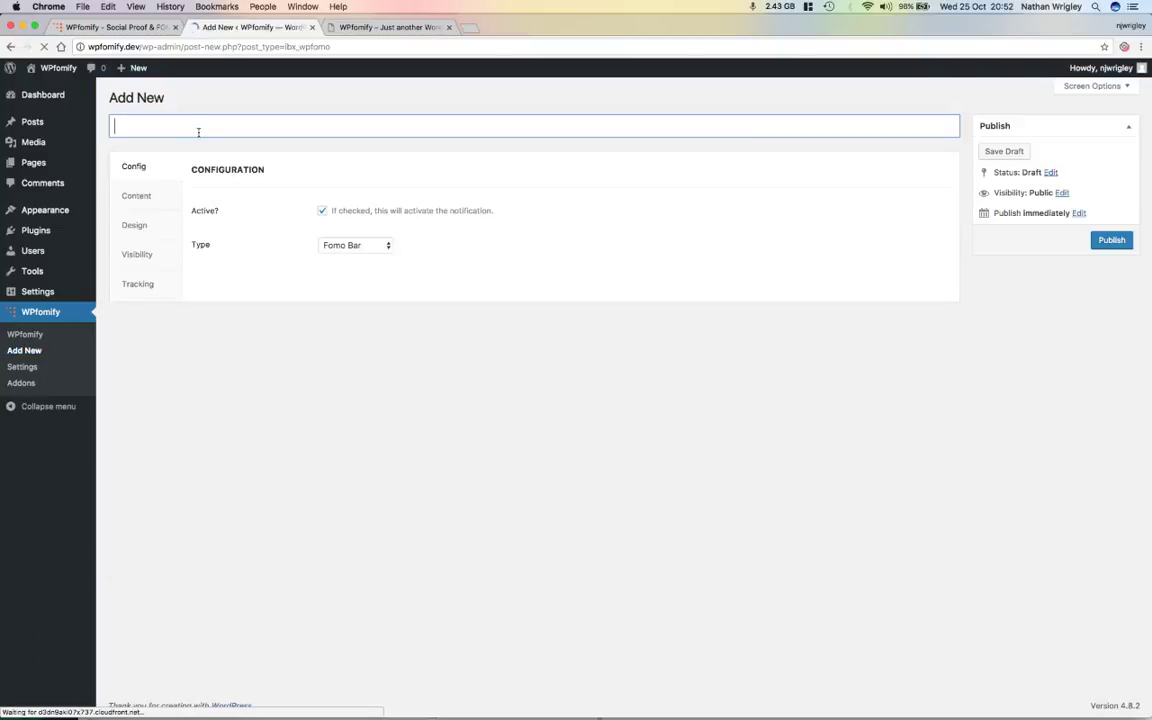
text(test)
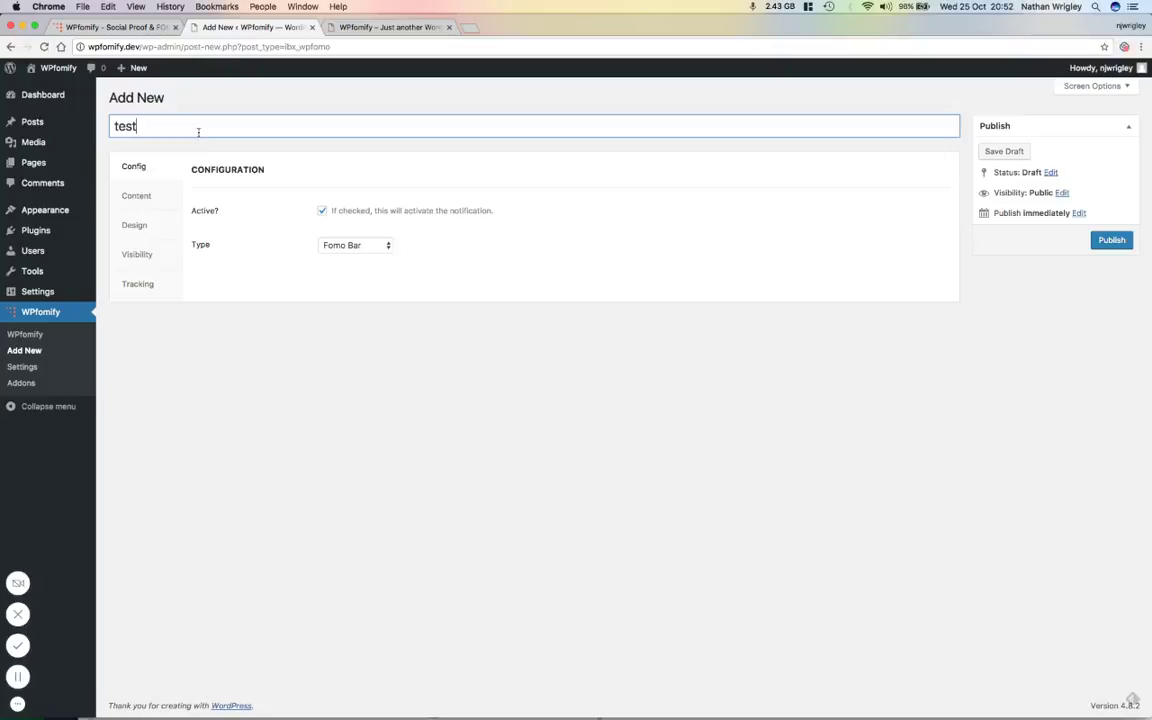
click(322, 212)
click(349, 246)
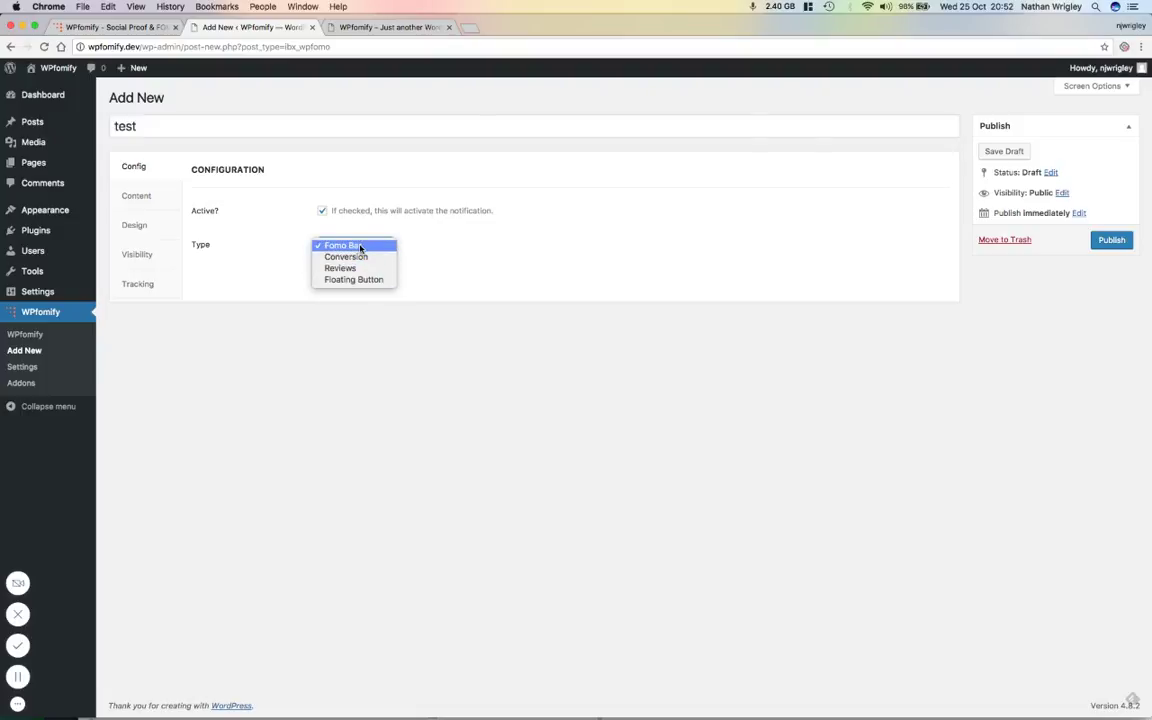
click(360, 246)
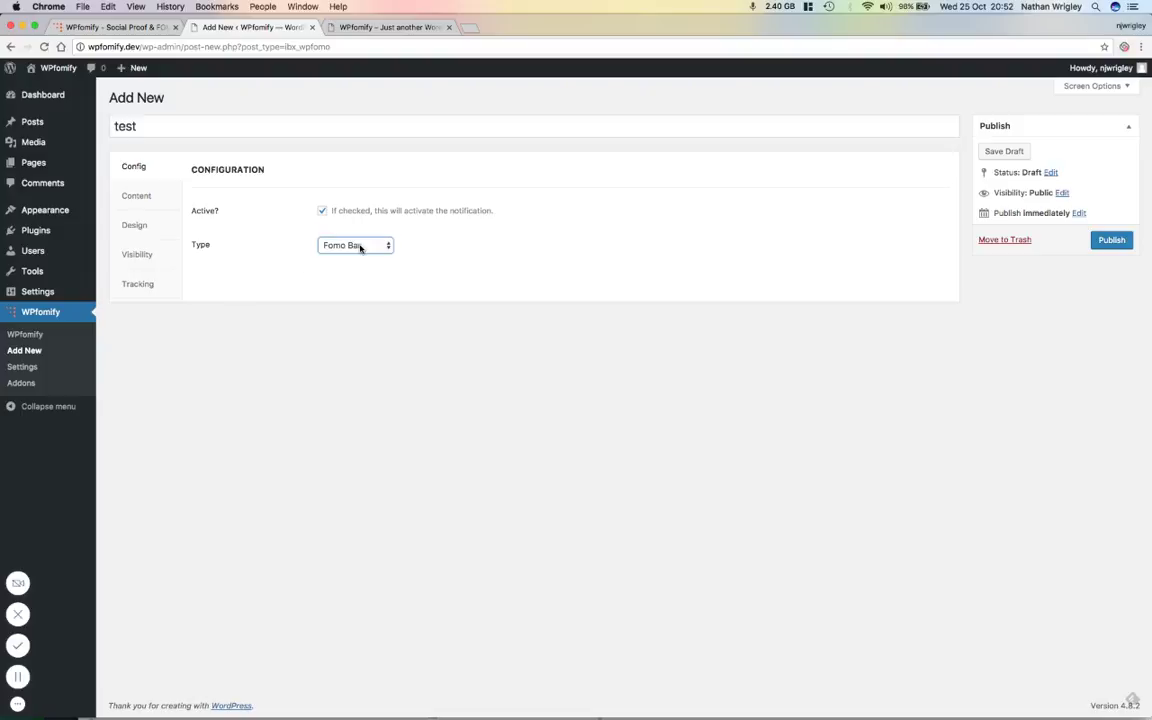
Enter "This is the content" as the Fomo Bar's content and enable the sticky bar option
click(133, 197)
click(276, 256)
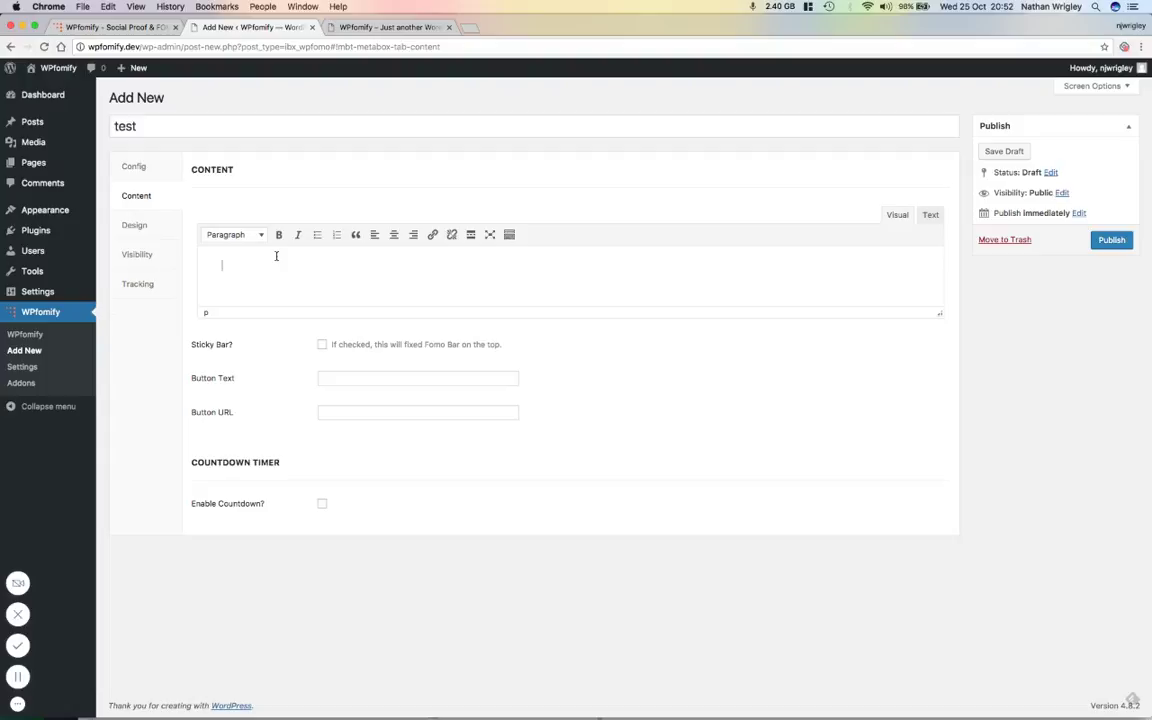
text(This is the content)
click(322, 346)
Set the bar's button text to "Click here!!!" and its button URL to "#"
click(336, 378)
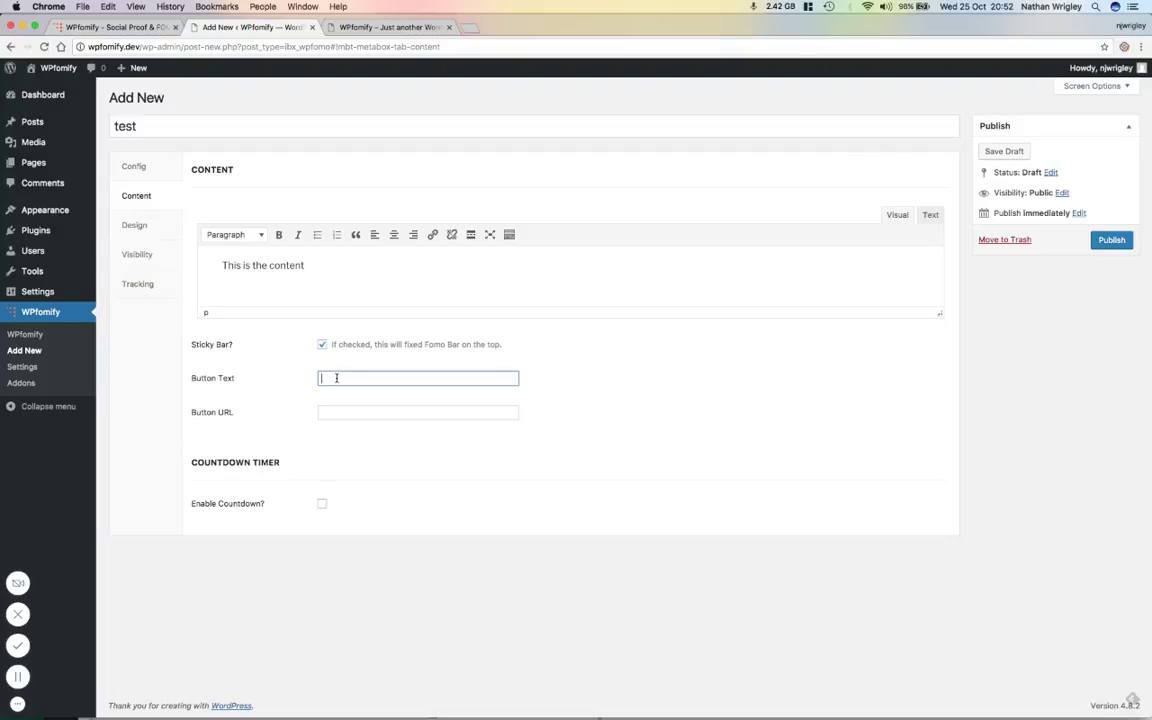
text(Click here!!!)
click(354, 413)
text(#)
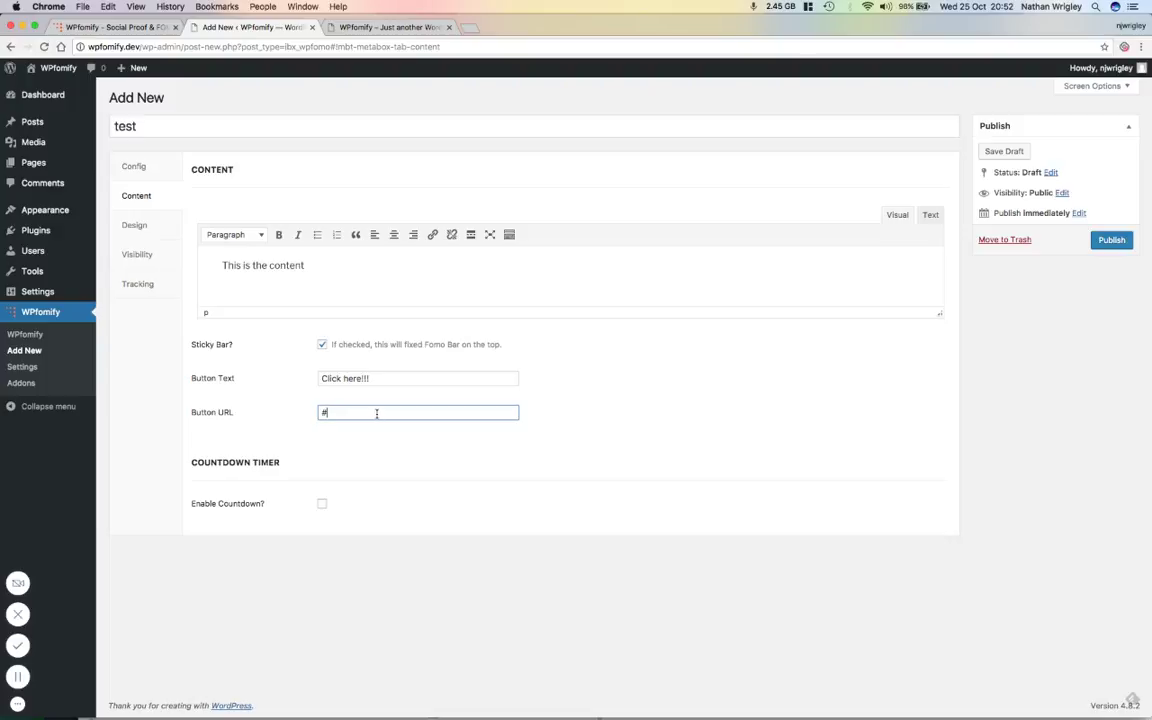
Enable the countdown timer and set its countdown text to "Hurry"
click(322, 504)
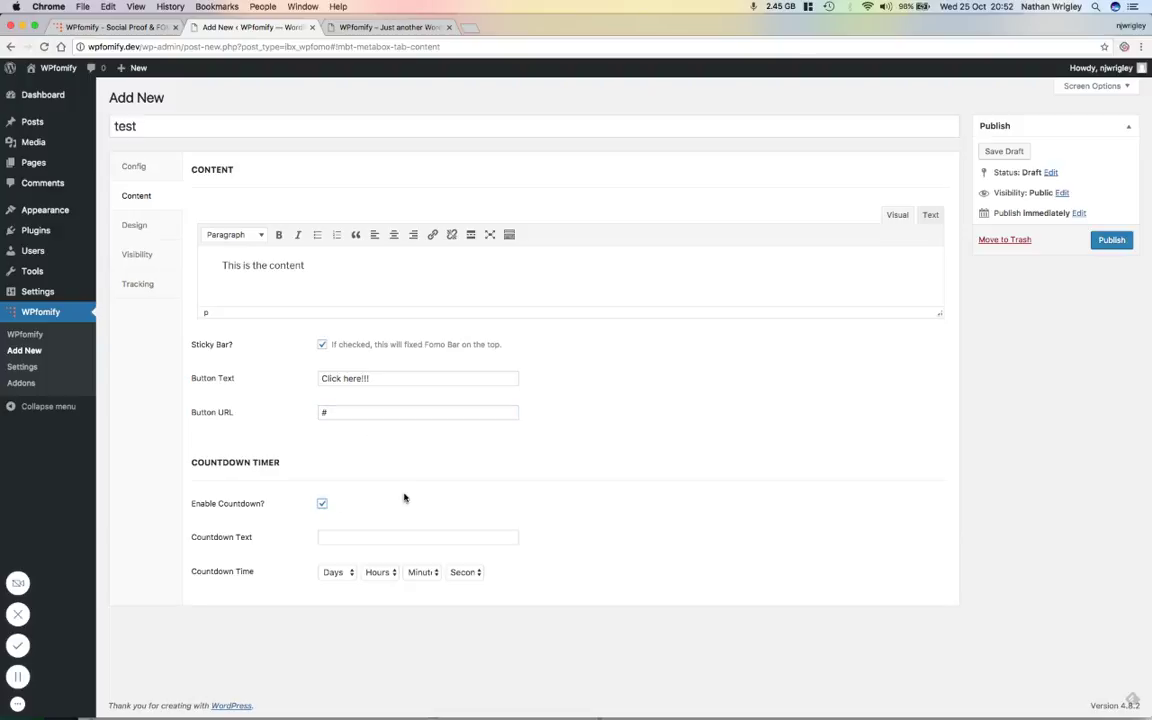
click(326, 536)
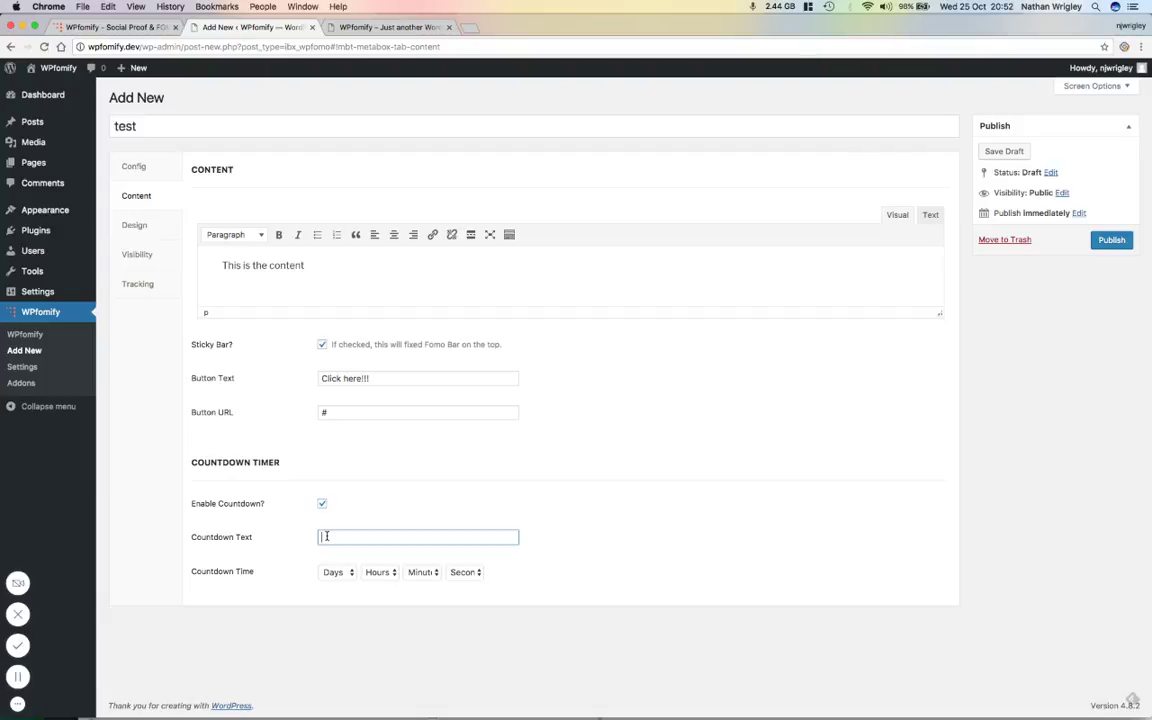
text(Hurry)
Set the countdown time to 04 days, 01 hours, 06 minutes and 03 seconds
click(333, 572)
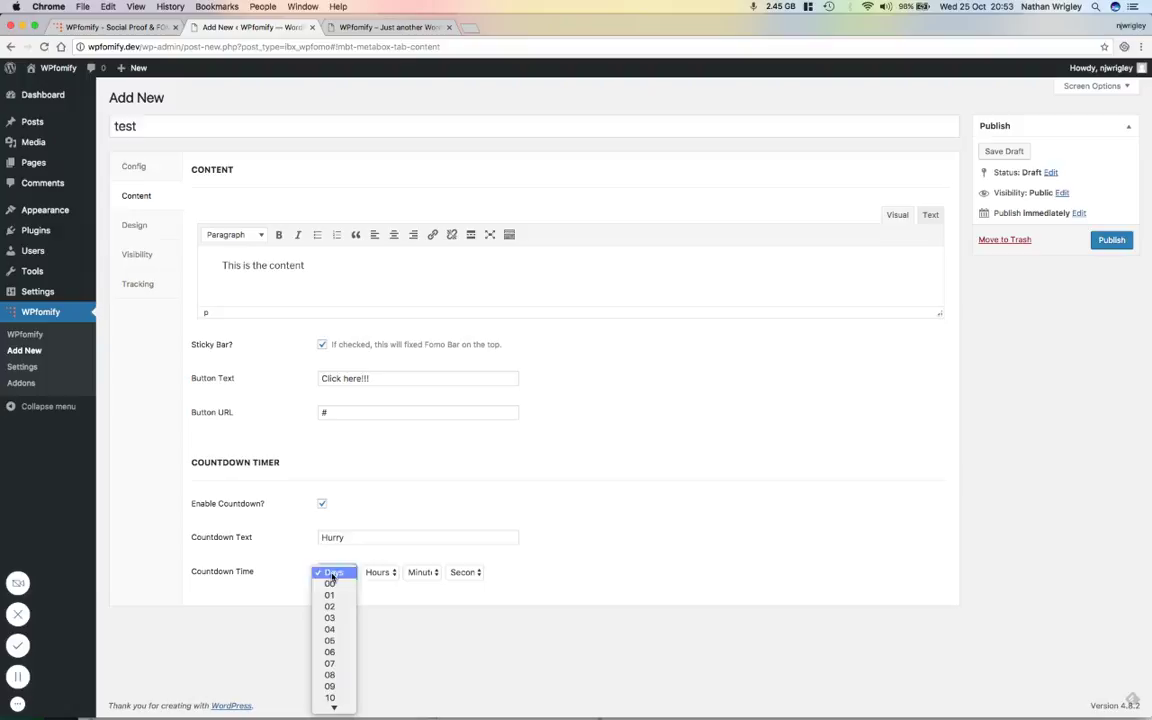
click(333, 628)
click(378, 572)
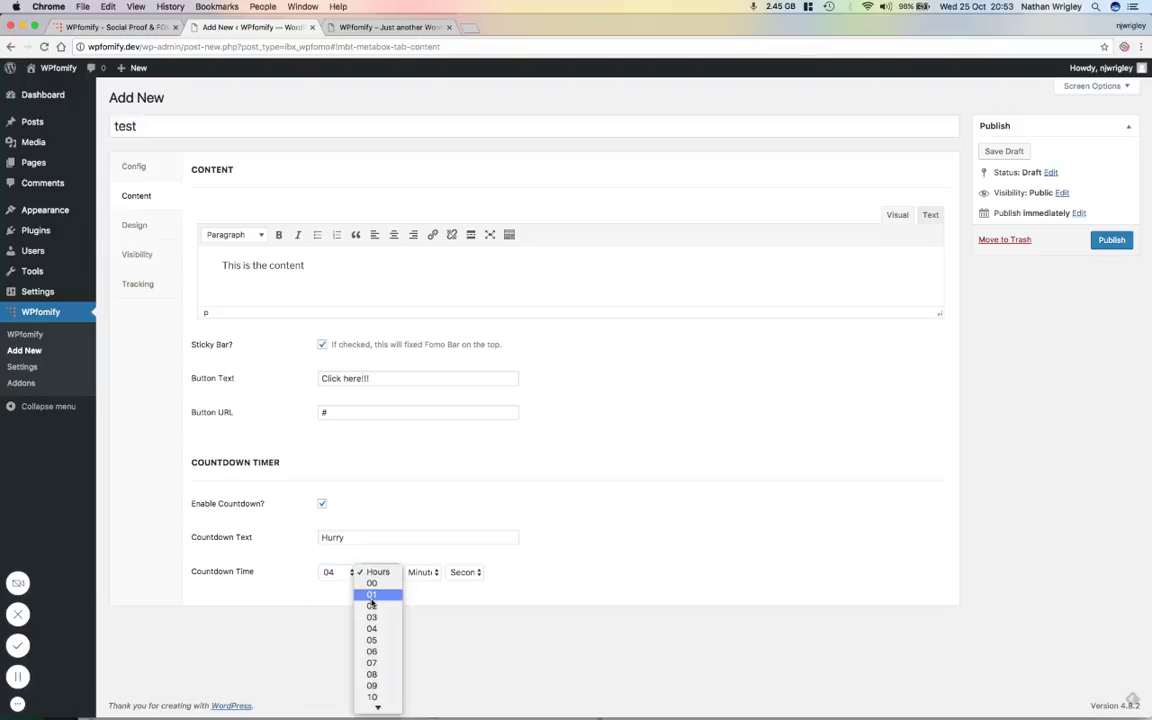
click(378, 595)
click(418, 574)
click(415, 651)
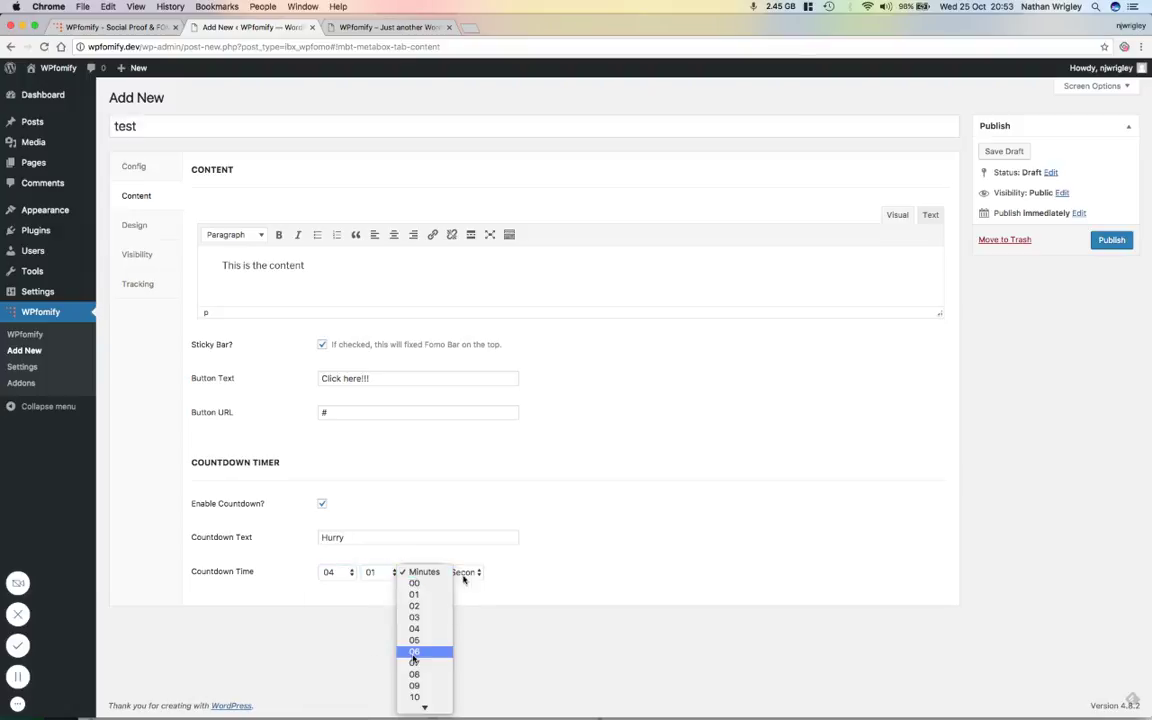
click(465, 574)
click(458, 617)
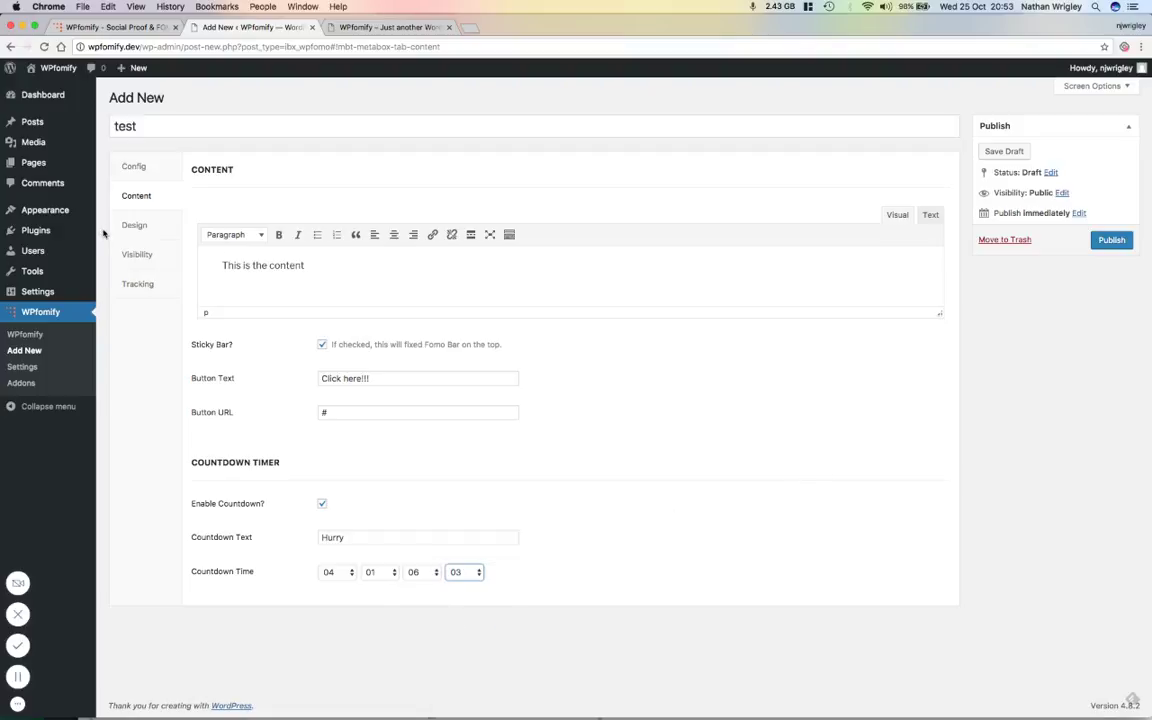
In the design settings, set the text colour to red (#dd3333) and the countdown text colour to green (#81d742)
click(135, 226)
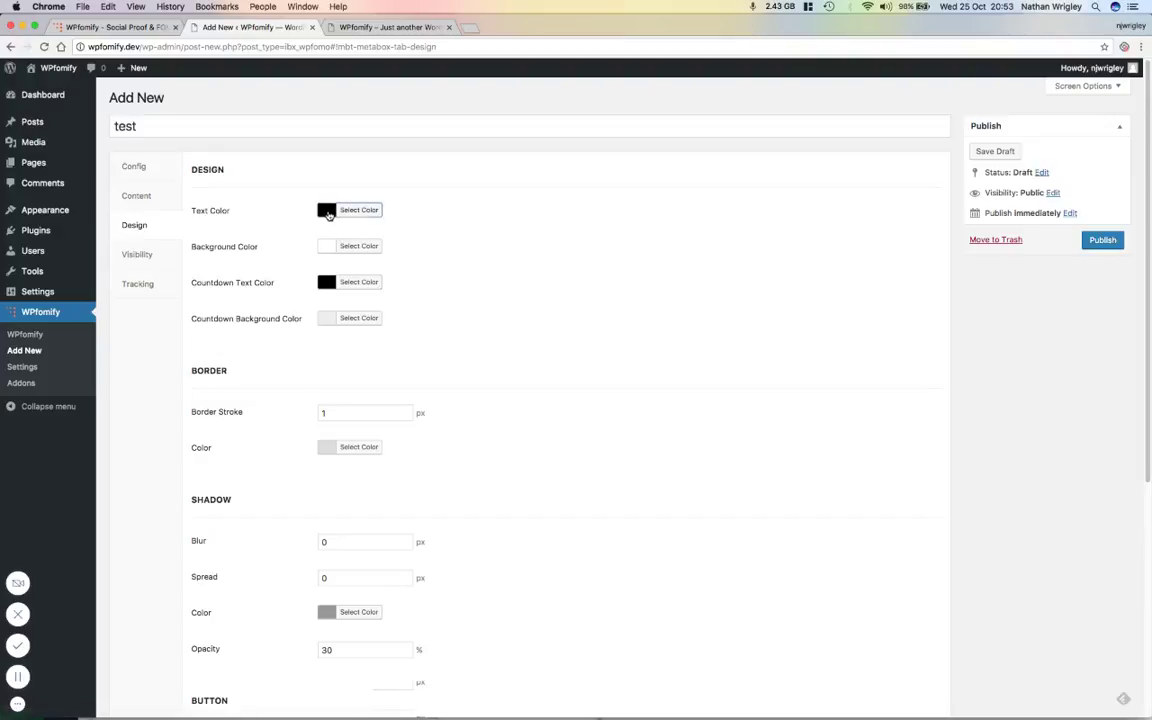
click(330, 210)
click(357, 348)
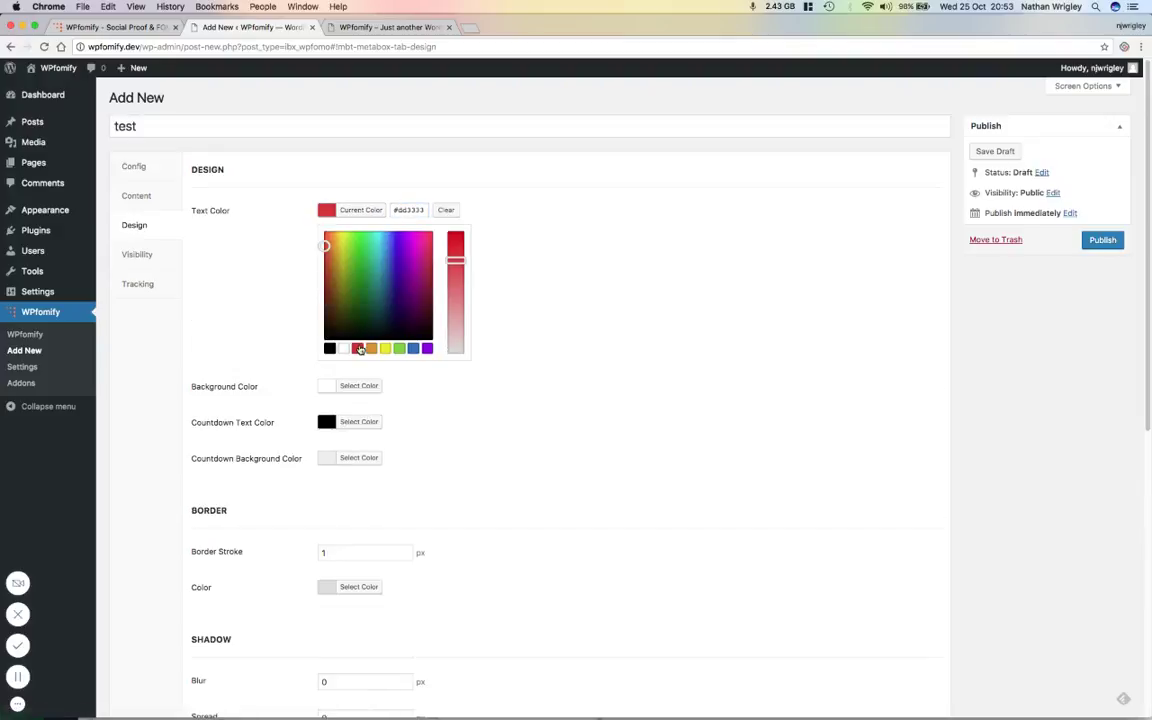
click(221, 283)
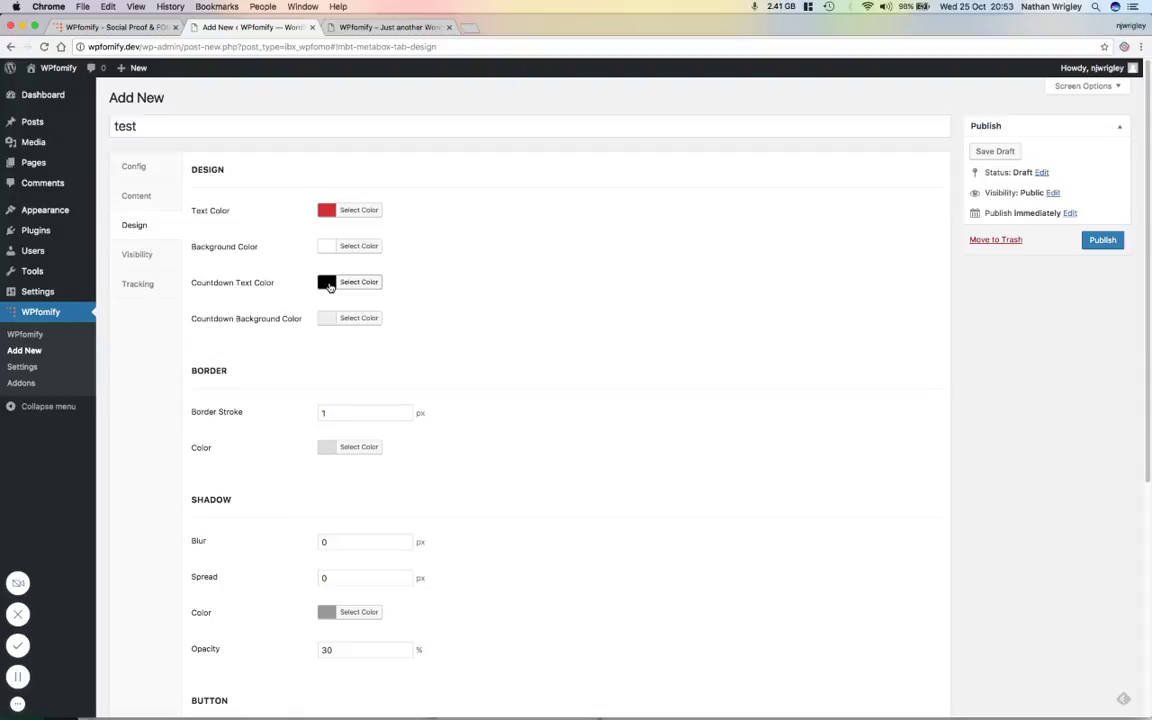
click(327, 282)
click(399, 420)
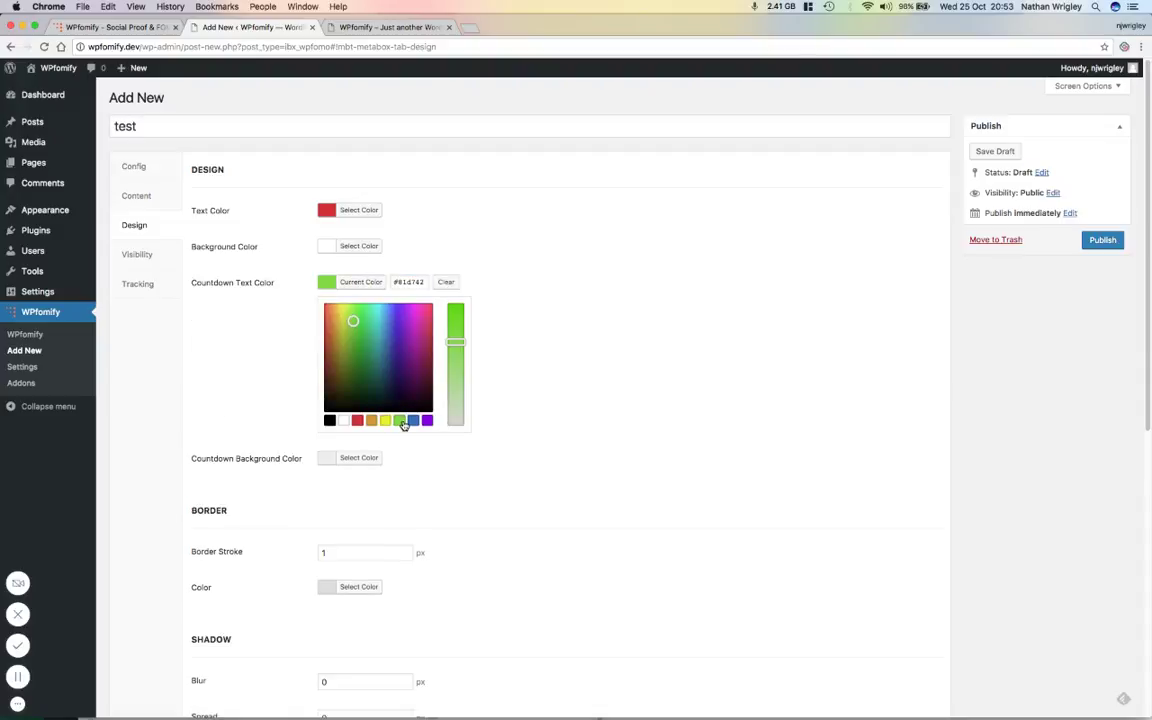
click(254, 358)
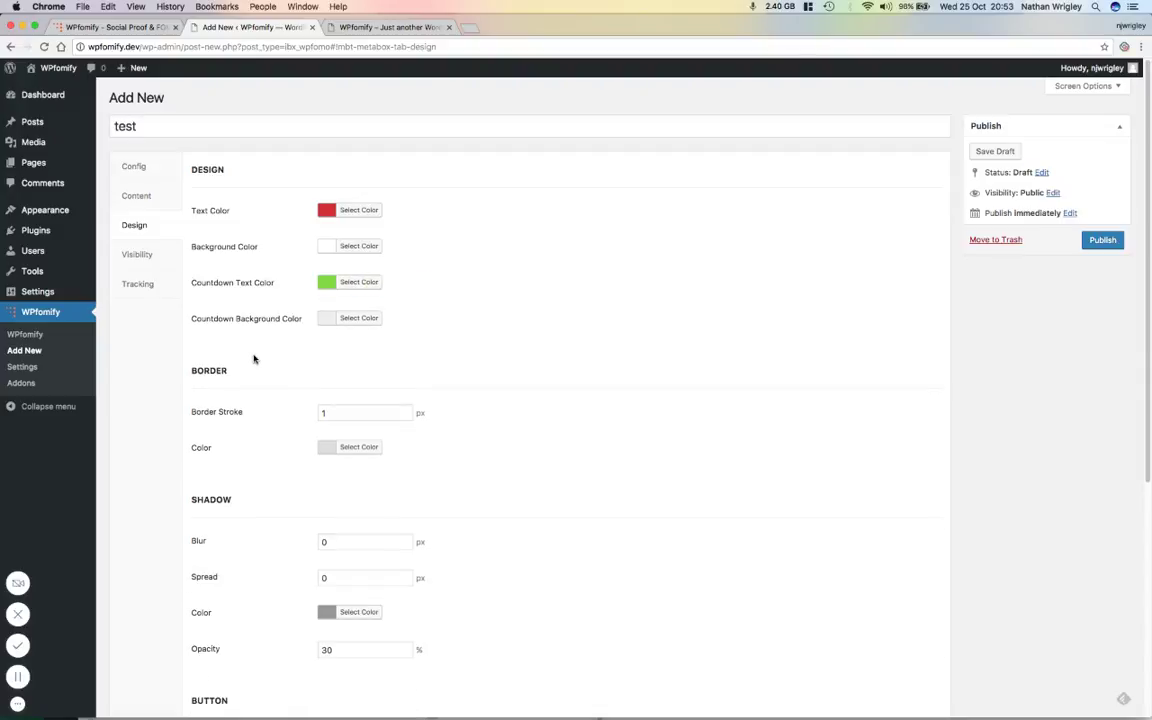
Set the bar's border colour to orange (#dd9933)
scroll(254, 358, down, 2)
scroll(254, 358, down, 1)
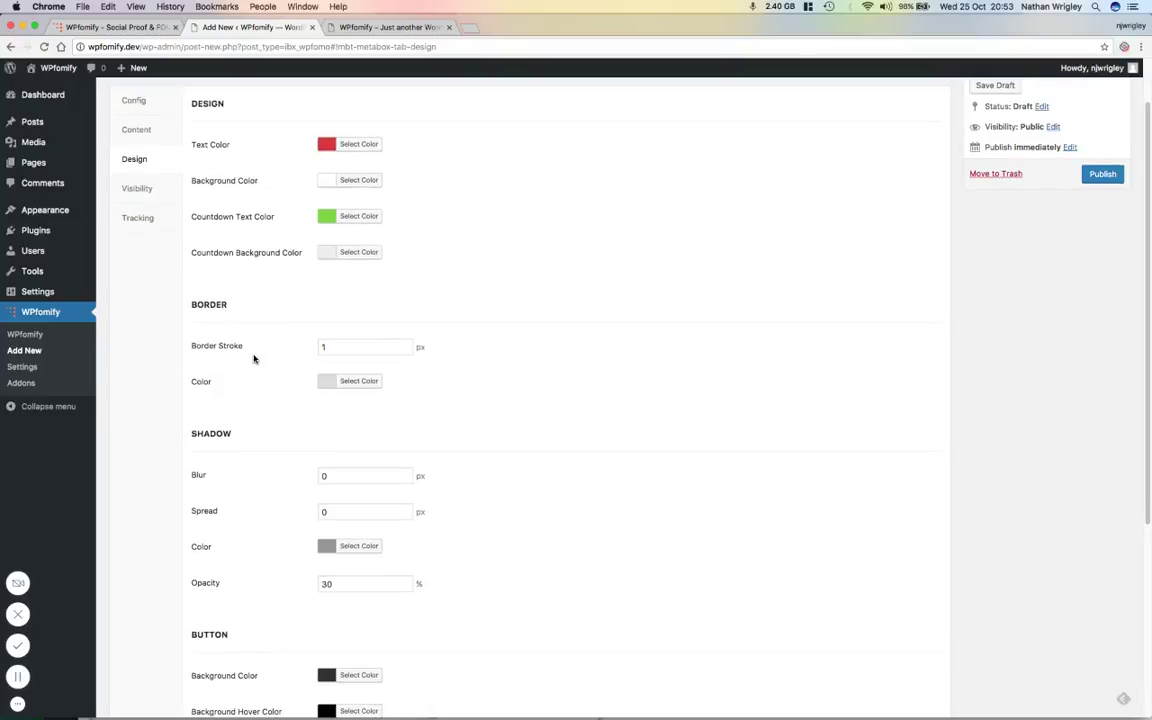
click(327, 382)
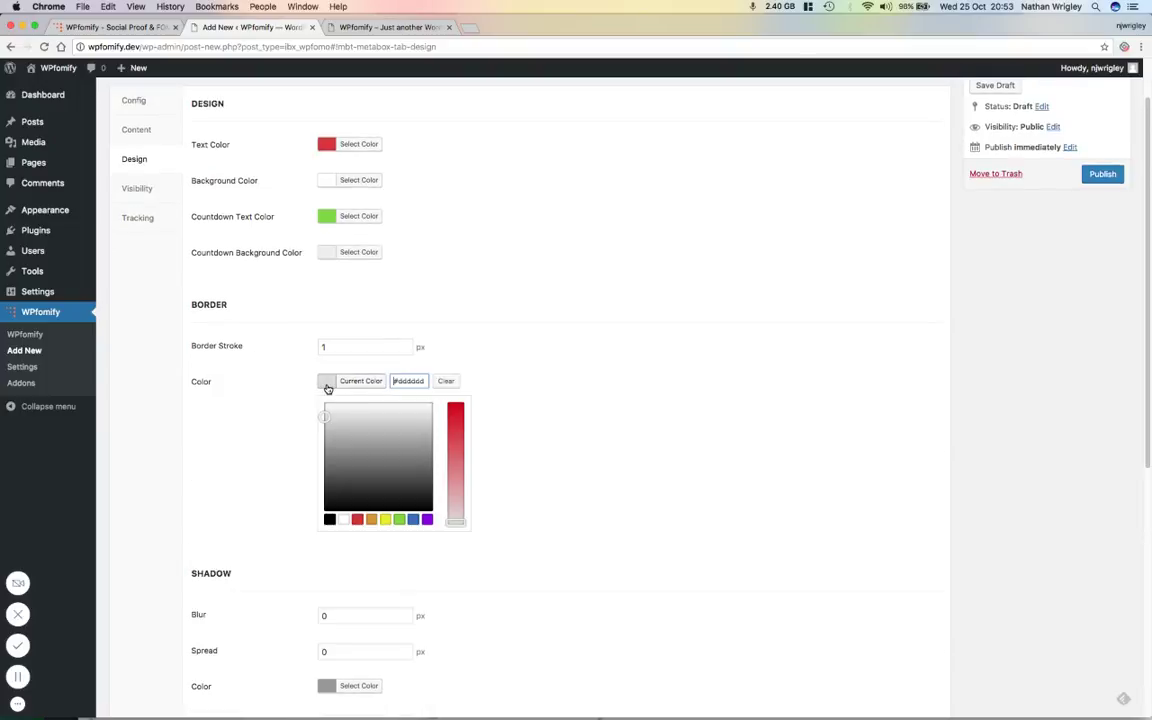
click(372, 519)
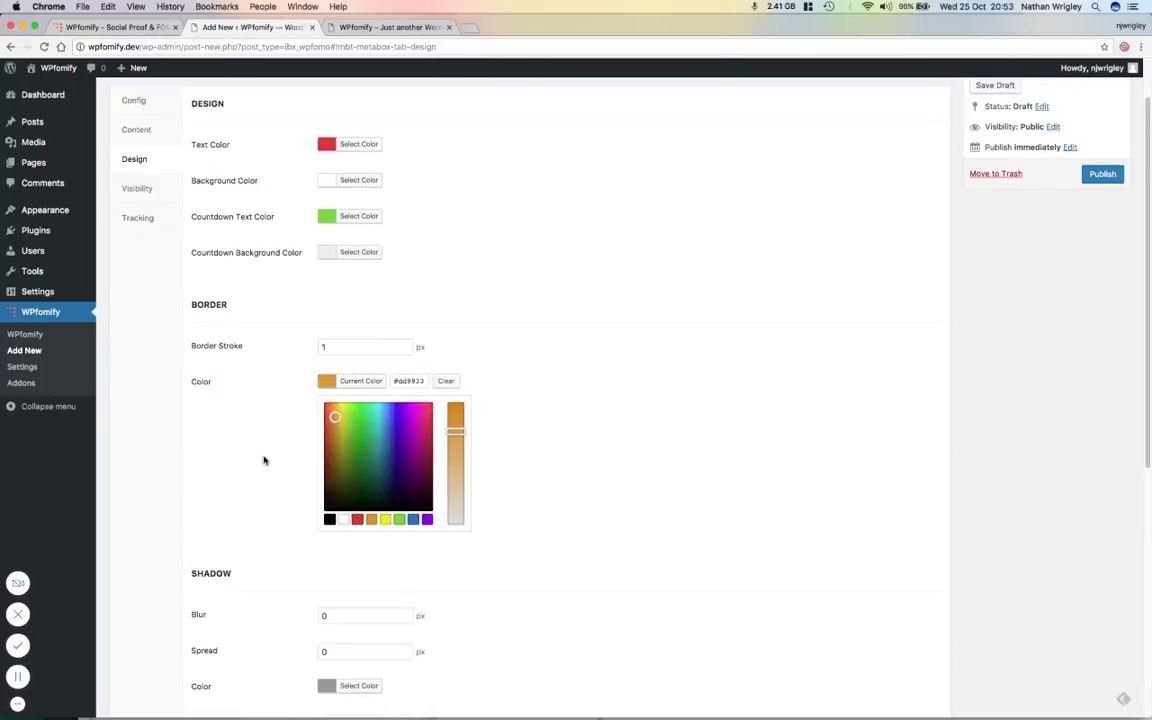
click(264, 460)
Set the button's background colour to blue in the design settings
scroll(254, 432, down, 5)
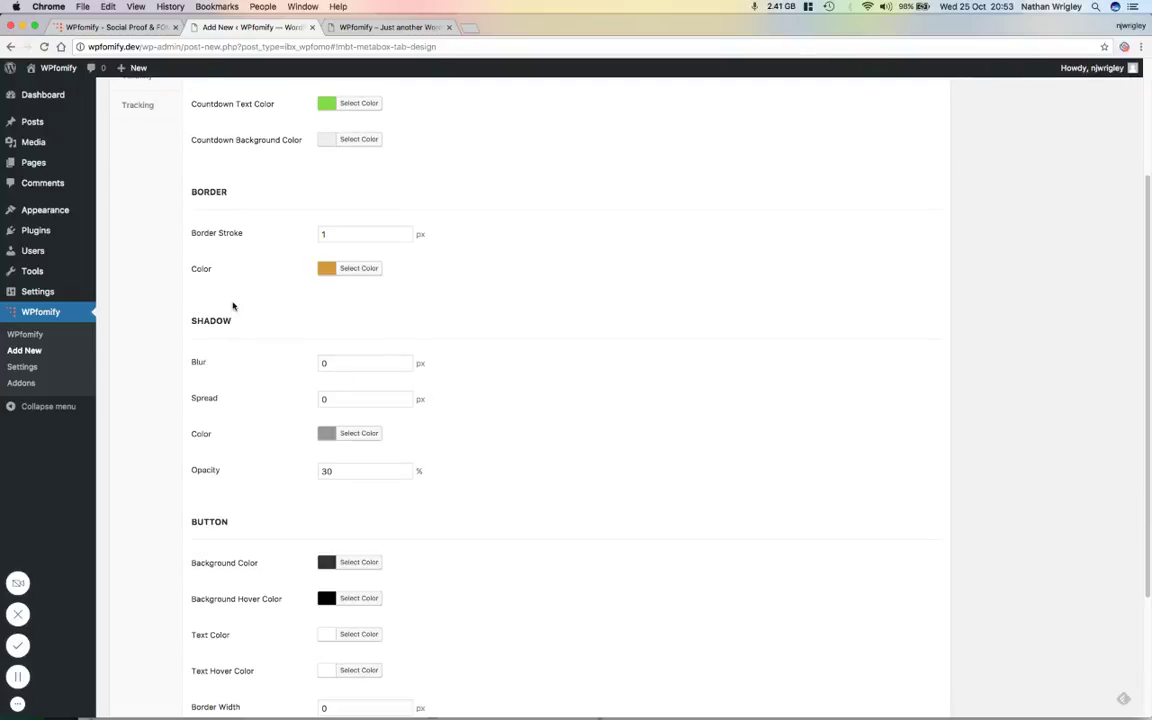
scroll(240, 290, up, 5)
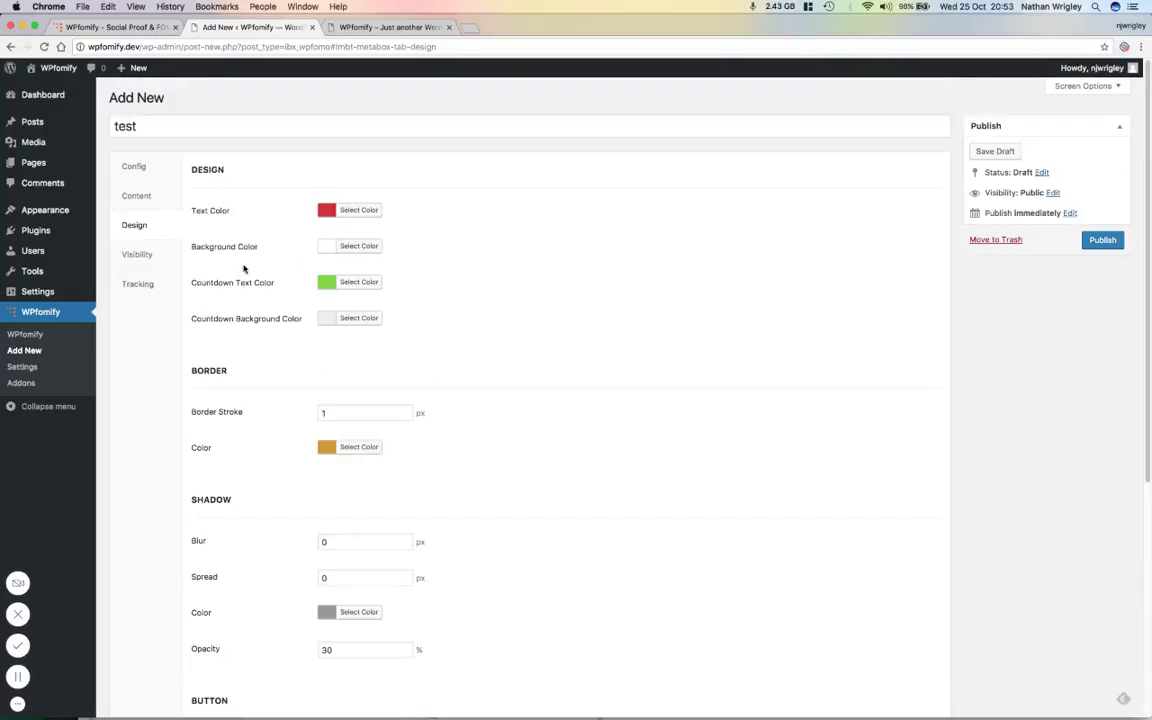
scroll(298, 333, down, 10)
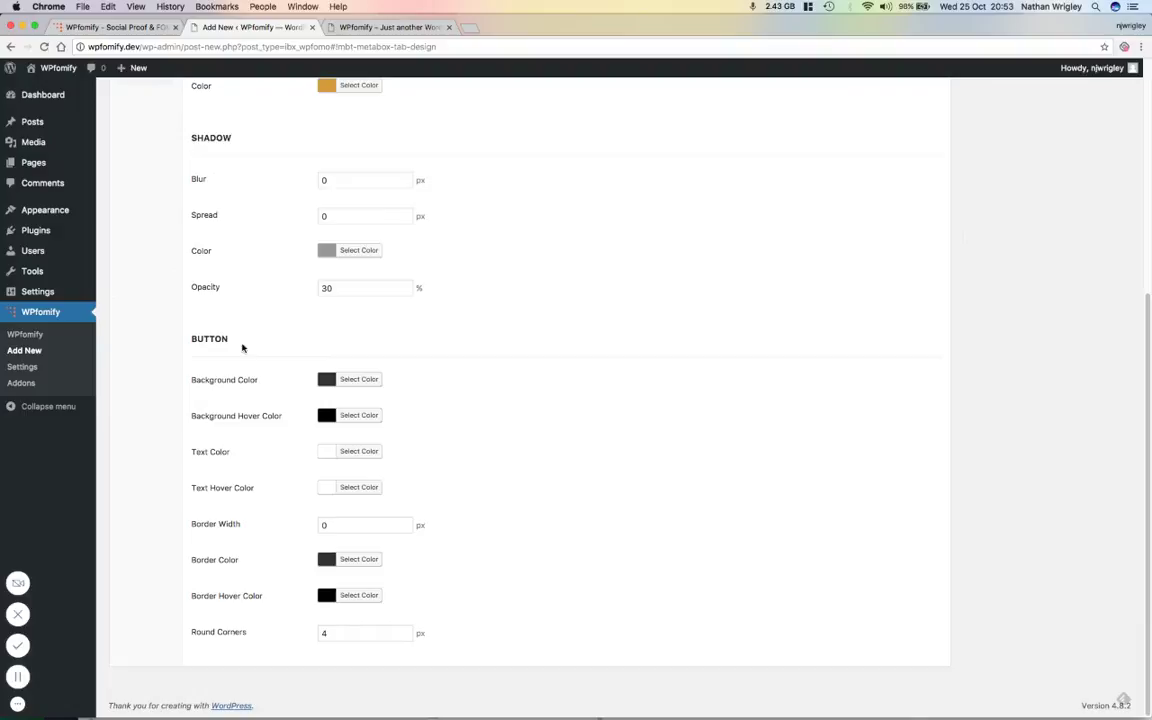
click(330, 381)
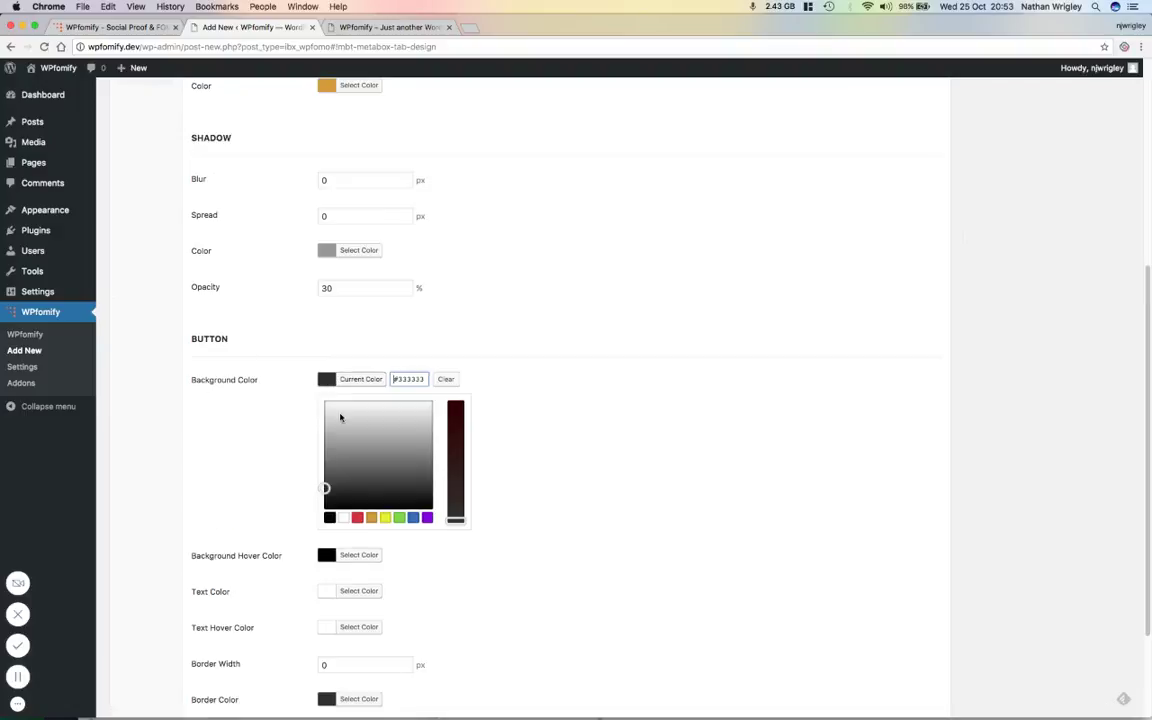
click(412, 518)
click(278, 470)
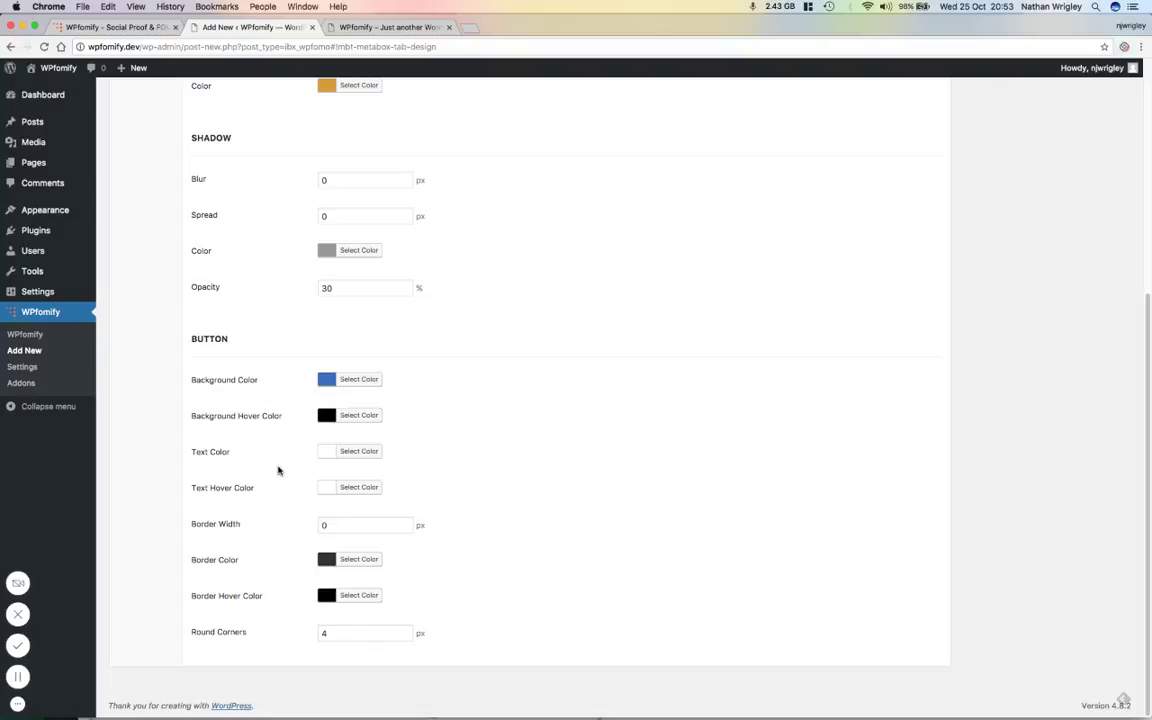
In the visibility settings, show the bar only on selected global locations: Front page and All posts
scroll(278, 470, up, 5)
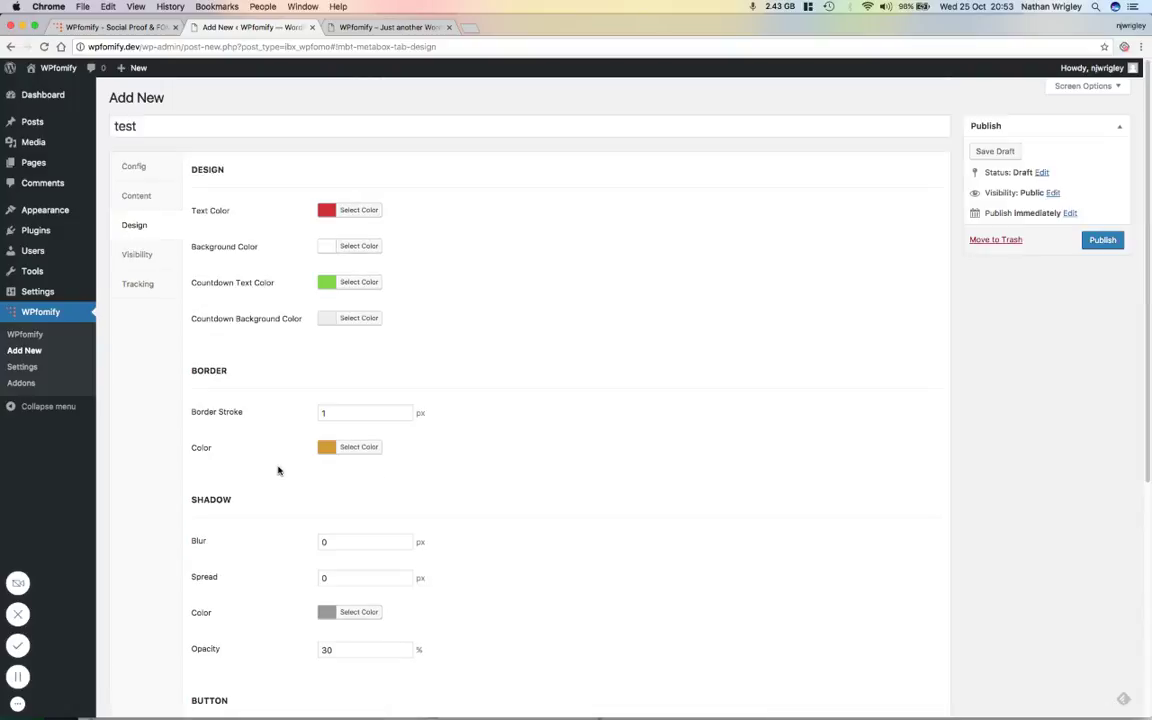
click(125, 258)
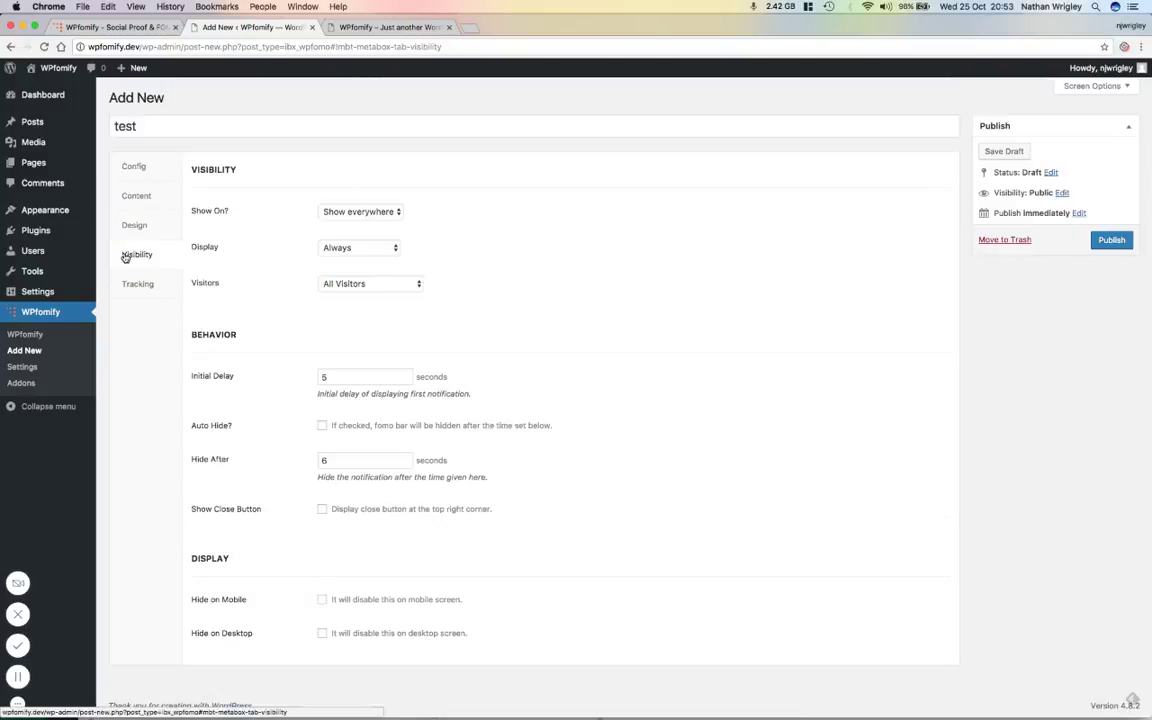
click(356, 214)
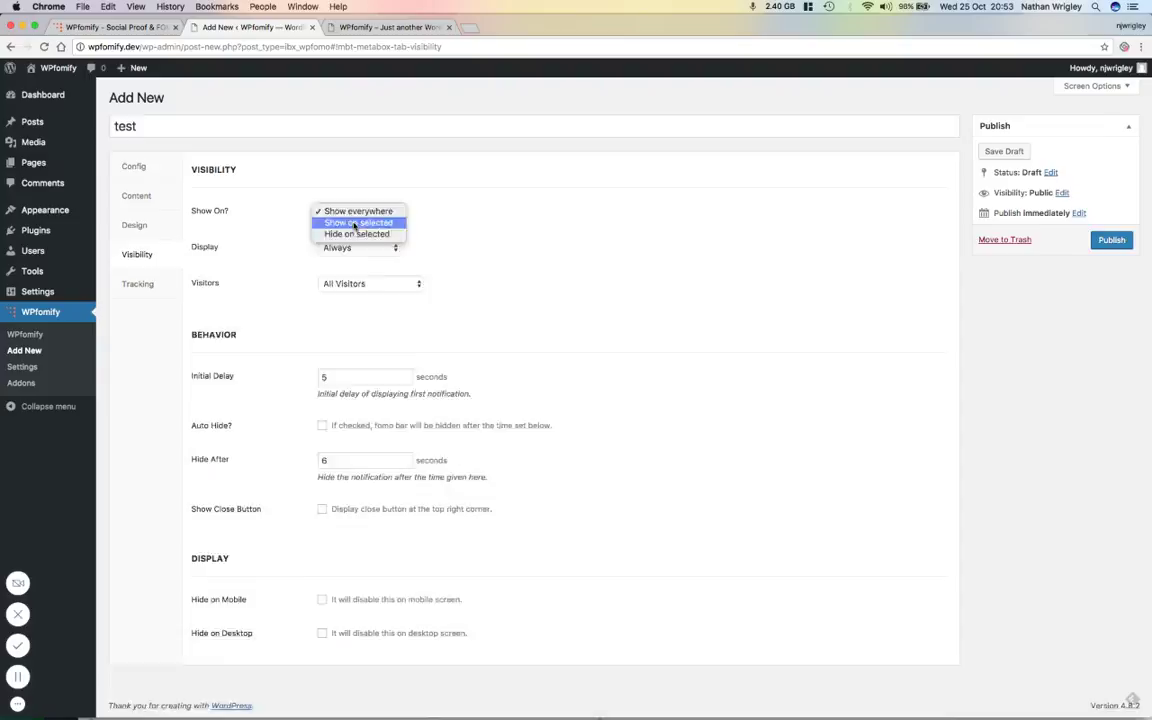
click(357, 223)
click(352, 248)
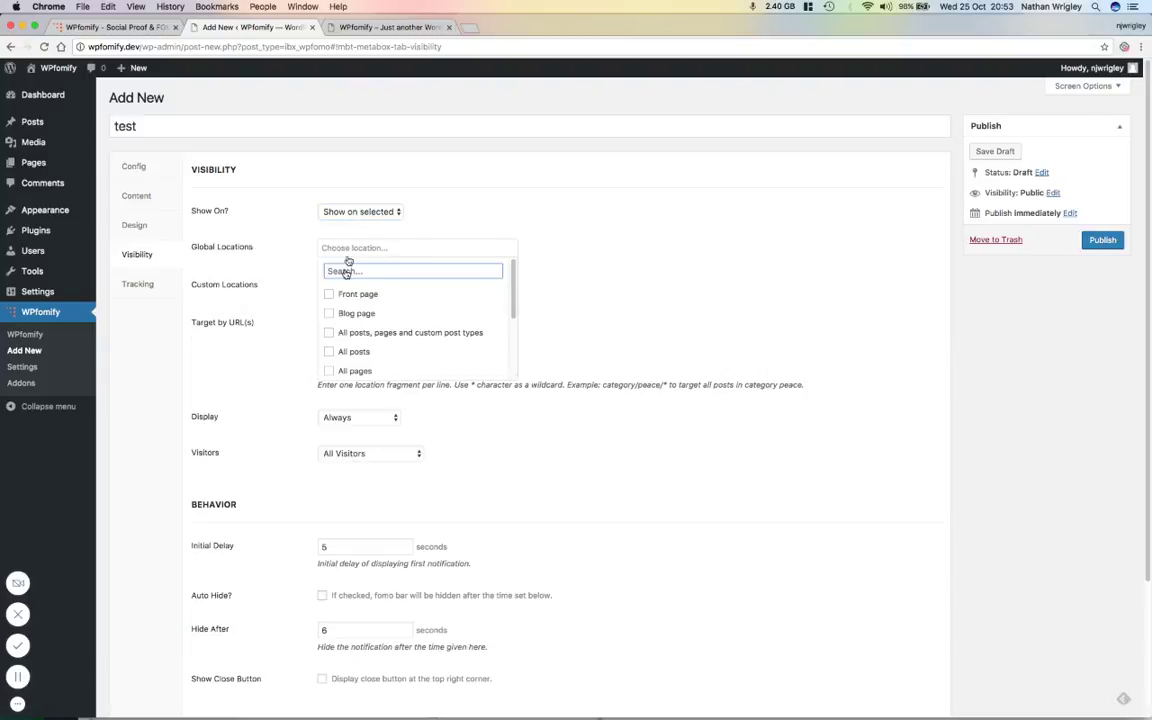
click(328, 295)
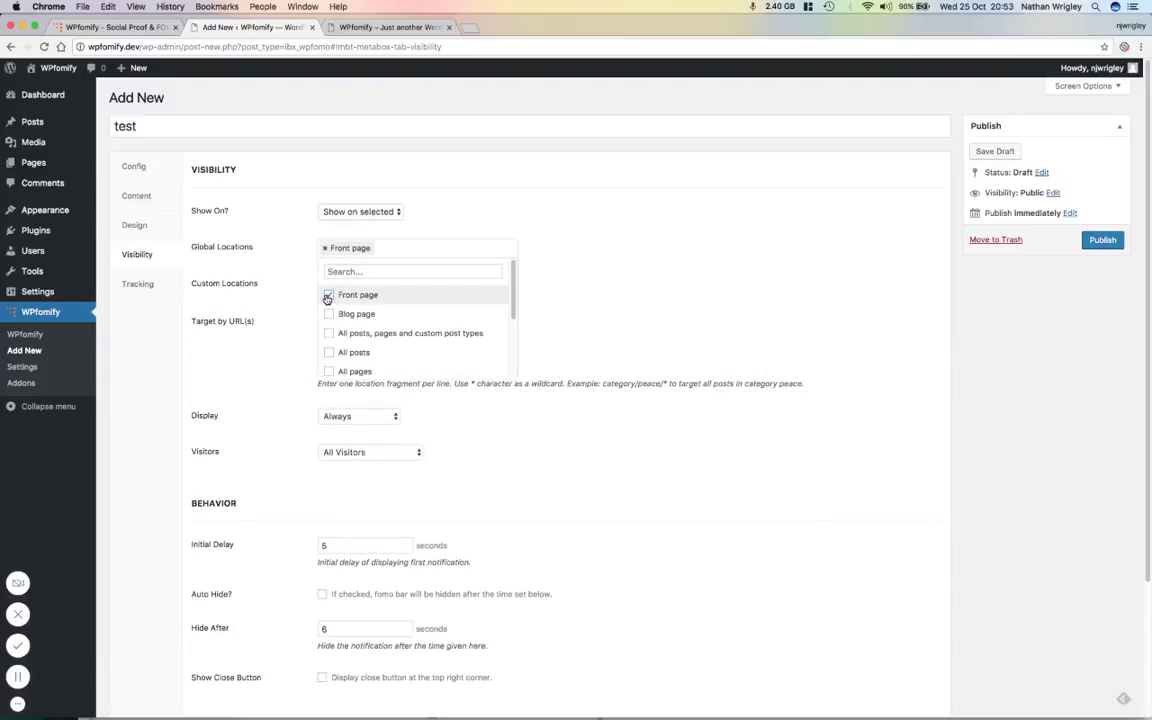
click(331, 354)
scroll(573, 316, down, 2)
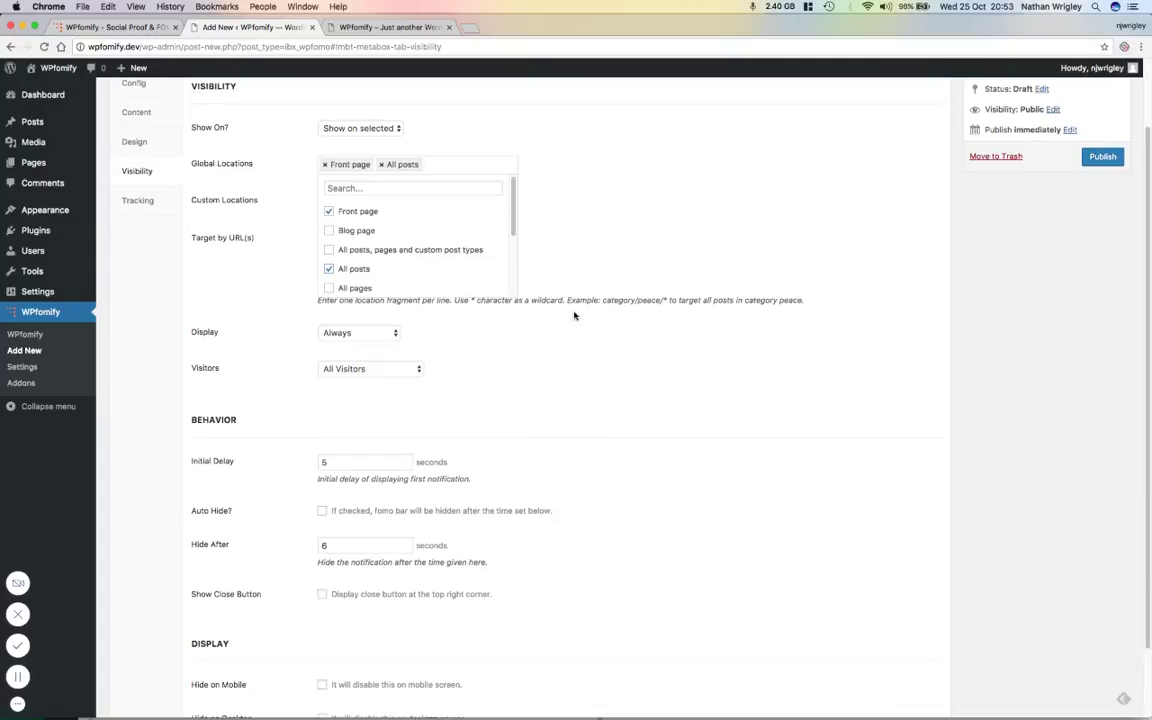
Examine the Display options for user login status and the Visitors options for new or returning visitors
click(364, 334)
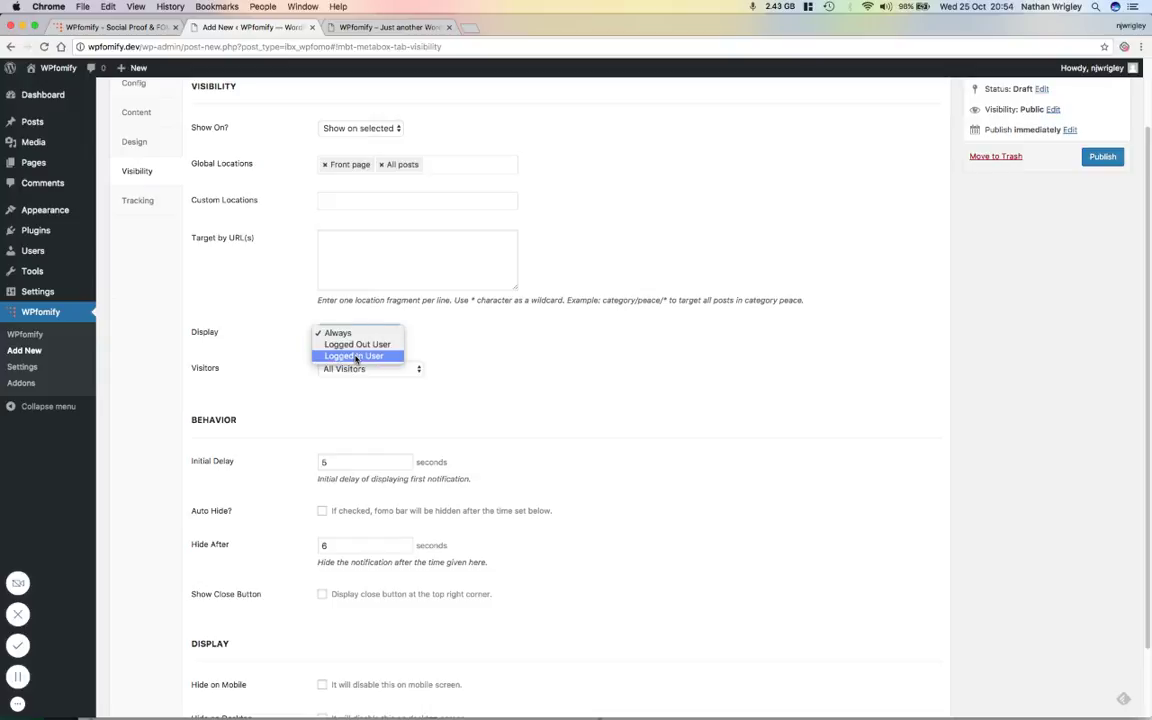
click(455, 350)
click(380, 369)
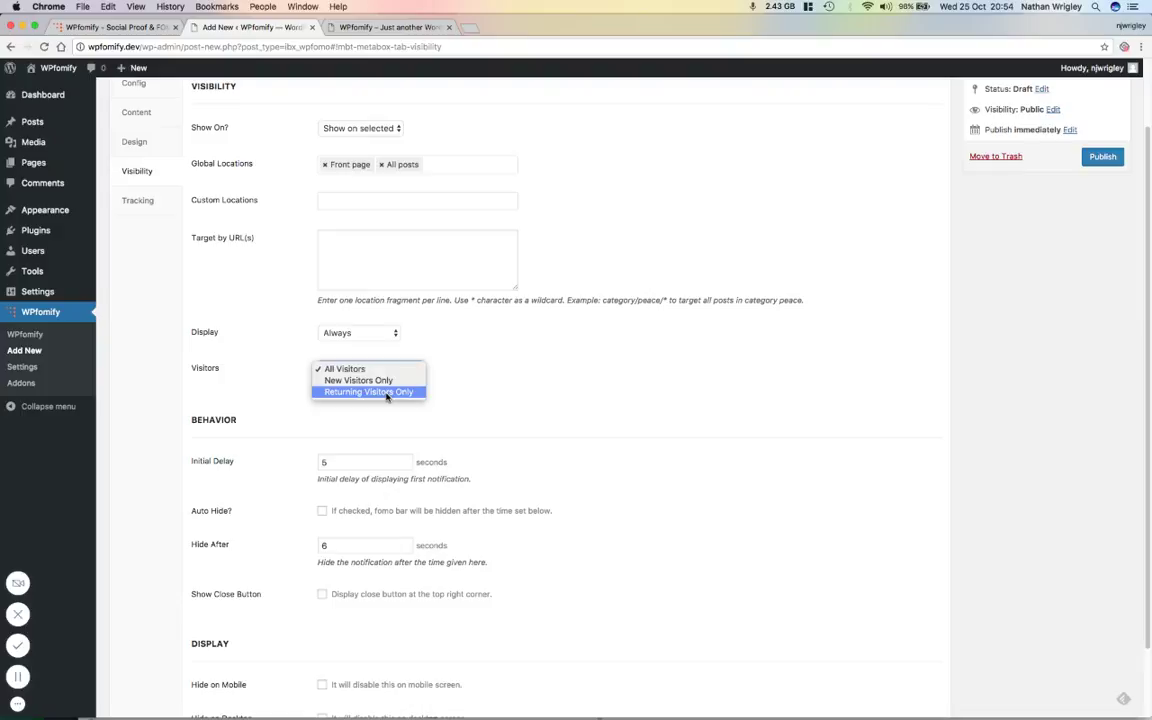
Set the bar to show everywhere, with an initial delay of 2 seconds
click(352, 128)
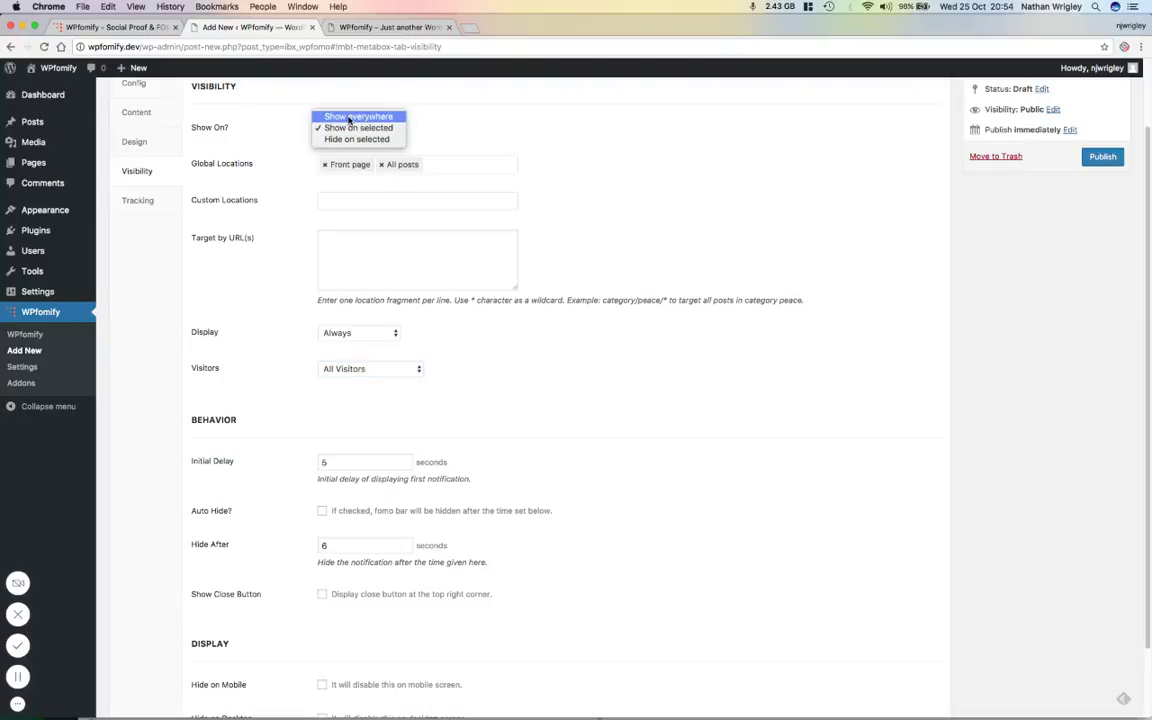
click(350, 117)
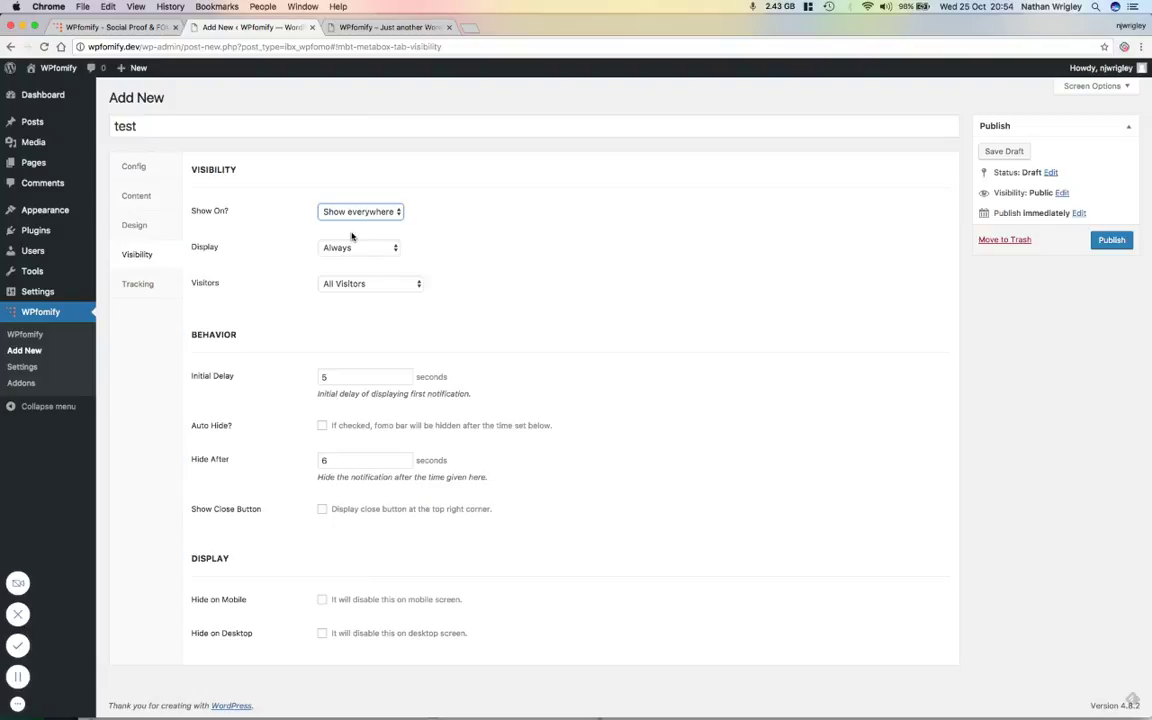
drag(337, 378, 315, 380)
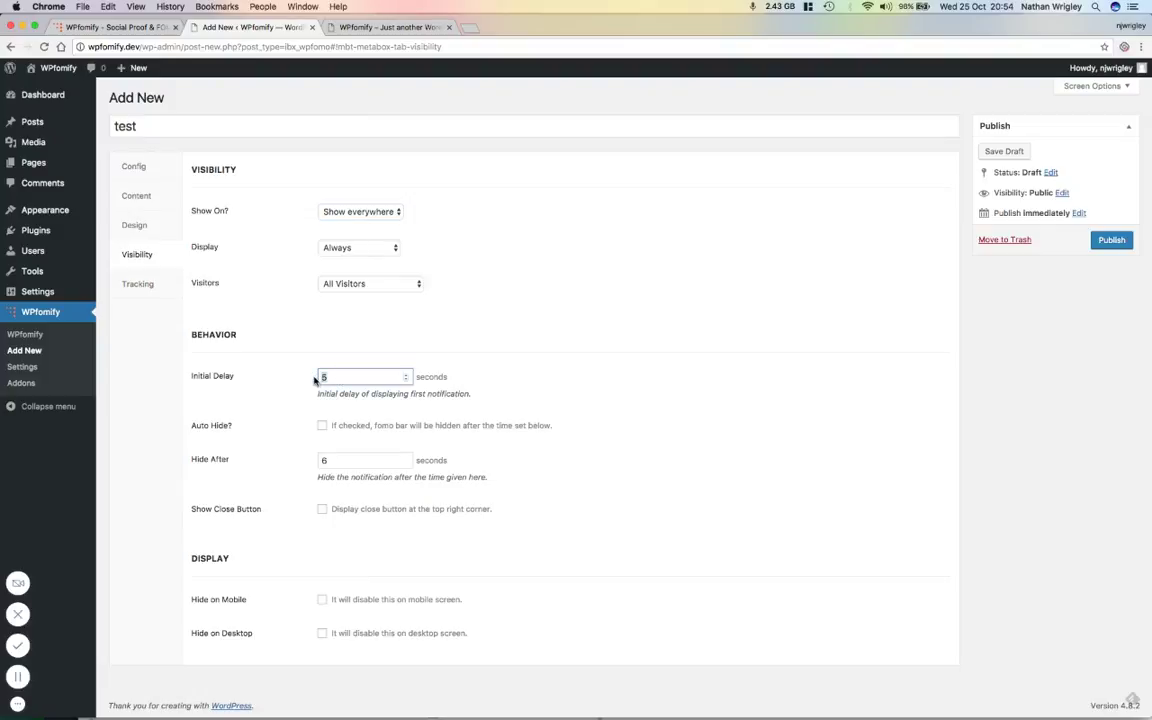
text(2)
Review the Hide After setting and the campaign tracking settings for Google Analytics
drag(339, 458, 310, 463)
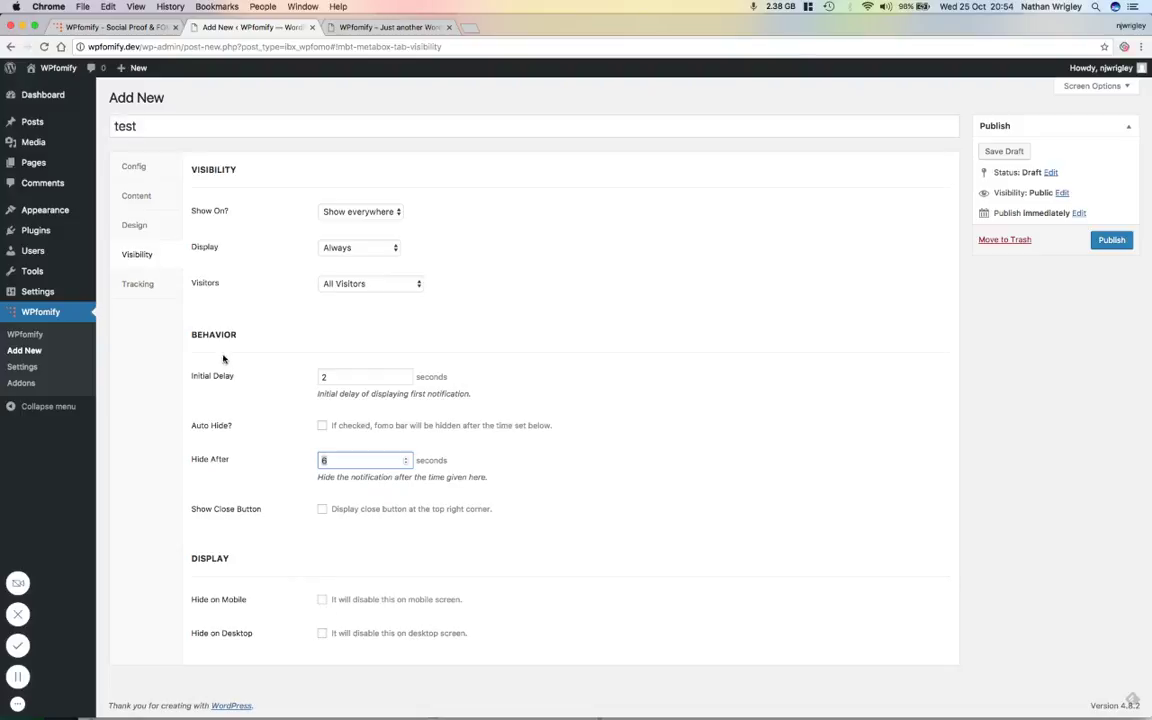
click(140, 286)
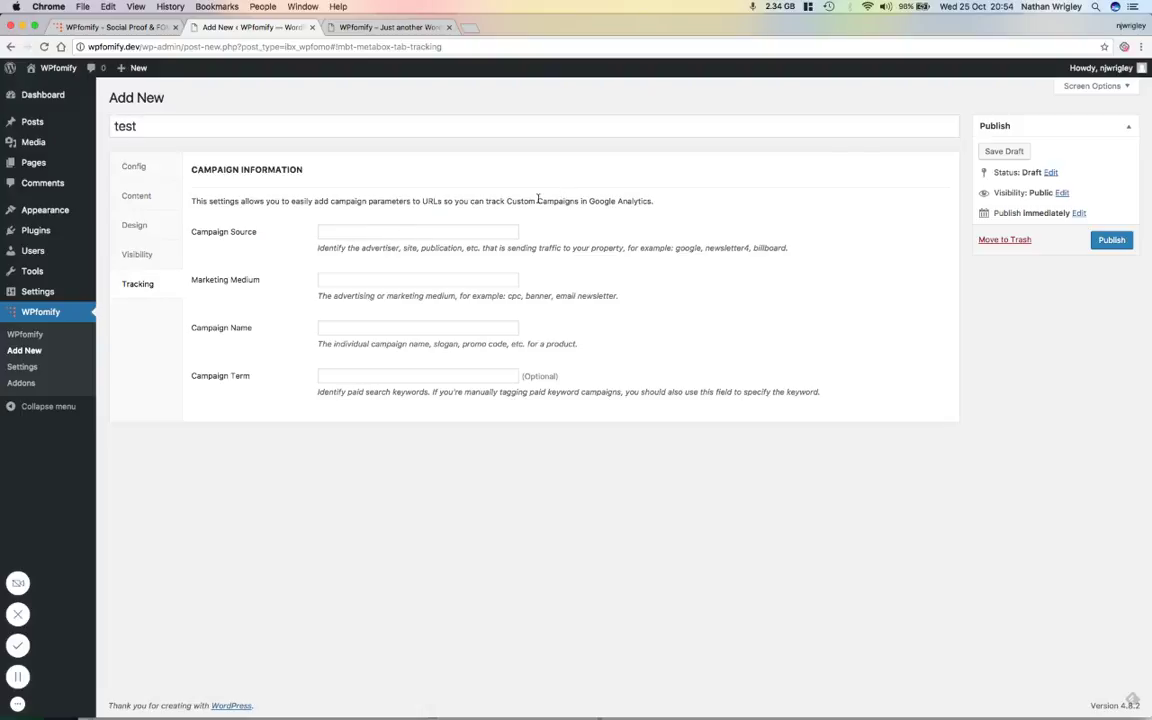
drag(588, 201, 652, 201)
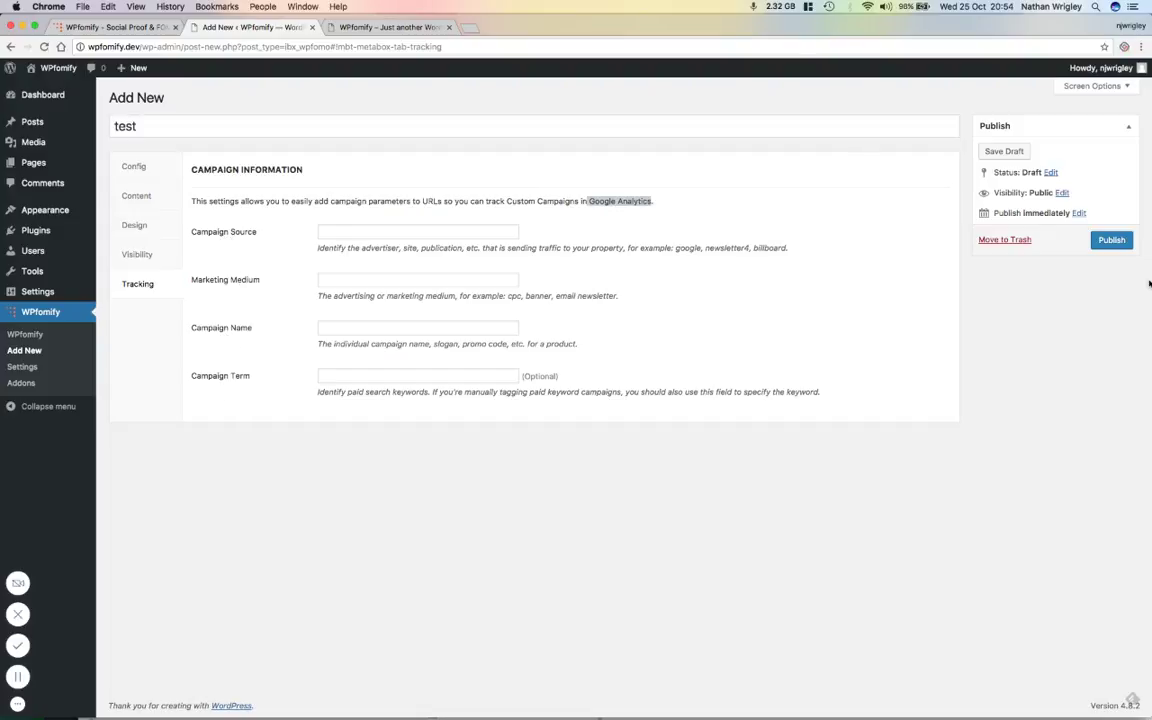
Publish the notification and reload the site's front page to view the bar
click(1112, 241)
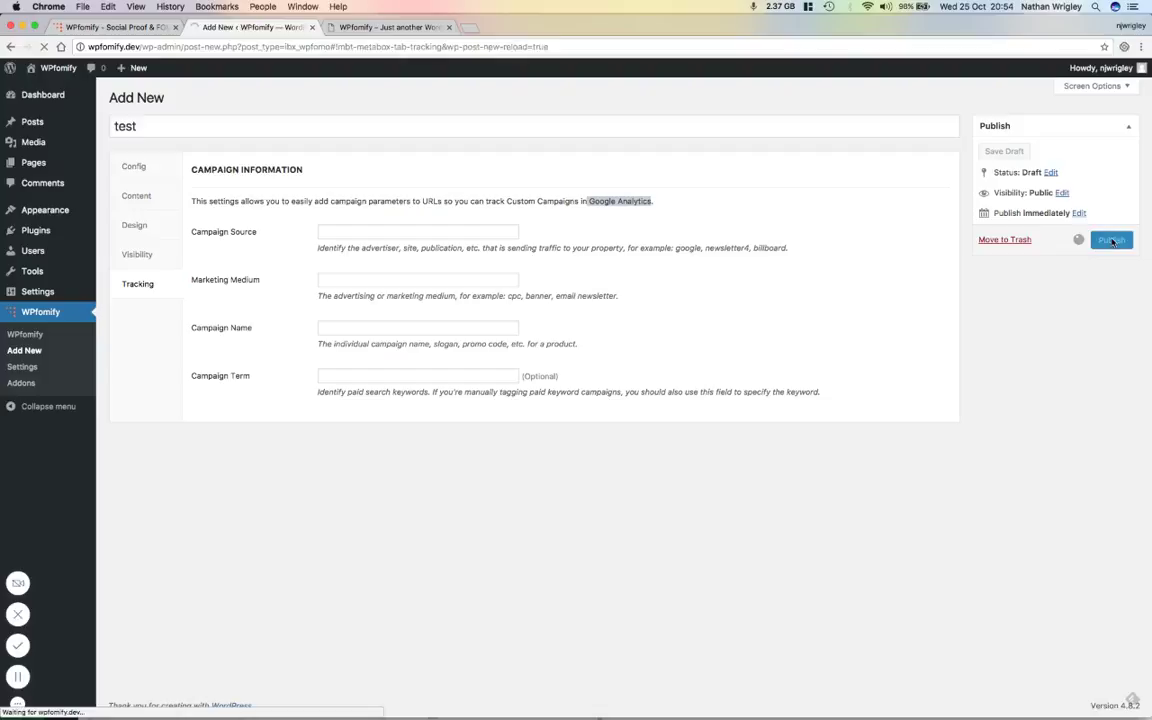
click(405, 28)
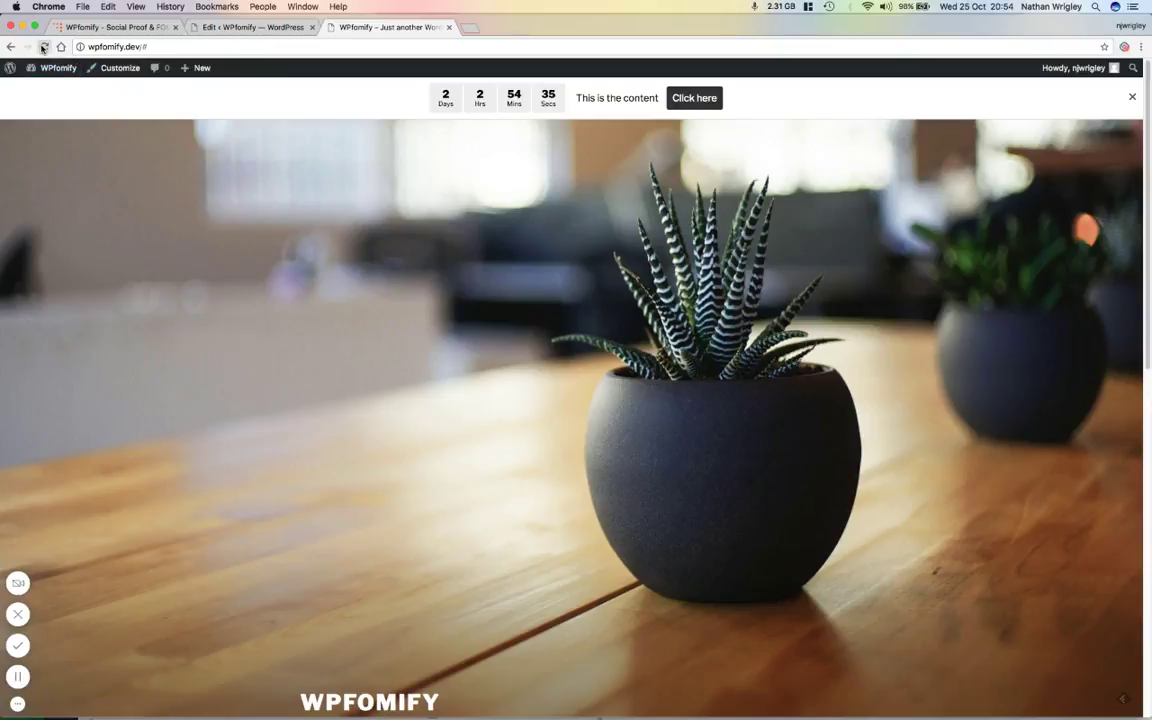
click(42, 47)
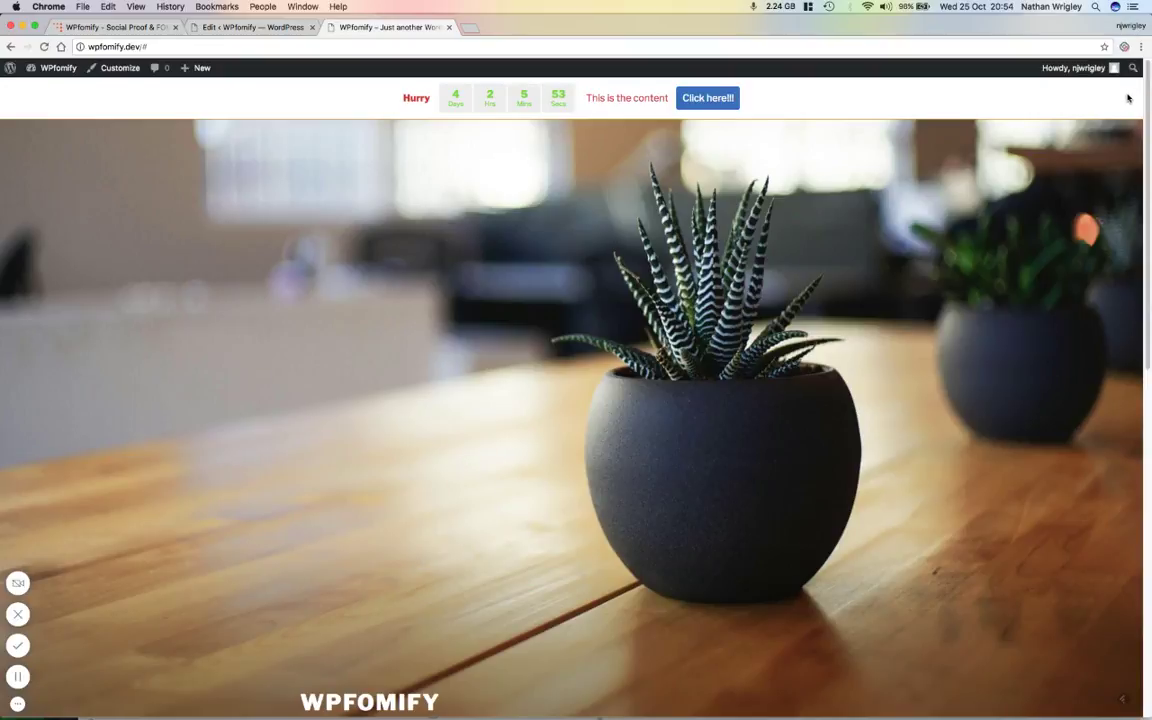
Review the published notification's content and design settings, and compare them with the live bar on the front page
click(235, 27)
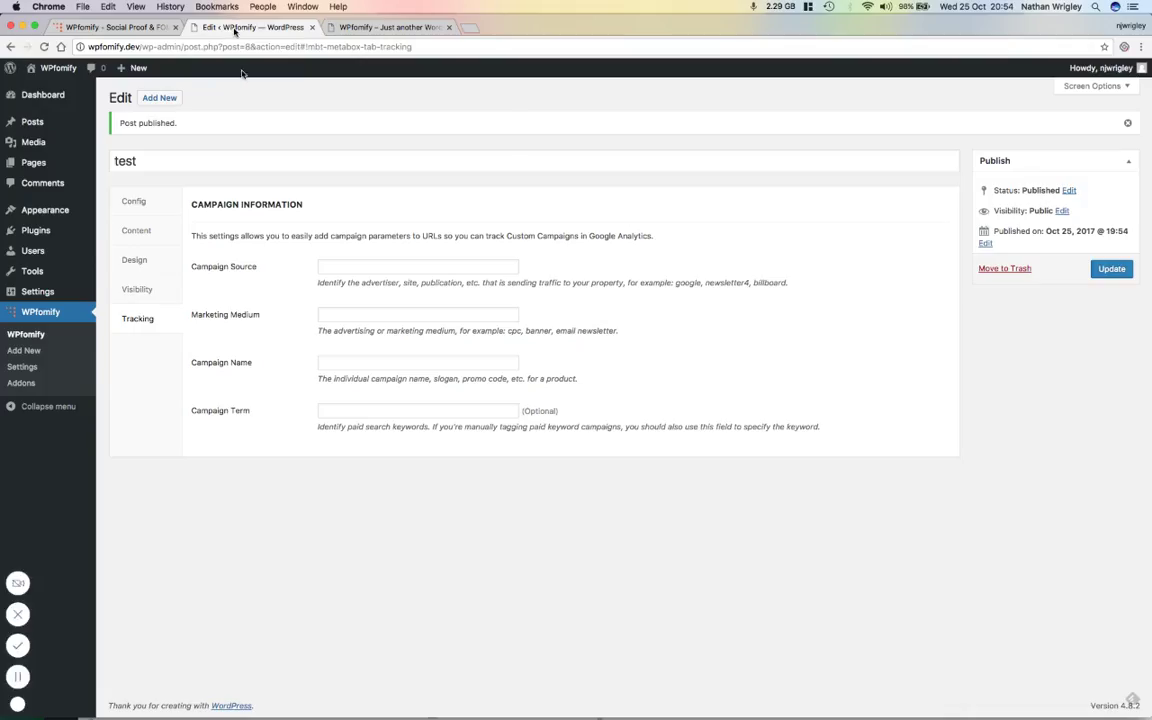
click(133, 263)
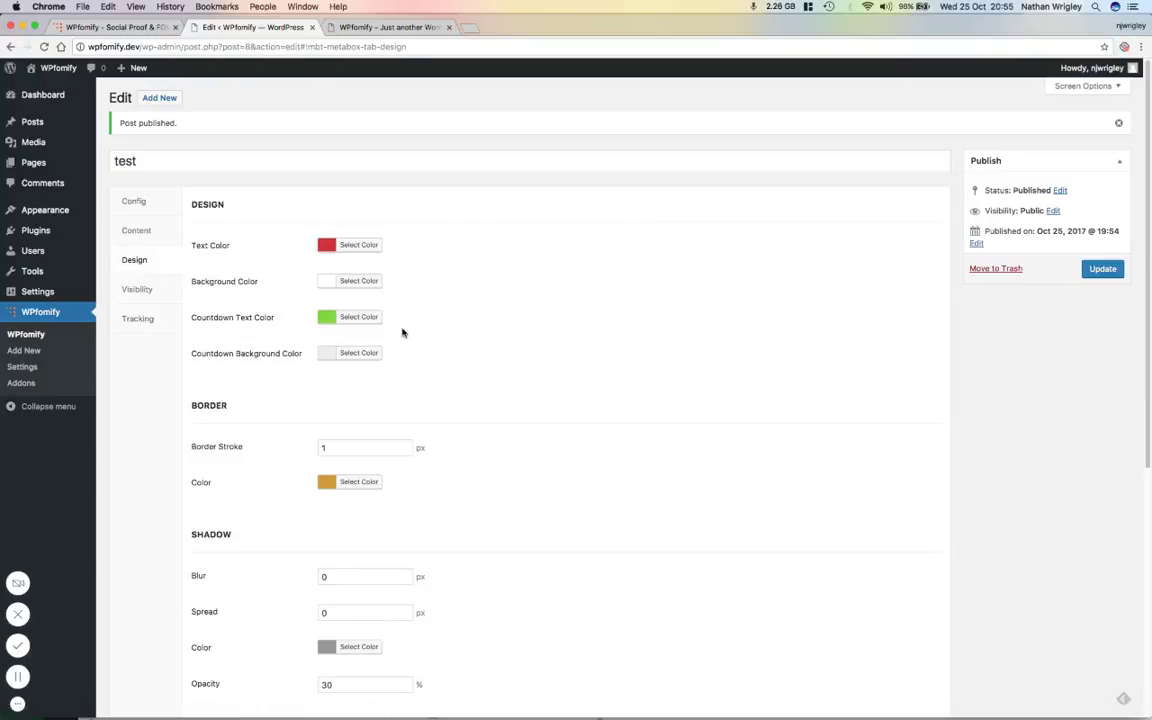
click(142, 231)
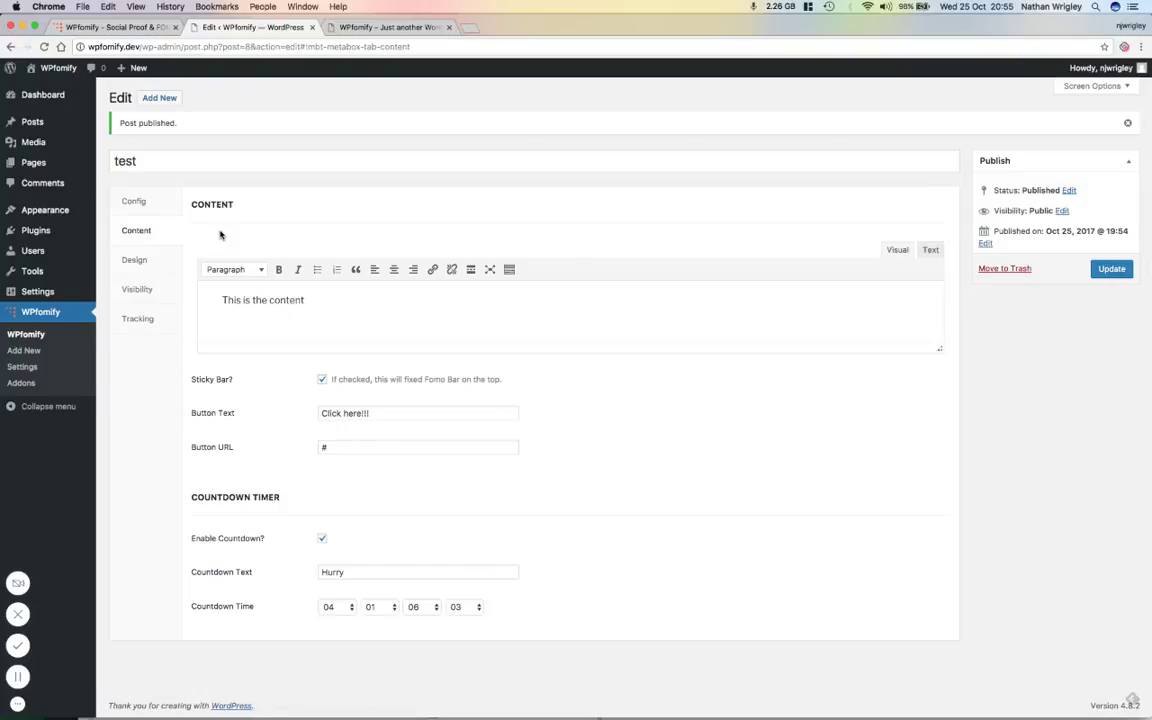
click(136, 261)
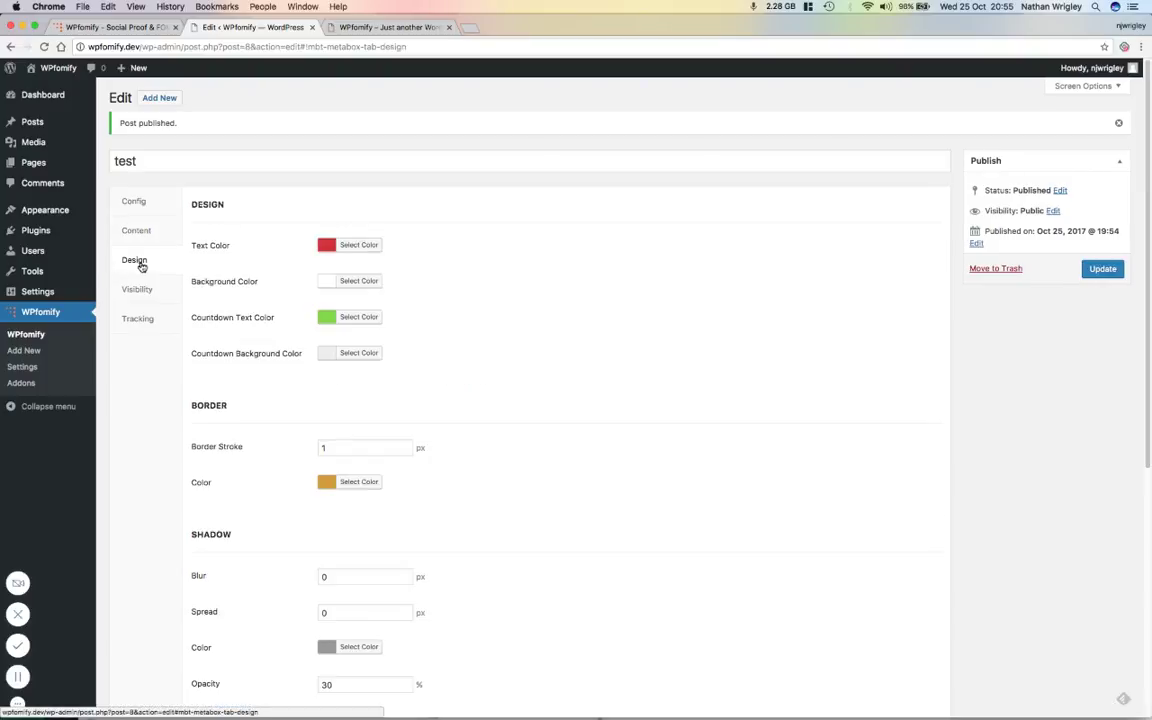
scroll(424, 319, down, 1)
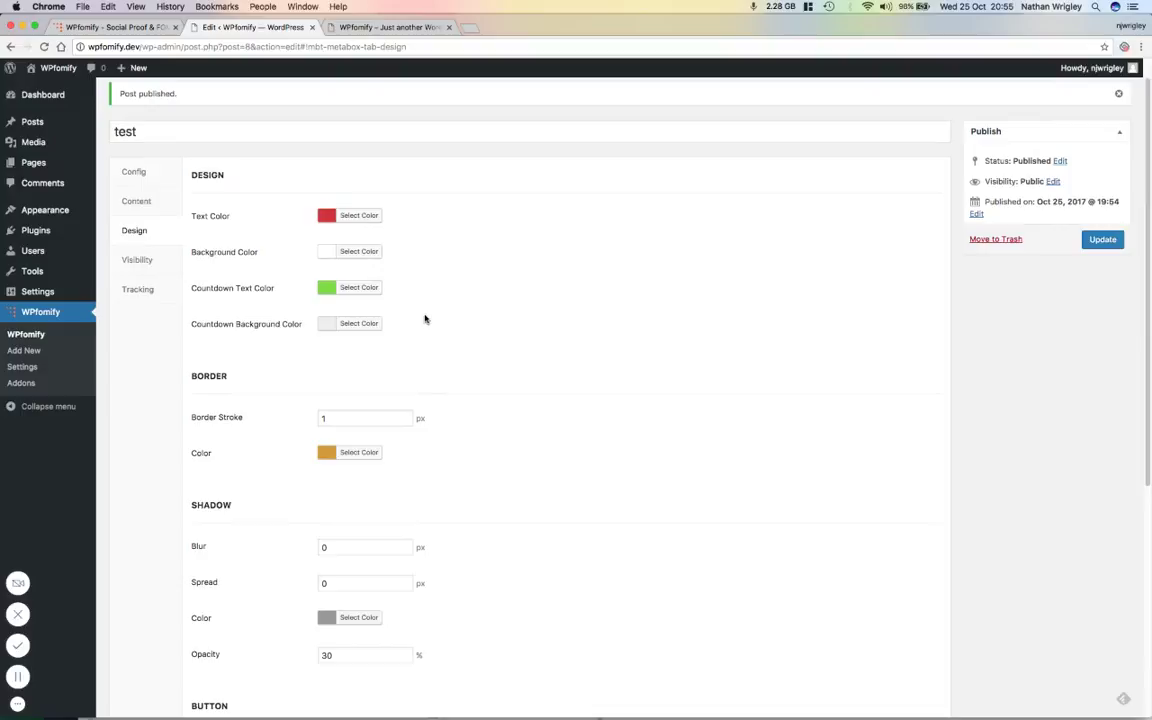
scroll(424, 319, down, 3)
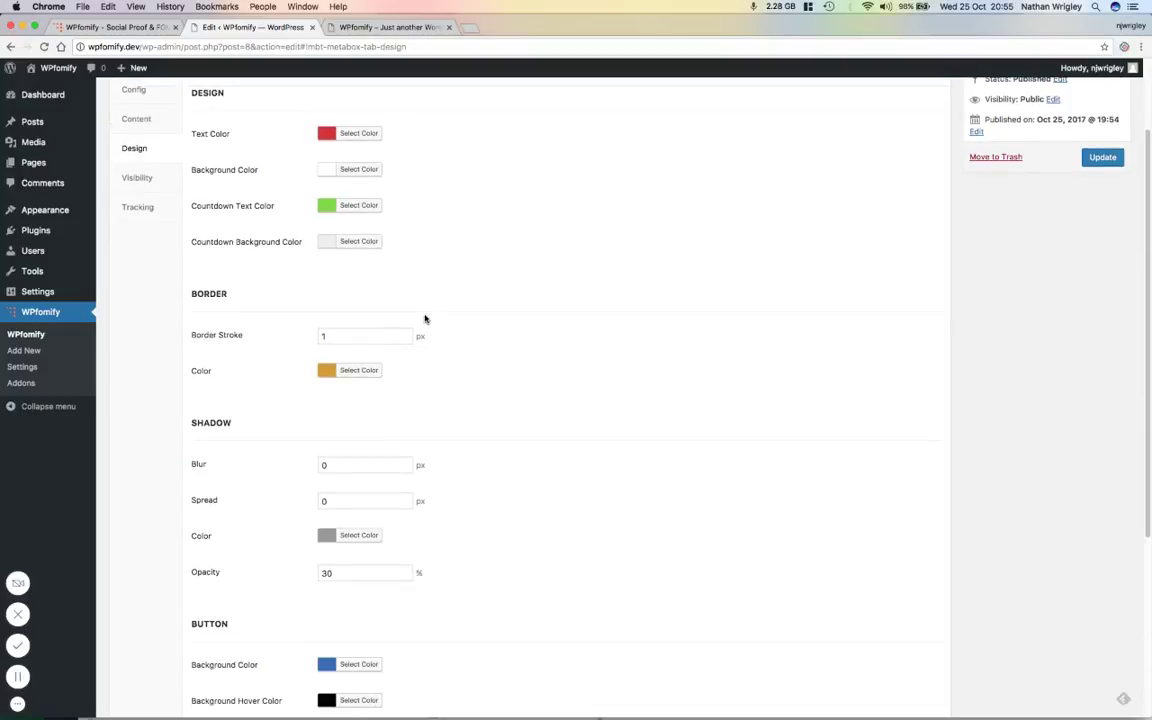
scroll(424, 319, down, 5)
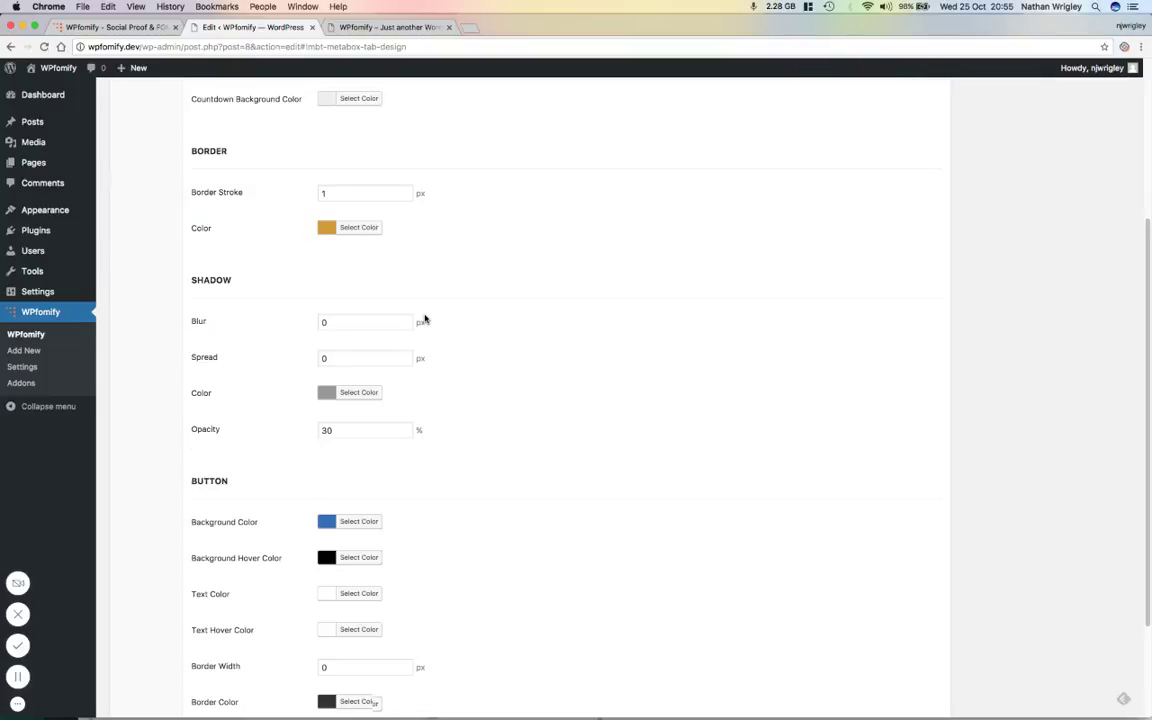
scroll(424, 319, up, 10)
click(380, 27)
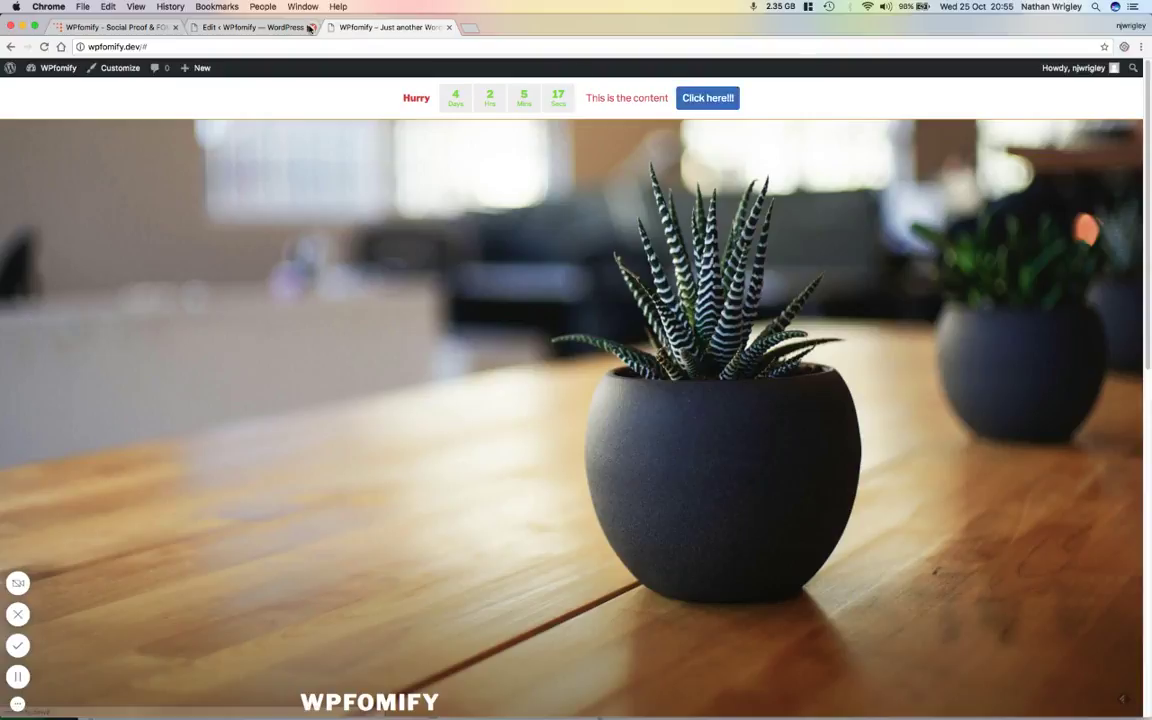
In the notification's configuration, change the type to Conversion and enable the customer avatar as image
click(277, 30)
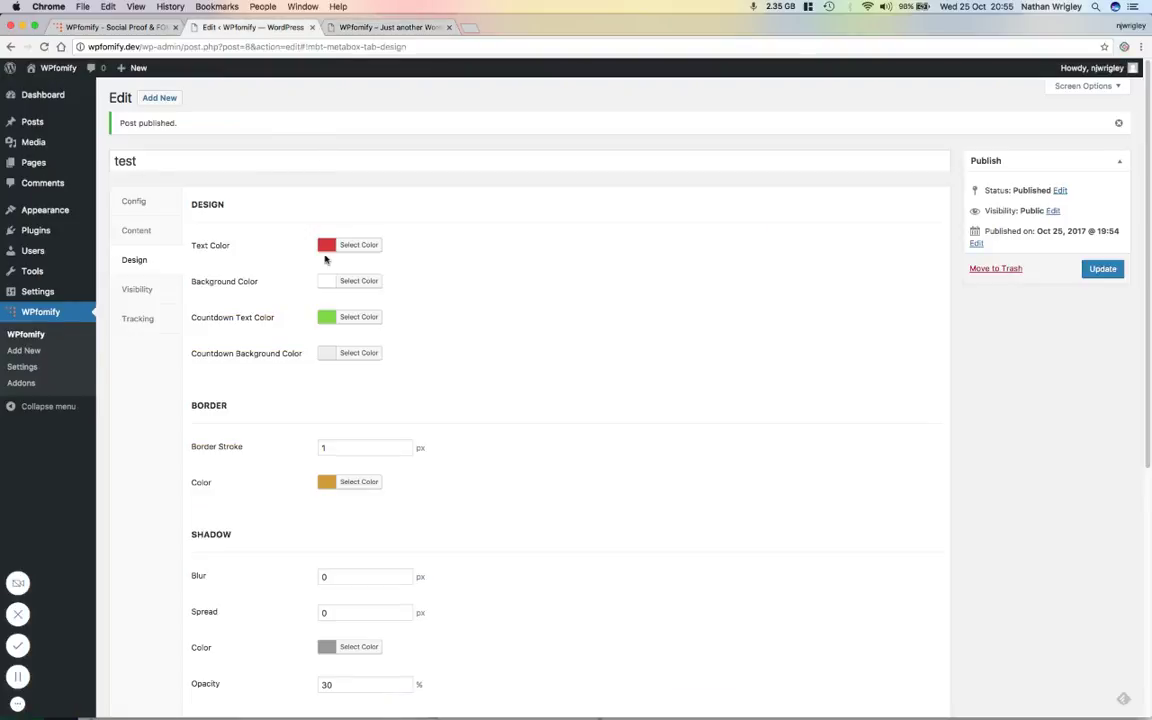
click(131, 212)
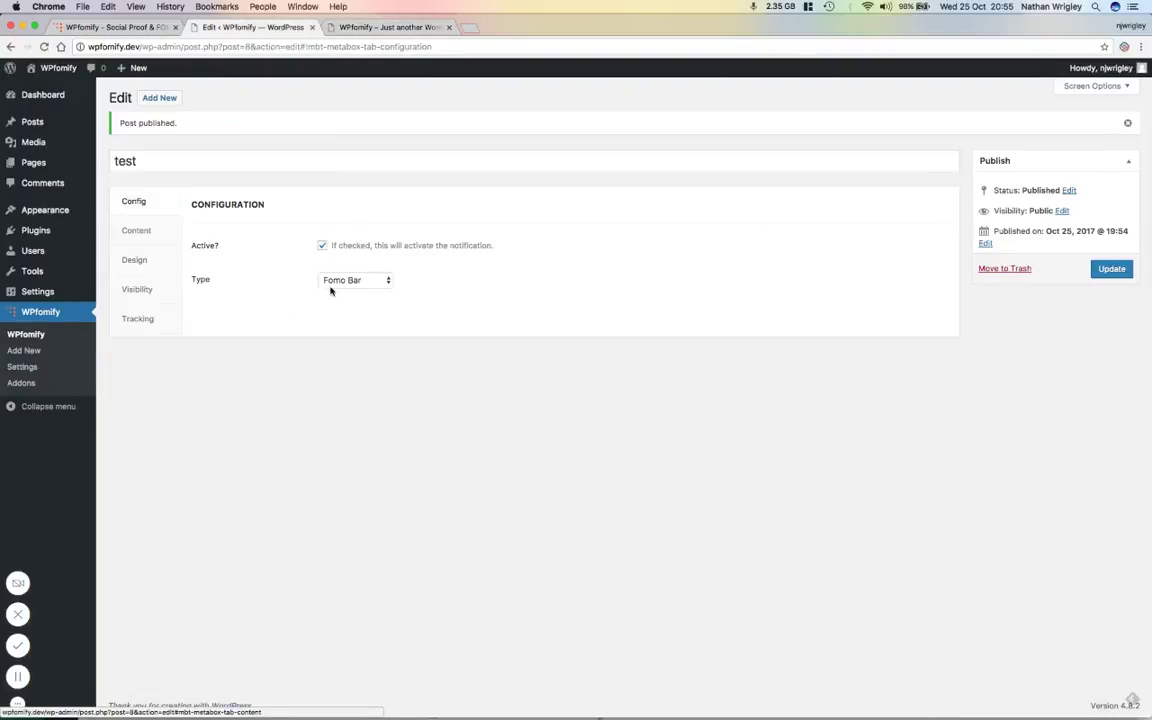
click(347, 280)
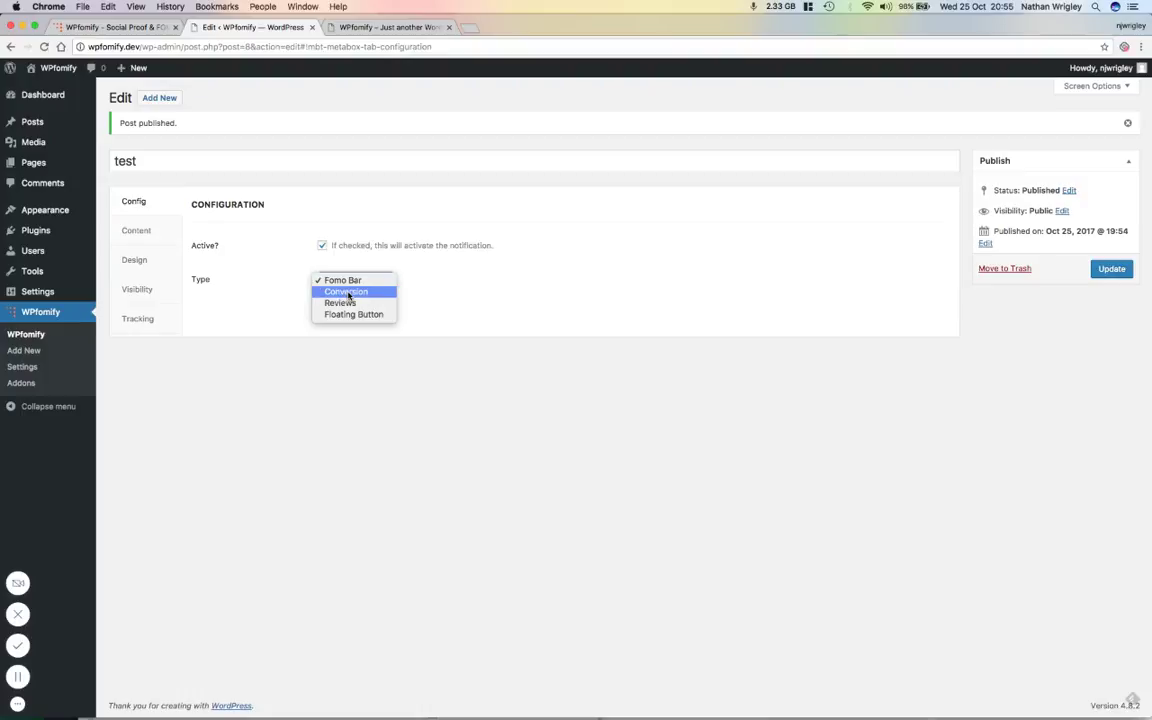
click(348, 292)
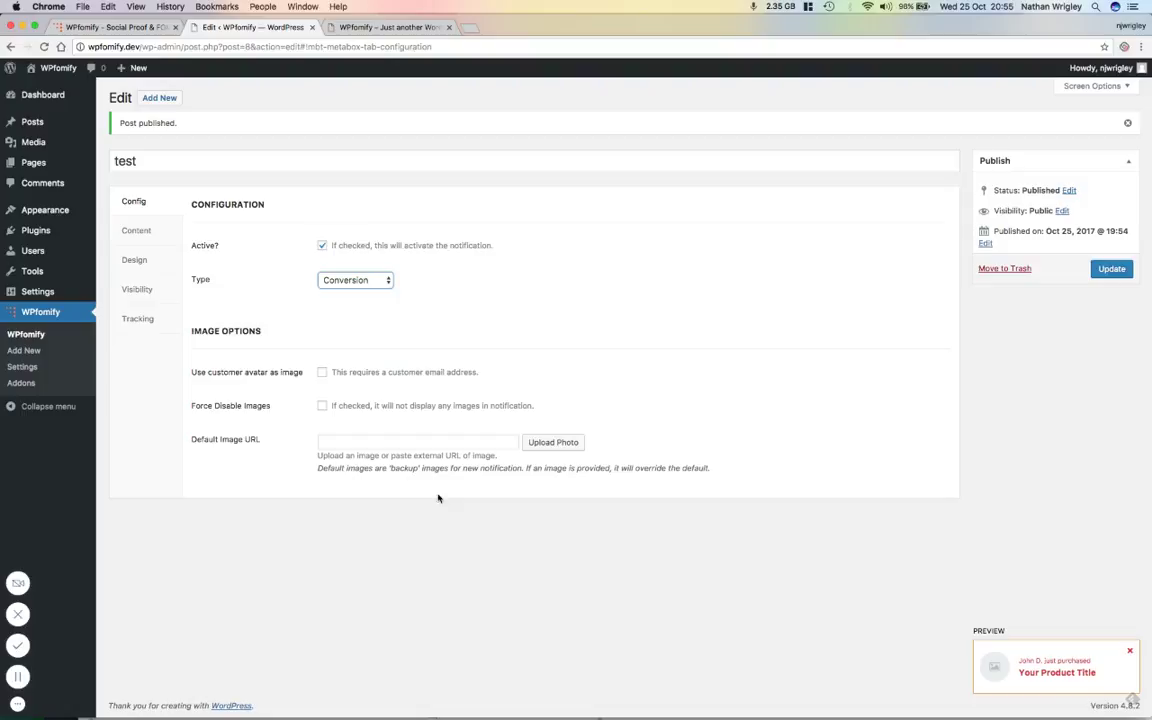
click(322, 372)
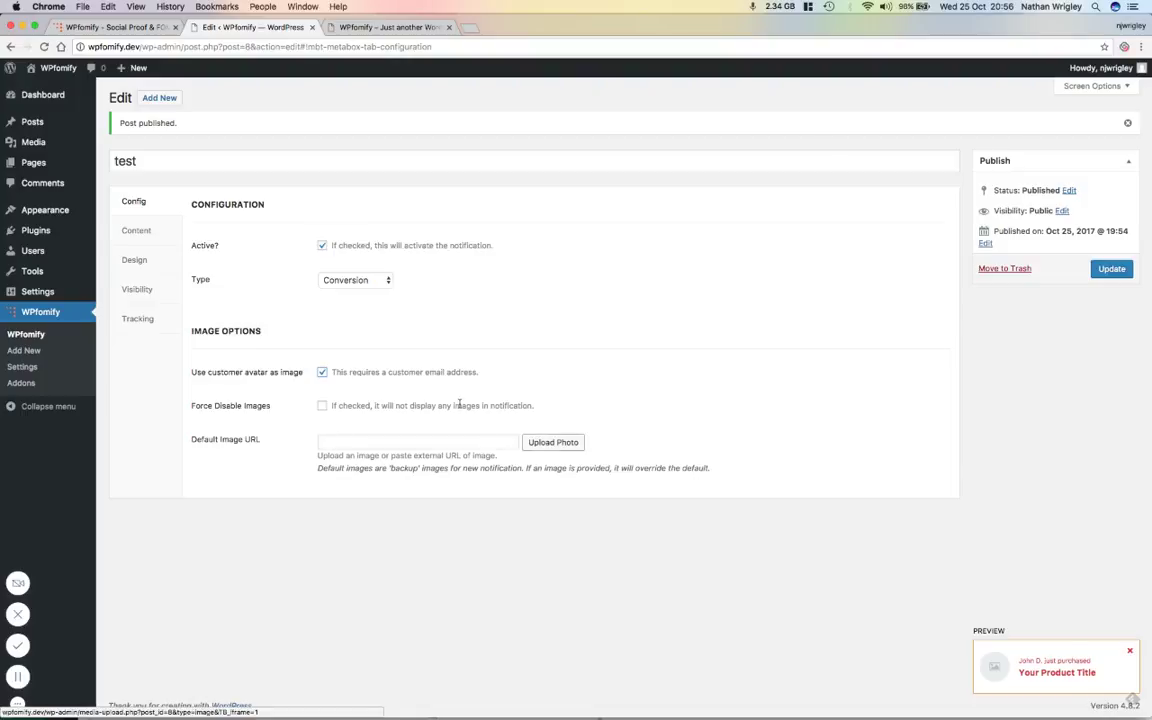
Try ActiveCampaign as the conversion content source, inspect its list choices, and set the source back to Custom
click(131, 231)
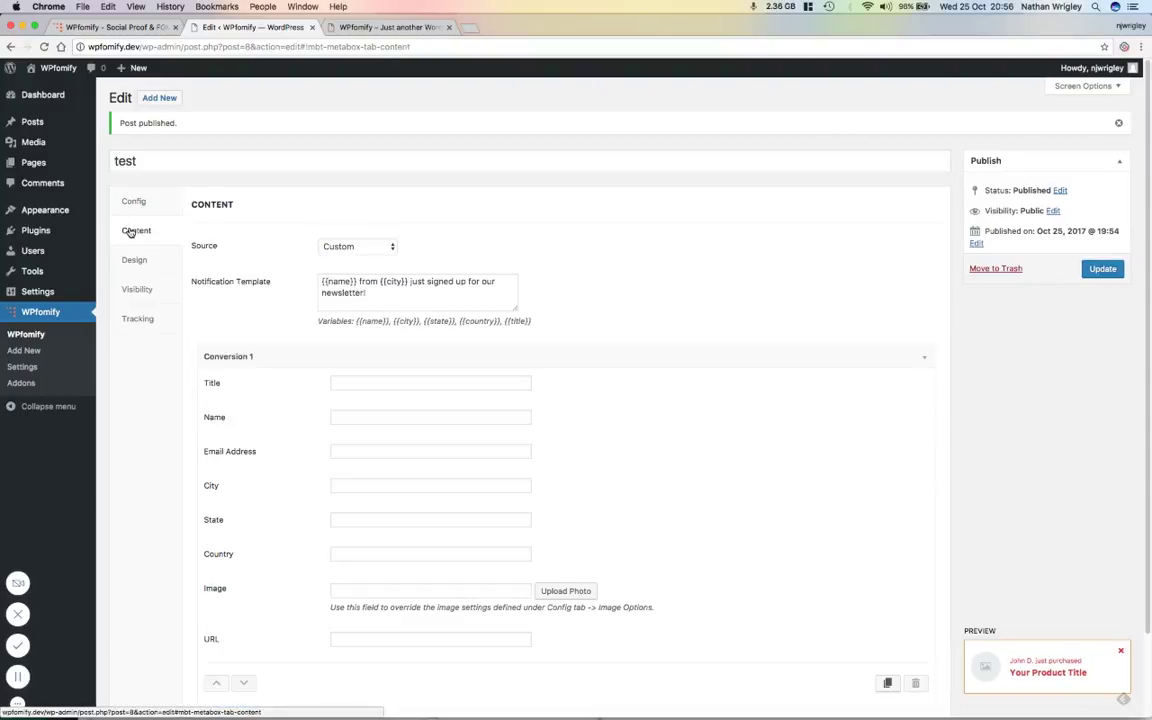
click(341, 246)
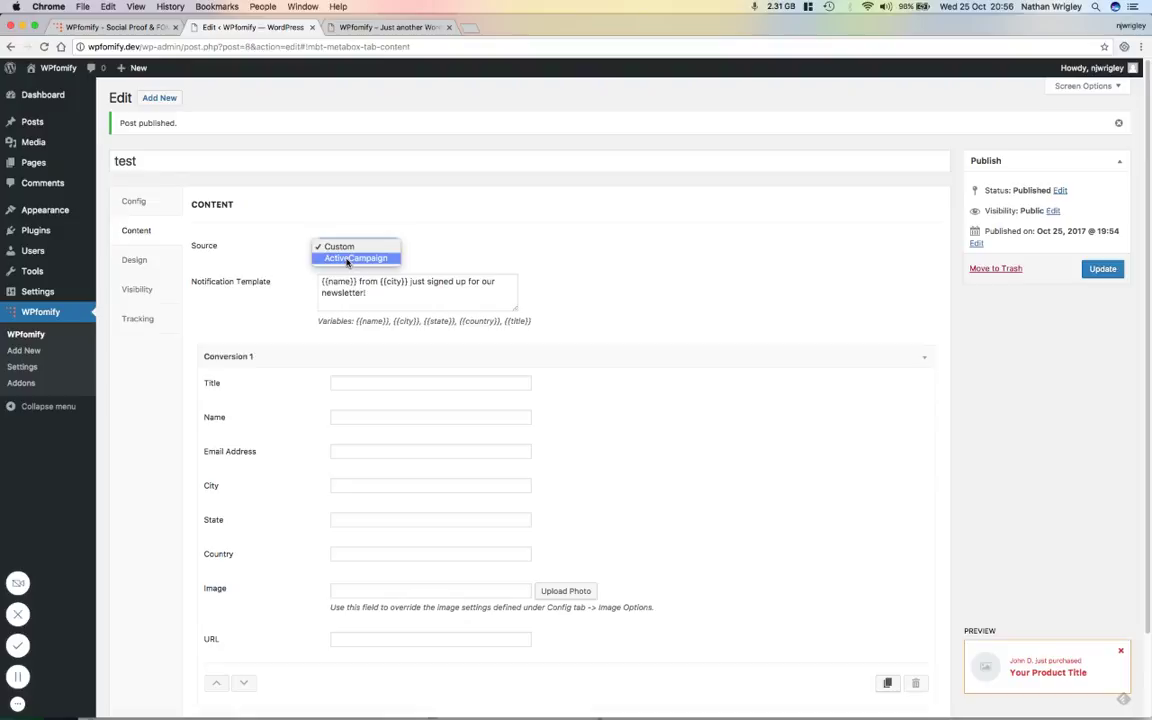
click(348, 259)
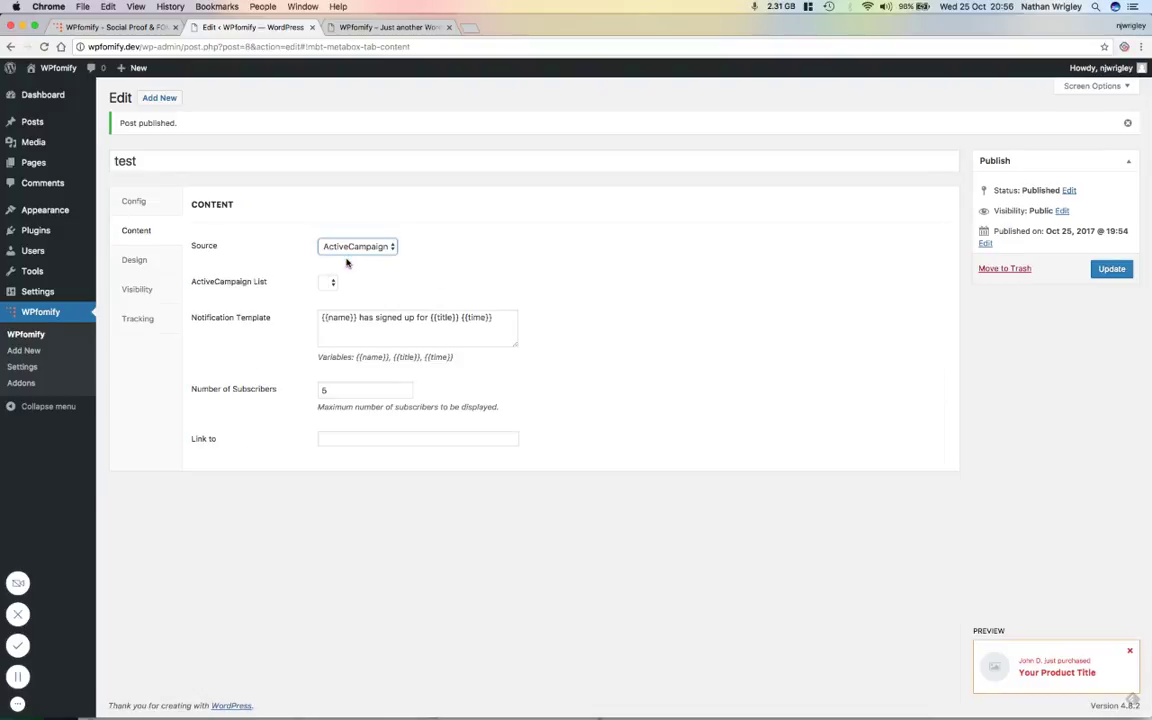
click(329, 283)
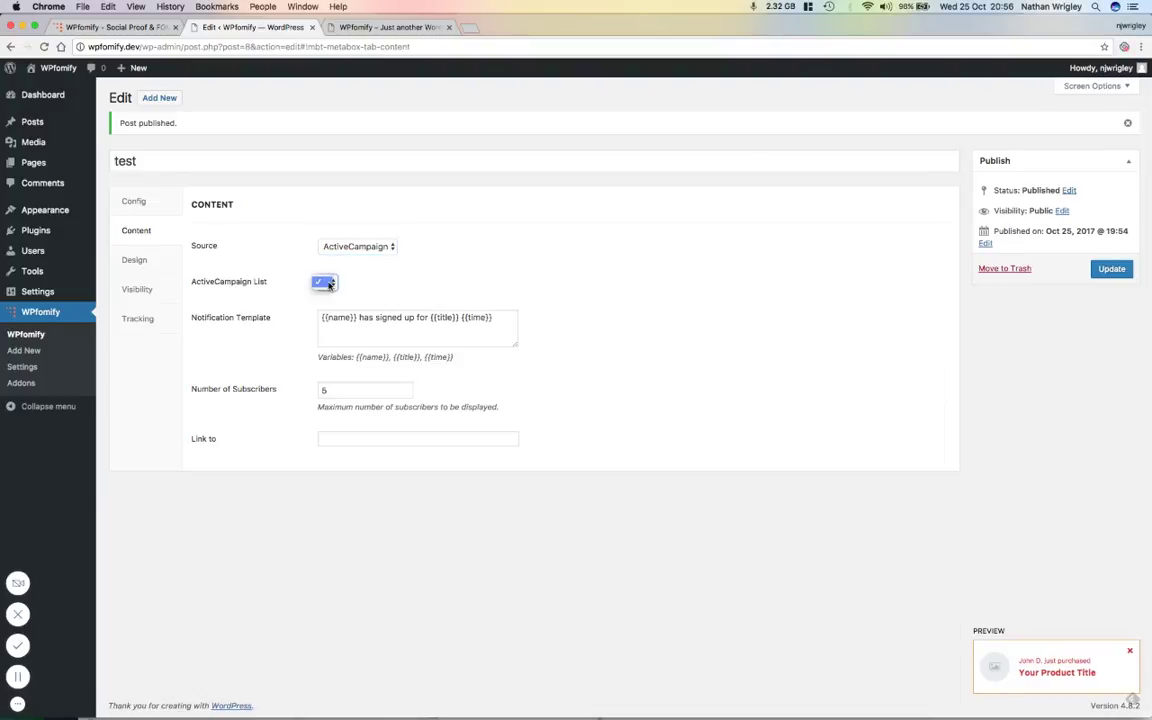
click(326, 283)
click(325, 283)
click(323, 283)
click(325, 283)
click(363, 288)
click(348, 248)
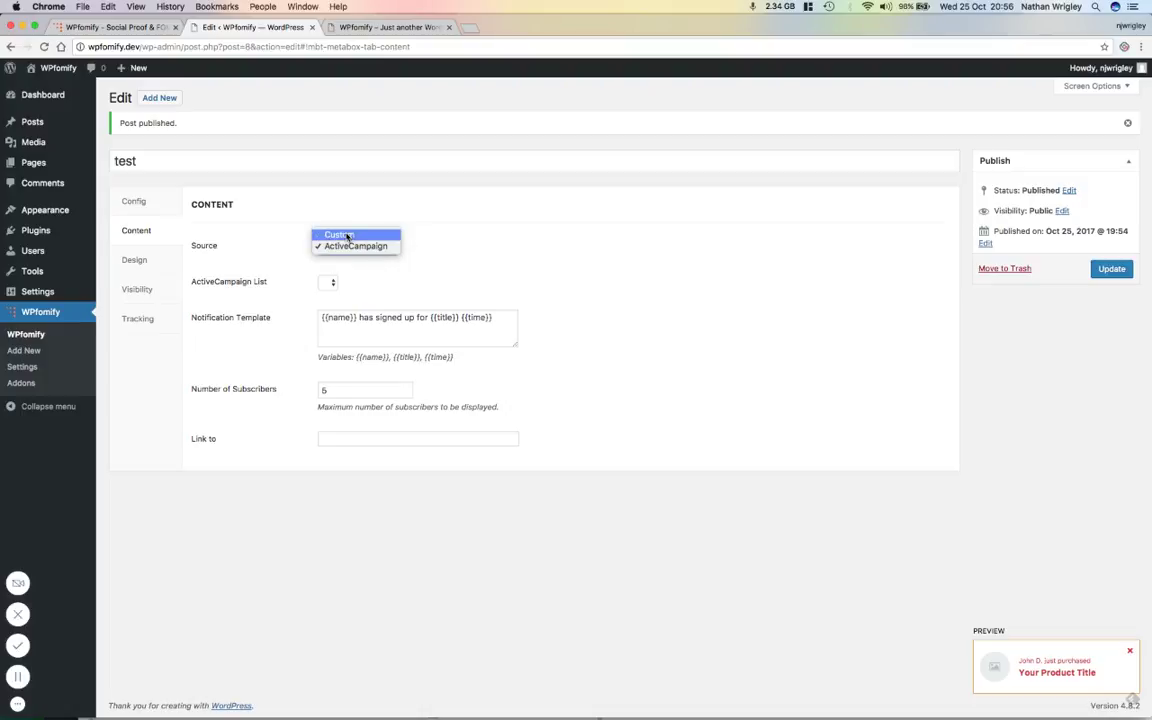
click(347, 236)
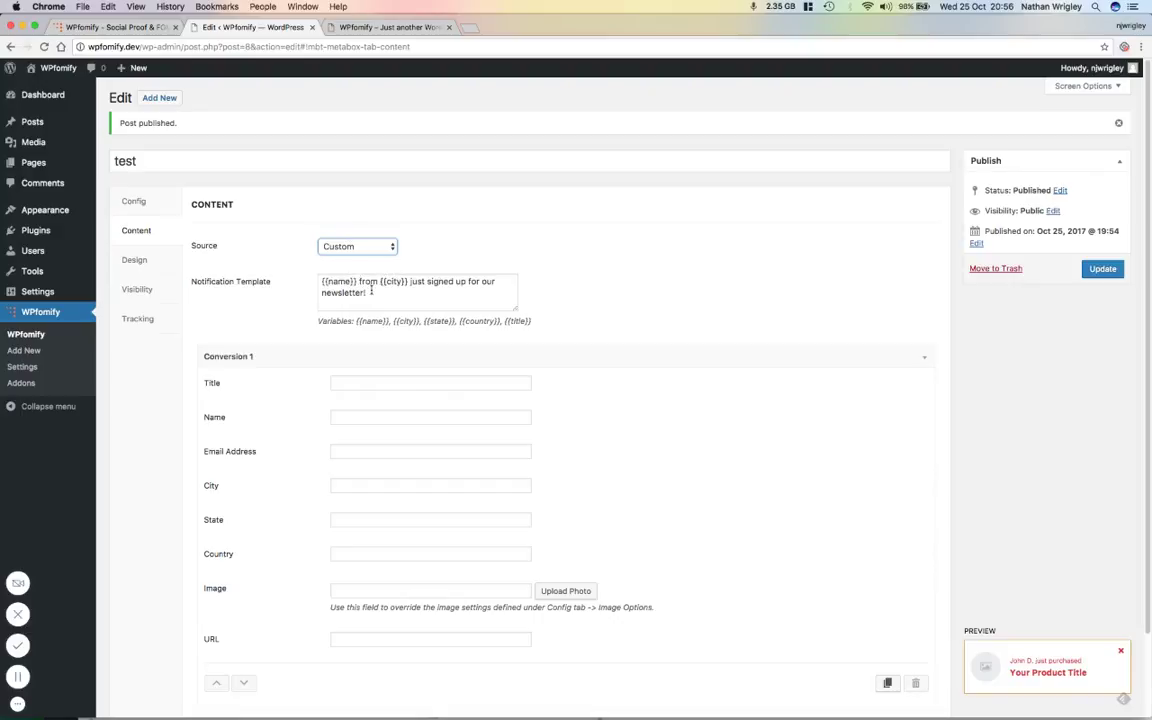
Review the custom conversion fields and look through the notification's design, visibility, tracking and configuration settings
scroll(371, 290, down, 3)
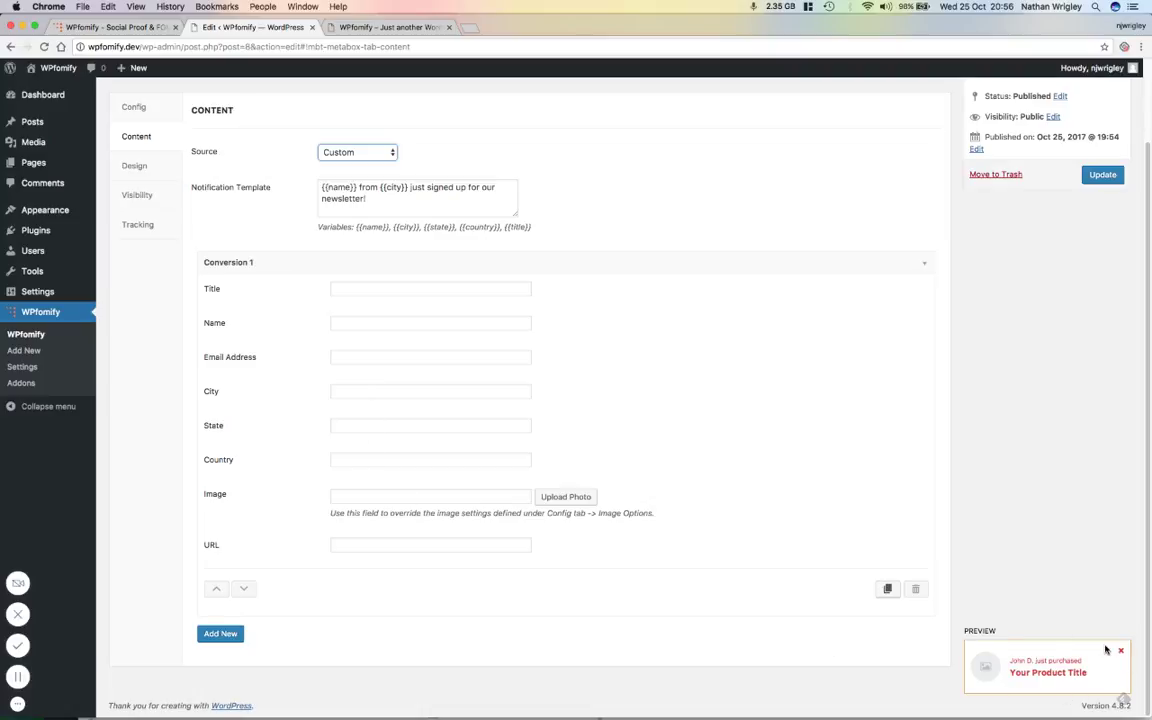
click(136, 164)
click(136, 196)
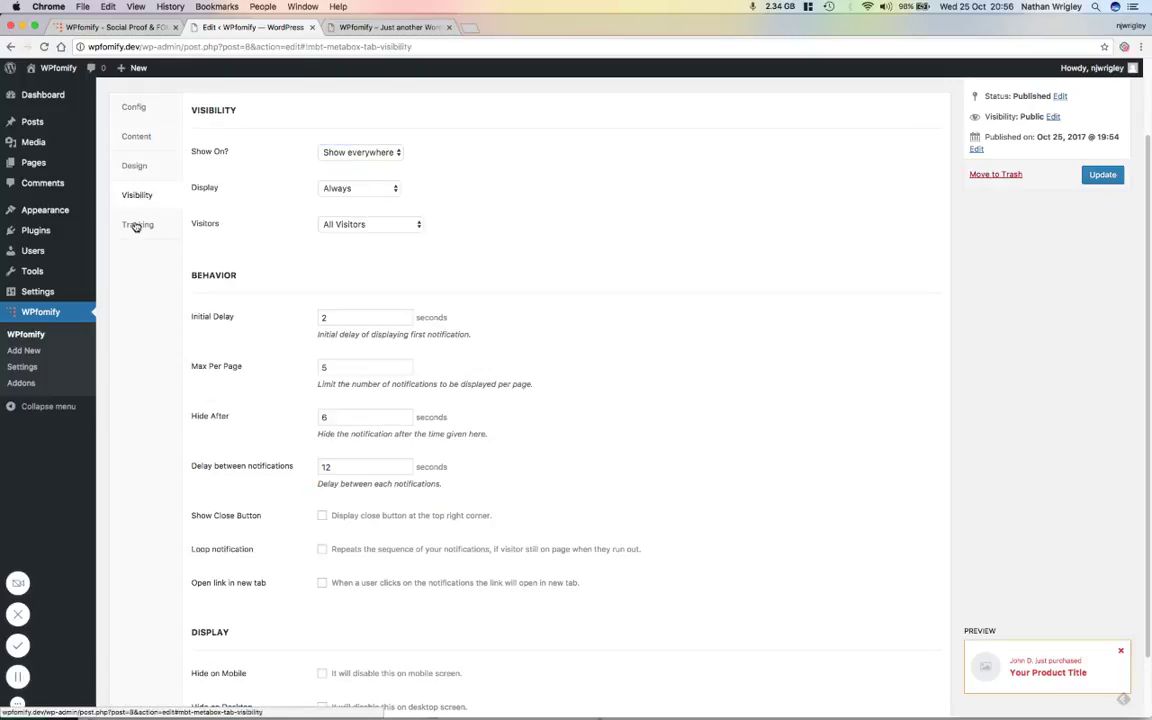
click(136, 225)
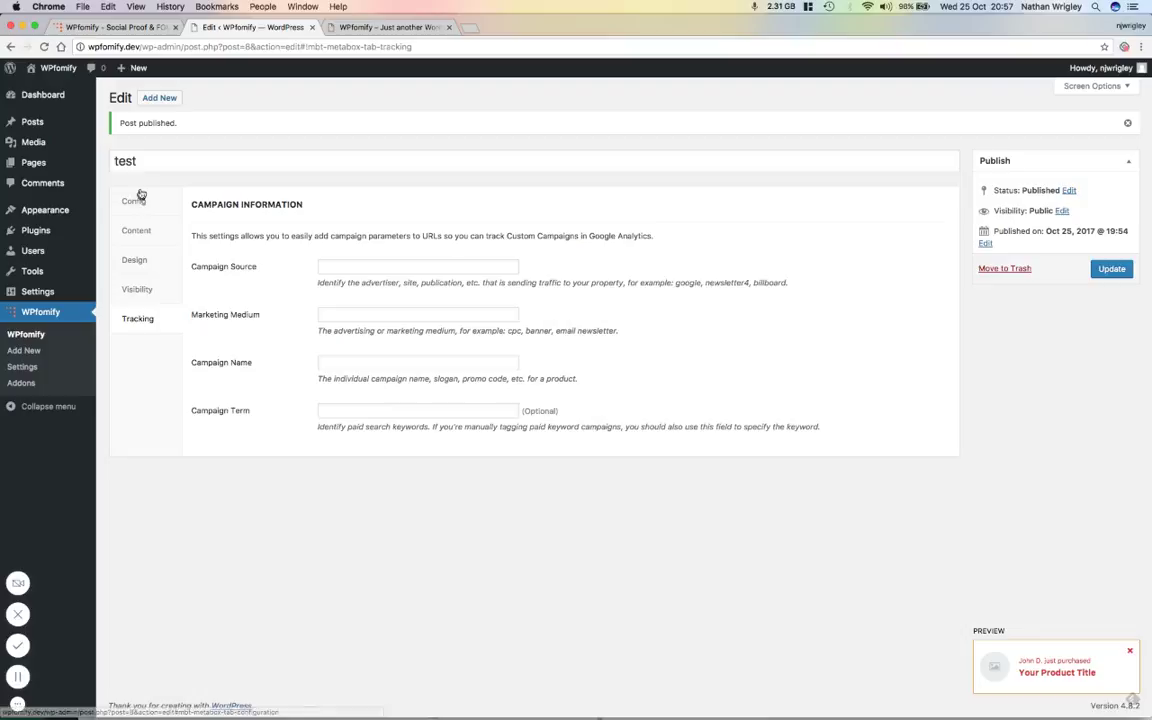
click(138, 200)
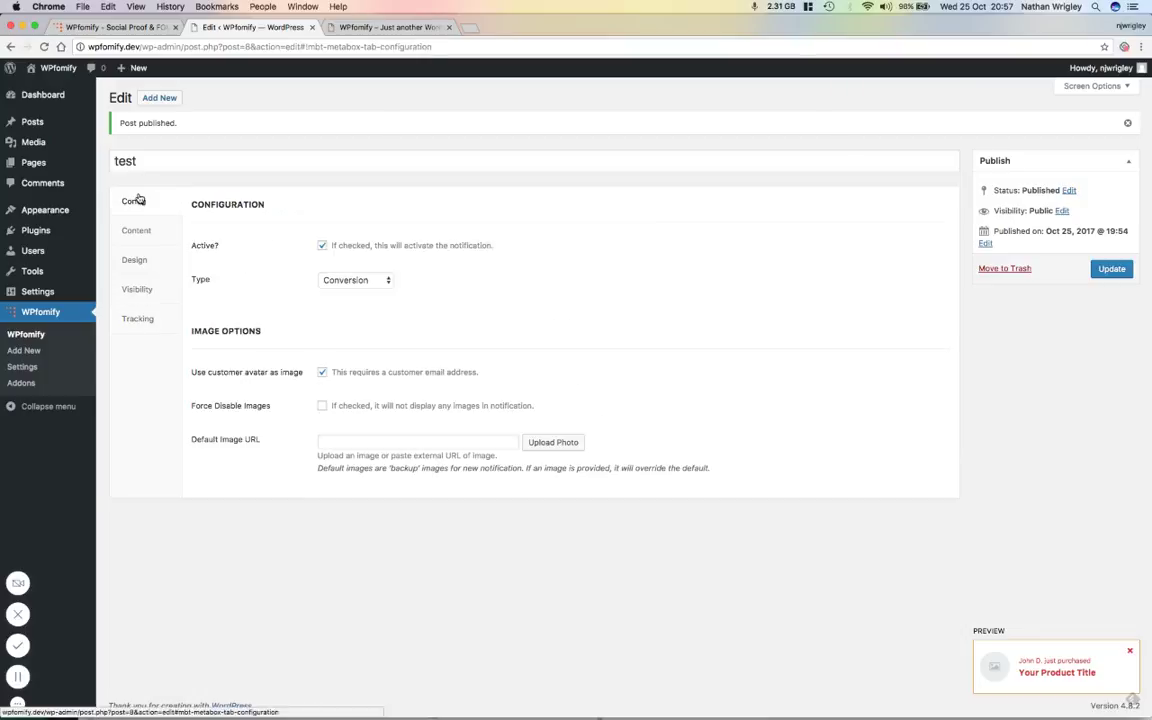
Update the Conversion notification and reload the site's front page to check how it displays
click(1112, 270)
click(403, 28)
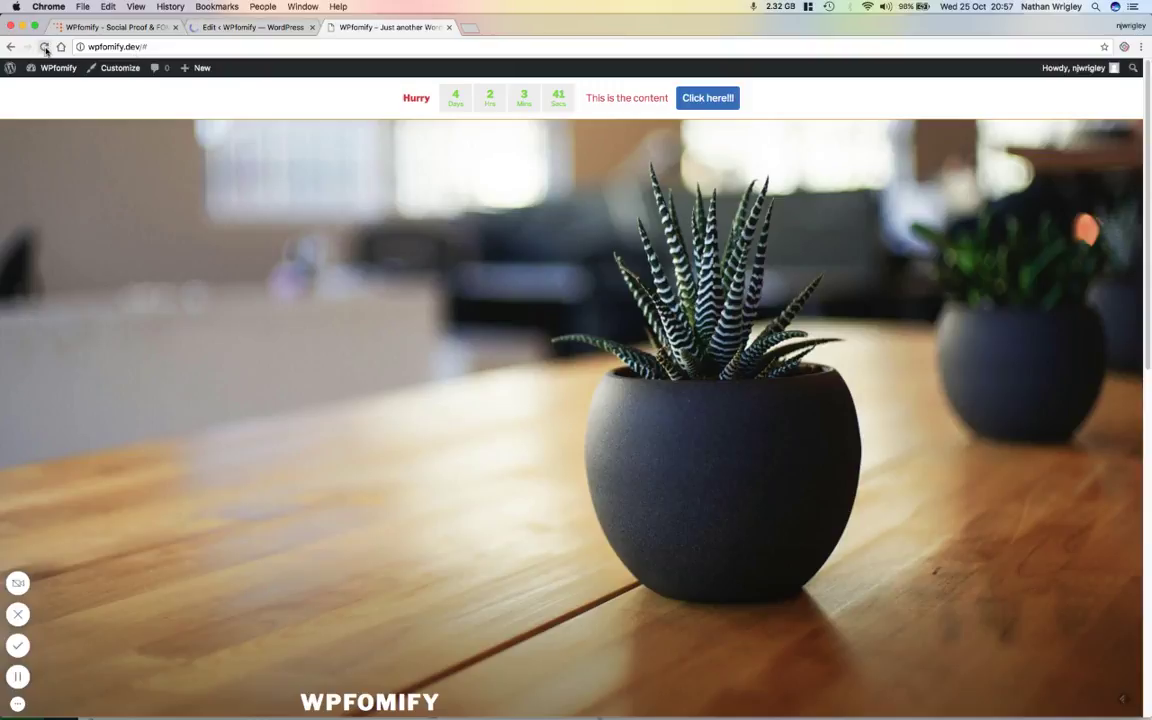
click(43, 47)
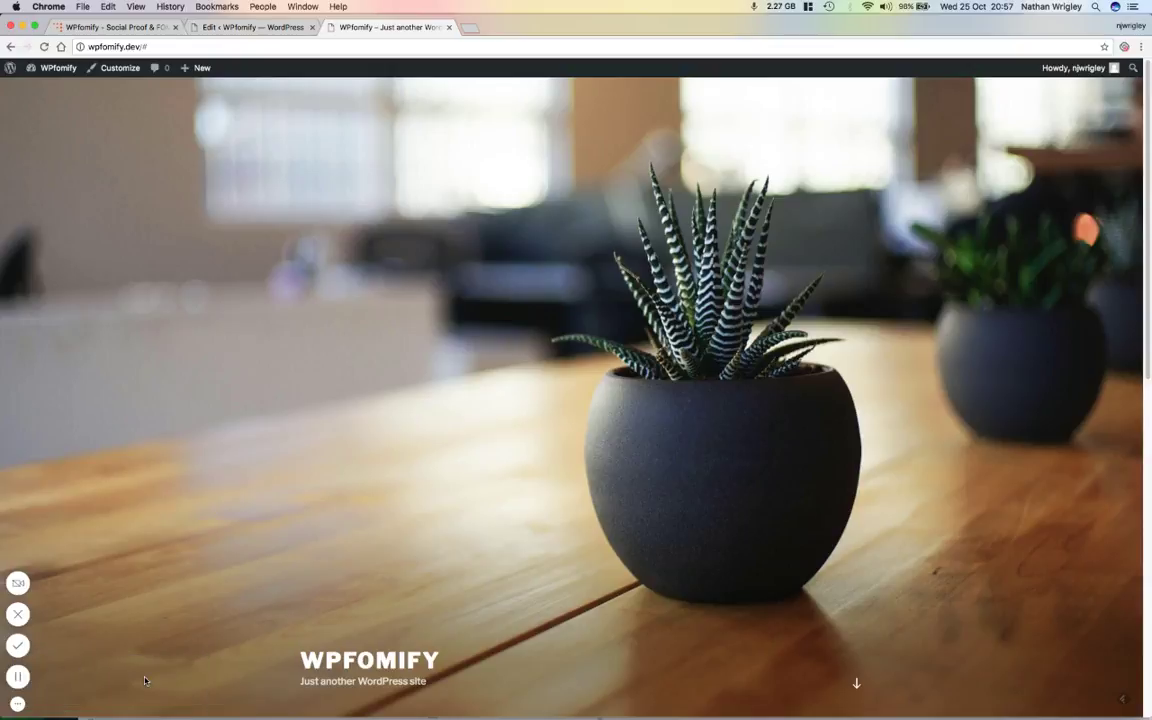
Go back to editing the notification and review its visibility, behavior and device display settings
click(263, 29)
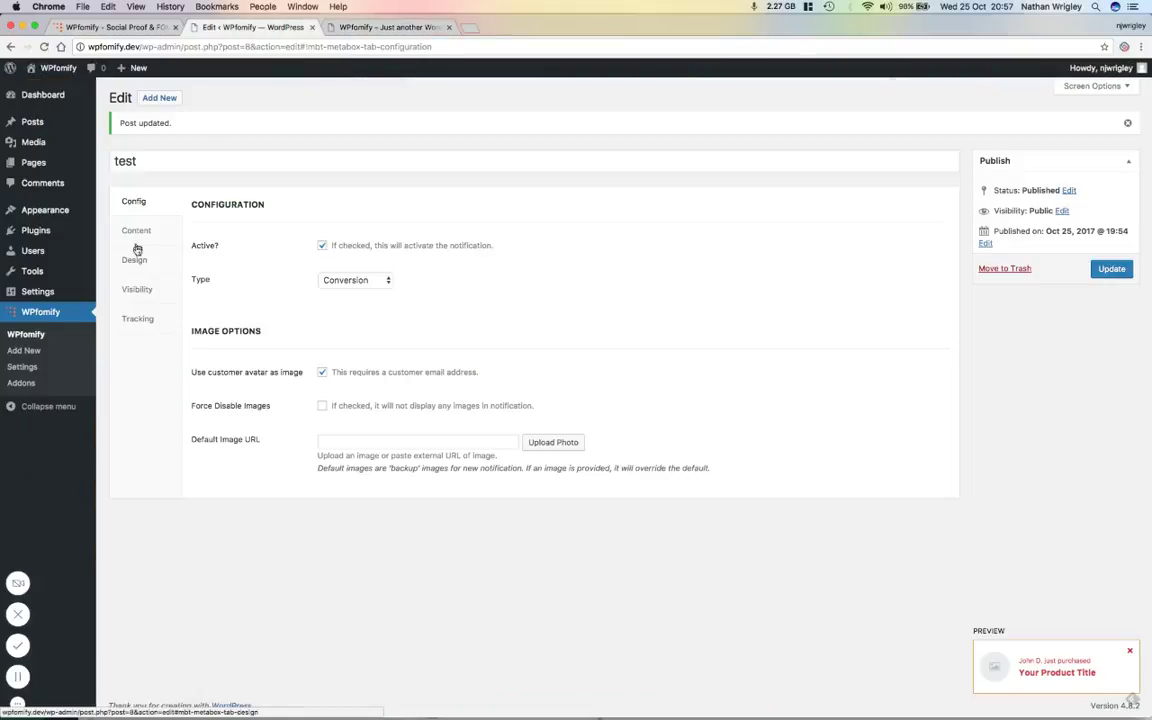
click(140, 290)
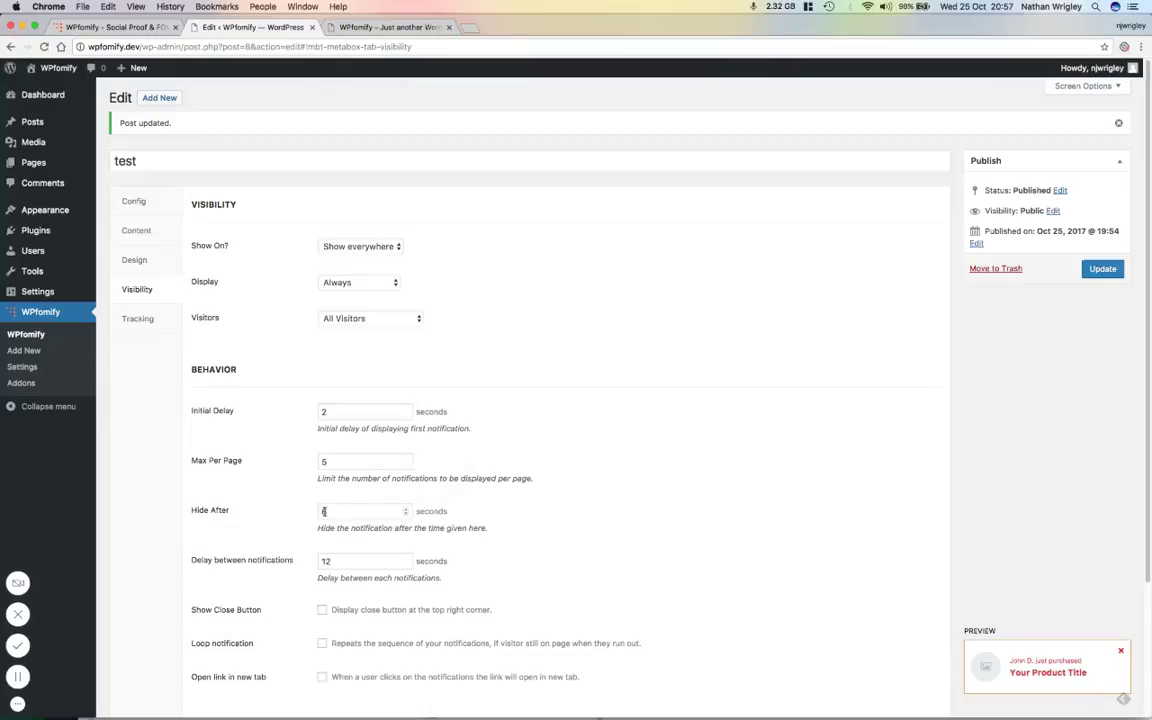
scroll(485, 496, down, 3)
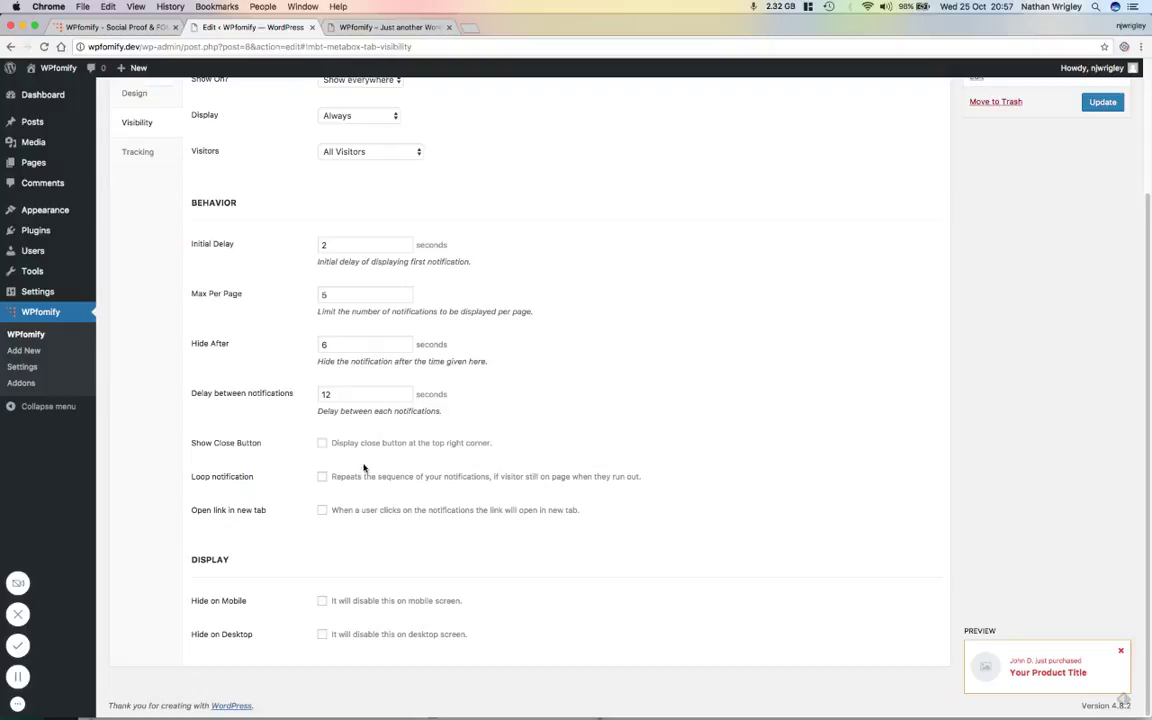
scroll(231, 358, up, 3)
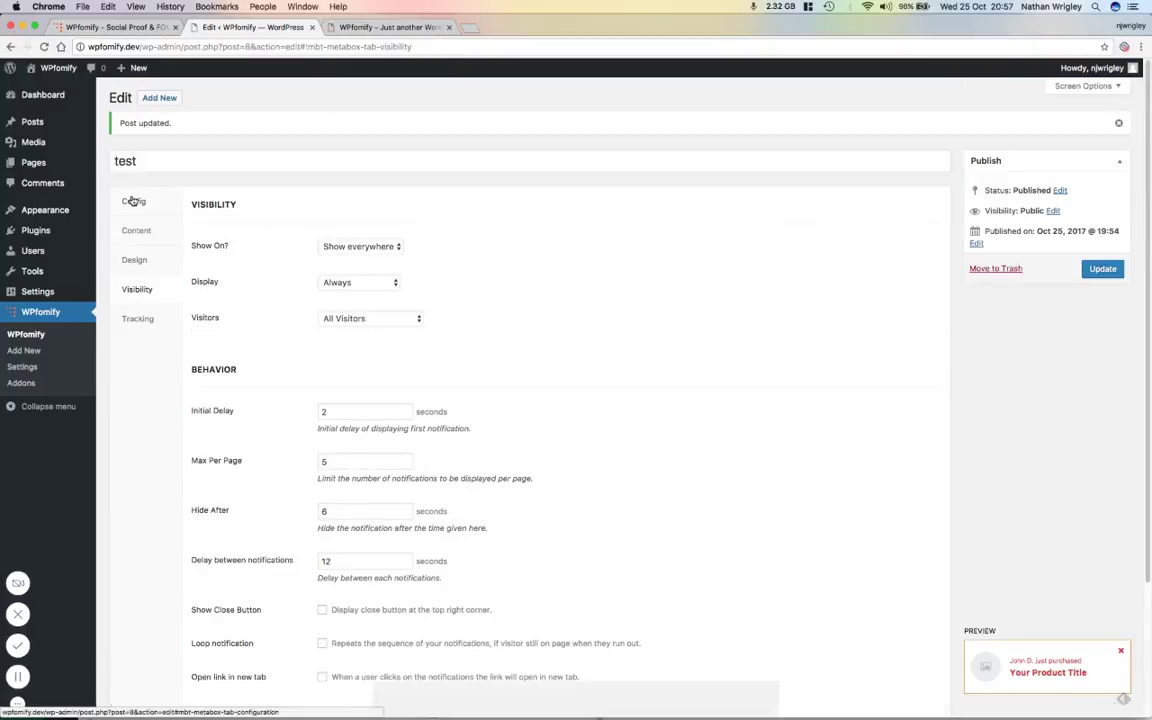
Change the notification type to Reviews, open its review content fields, and update the notification
click(133, 201)
click(337, 280)
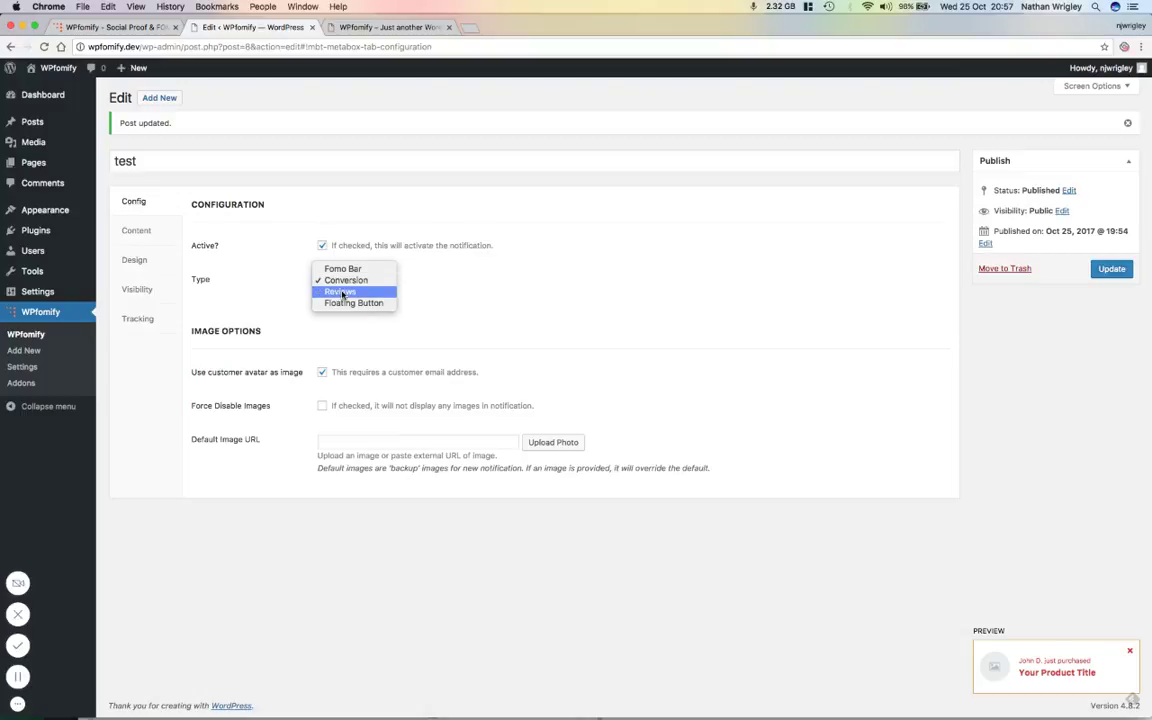
click(342, 291)
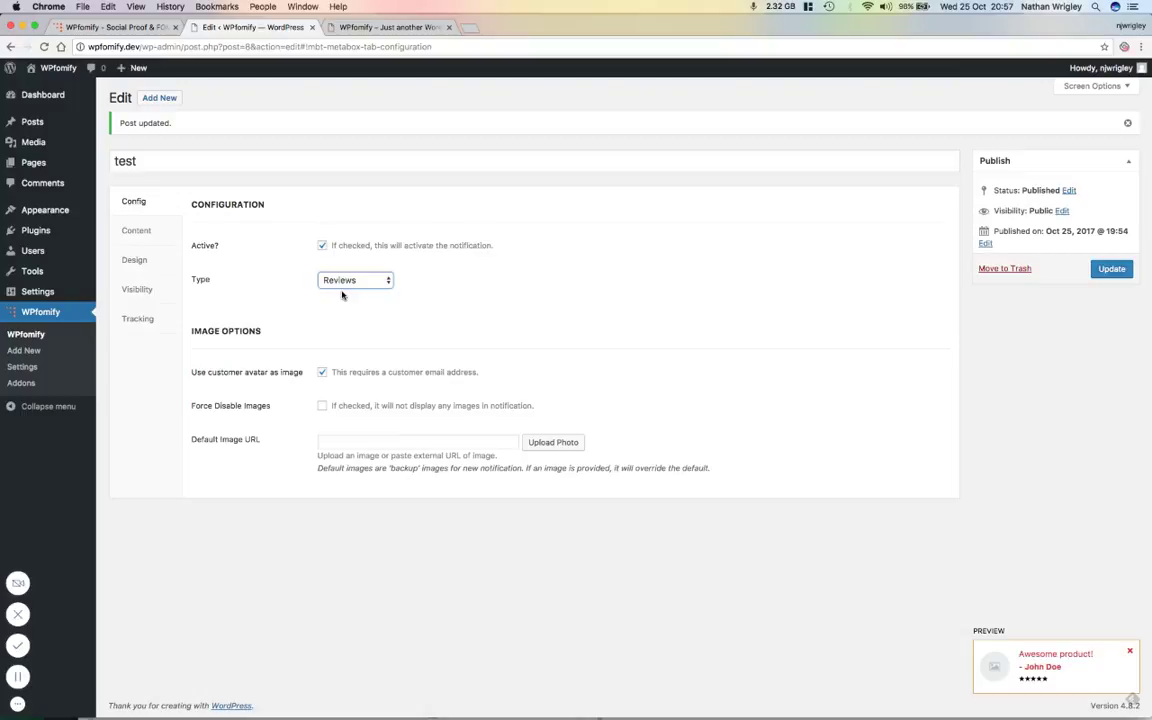
click(145, 234)
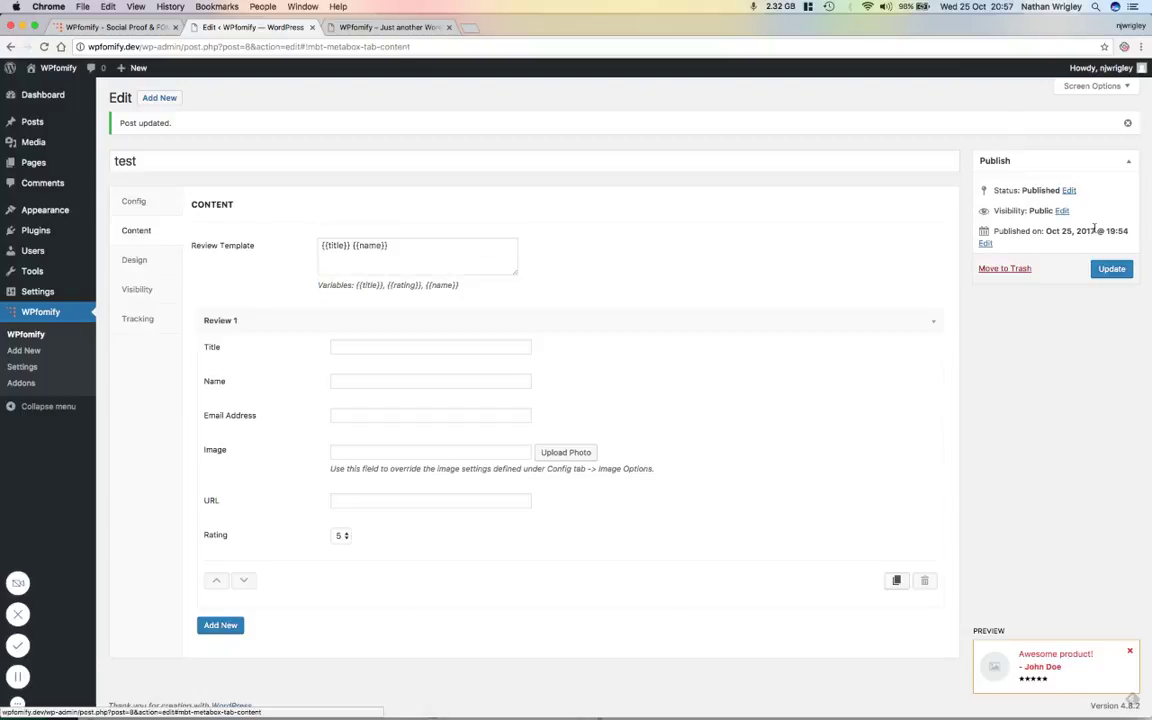
click(1111, 268)
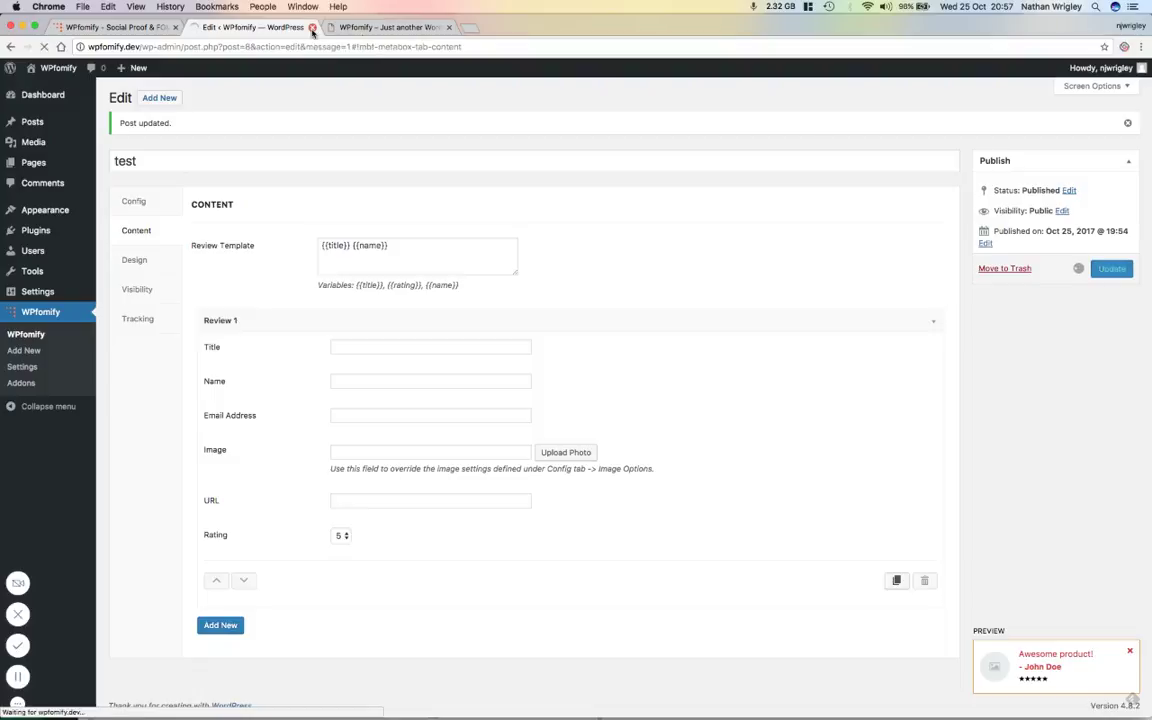
Review the Reviews notification's design settings and reload the site's front page to look for the popup
click(130, 260)
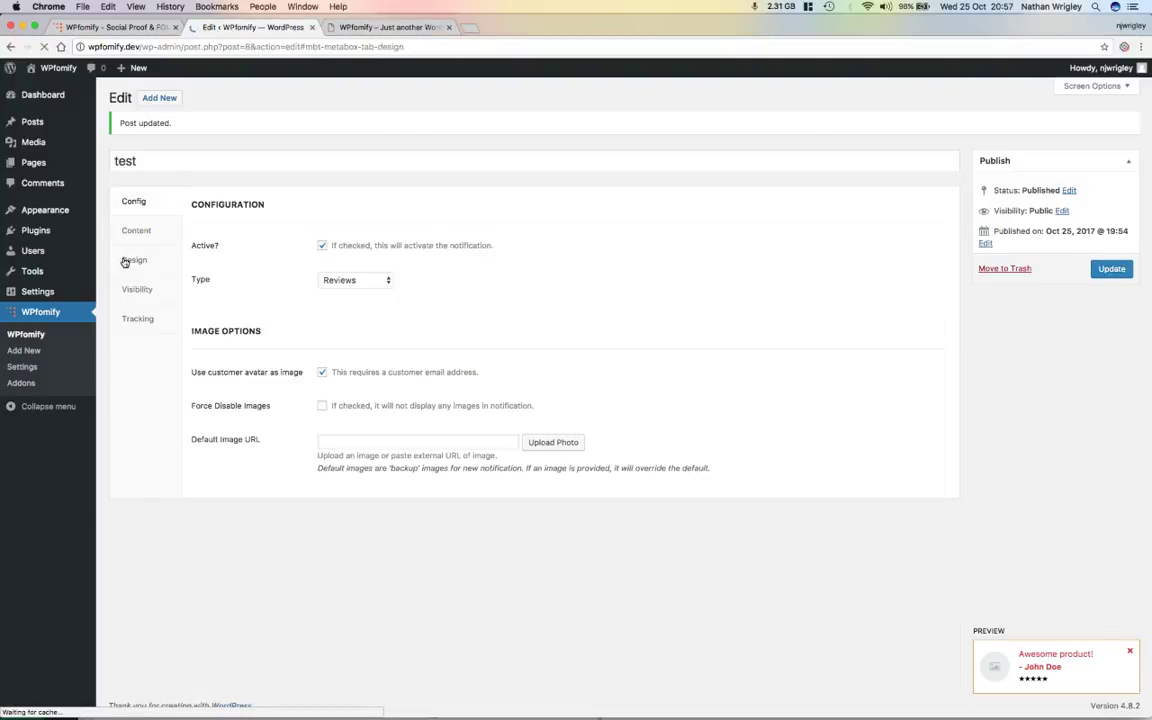
click(125, 262)
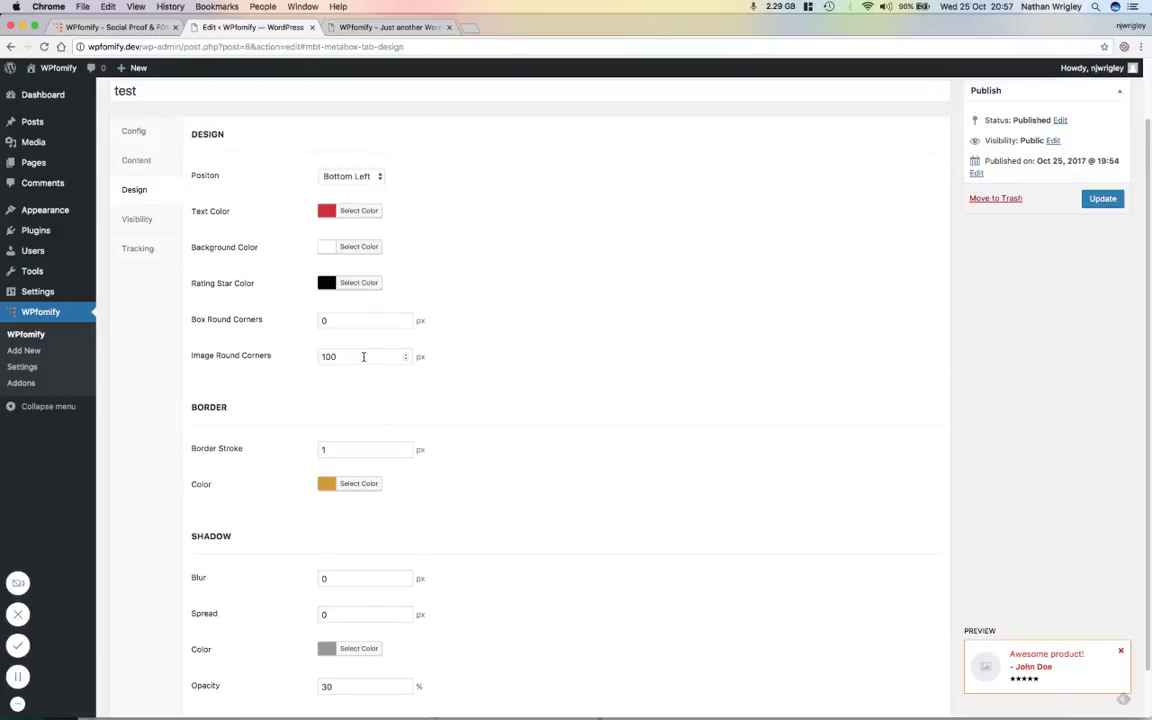
scroll(385, 417, down, 2)
scroll(385, 417, up, 3)
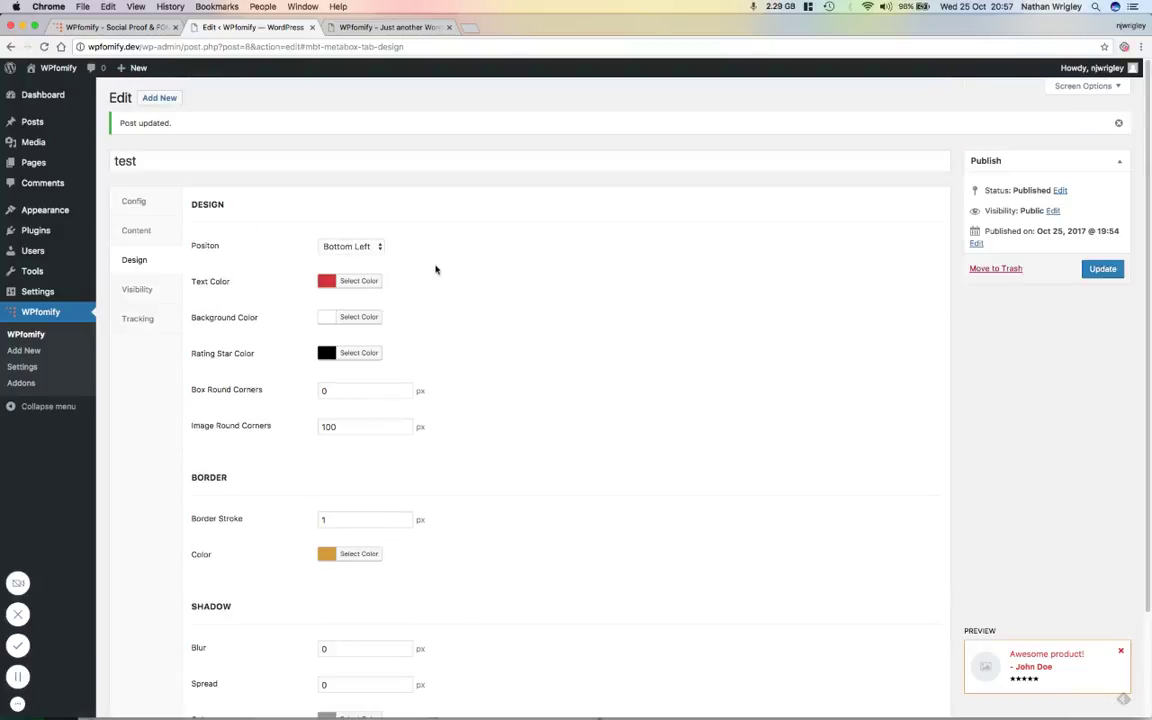
click(383, 28)
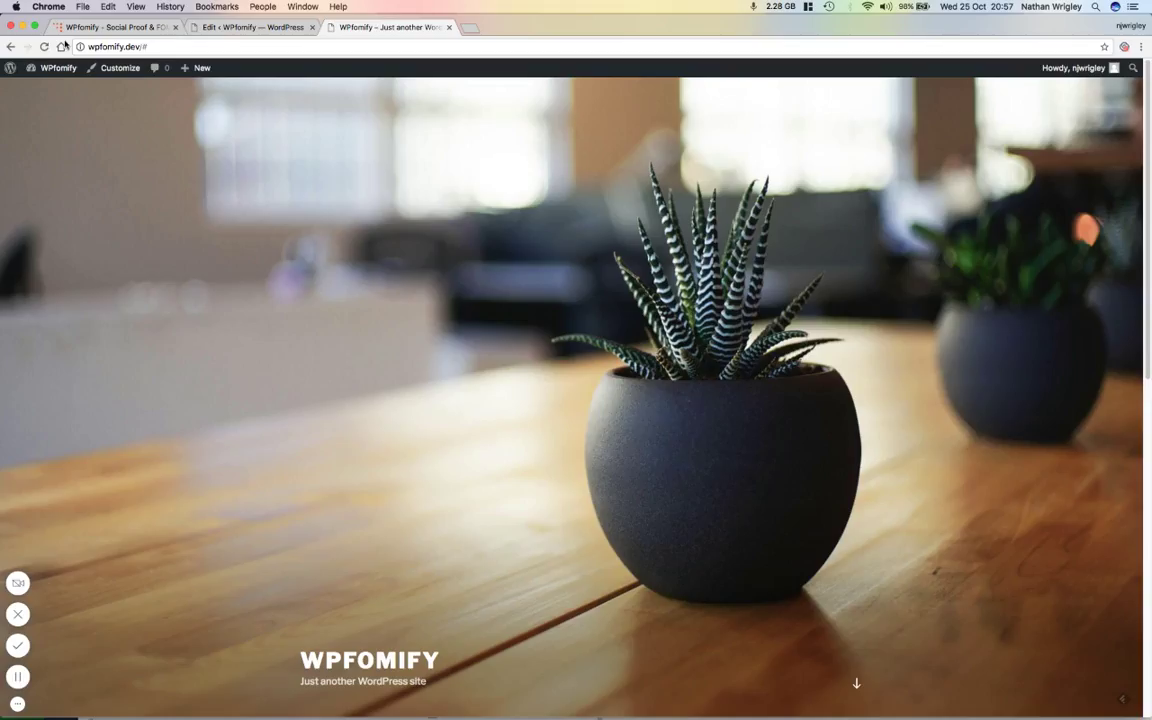
click(44, 47)
Review the Reviews notification's visibility and timing settings and check the front page again
click(249, 30)
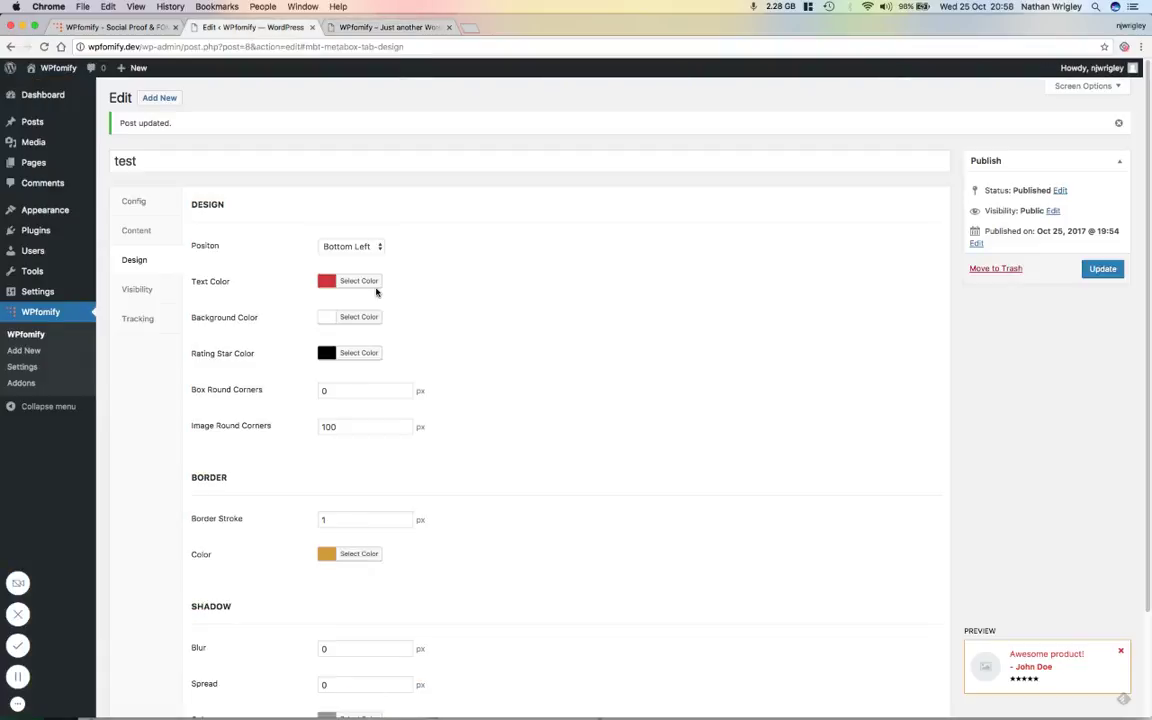
click(147, 293)
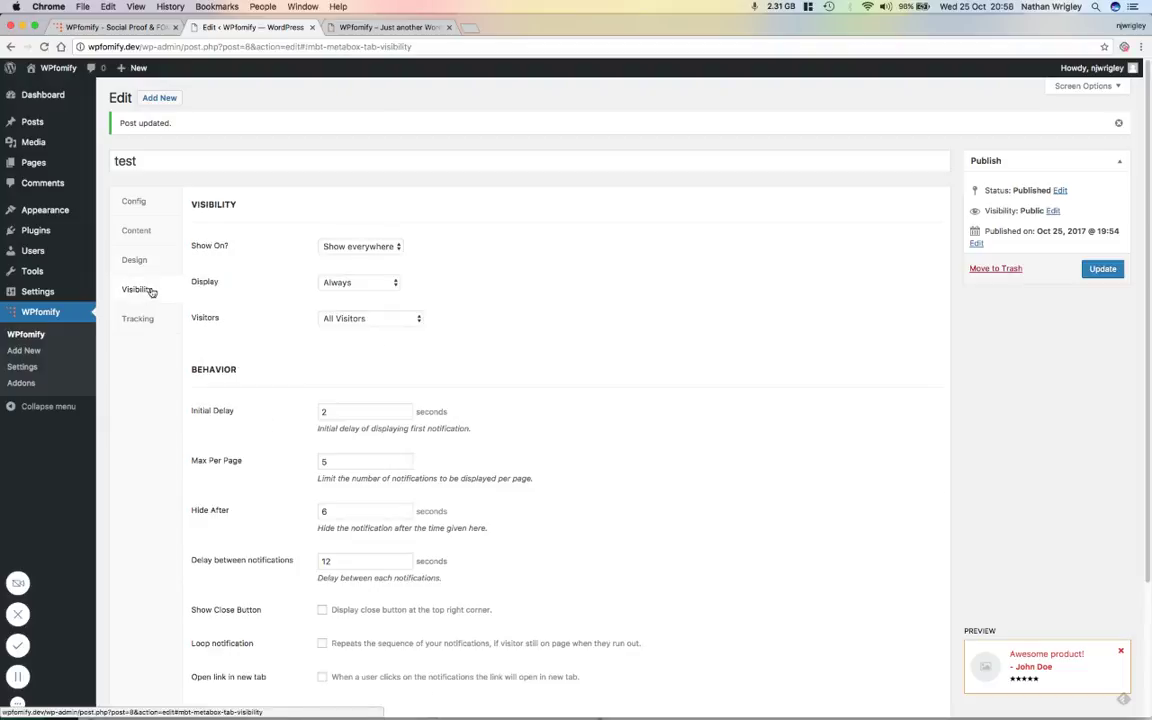
scroll(377, 323, down, 1)
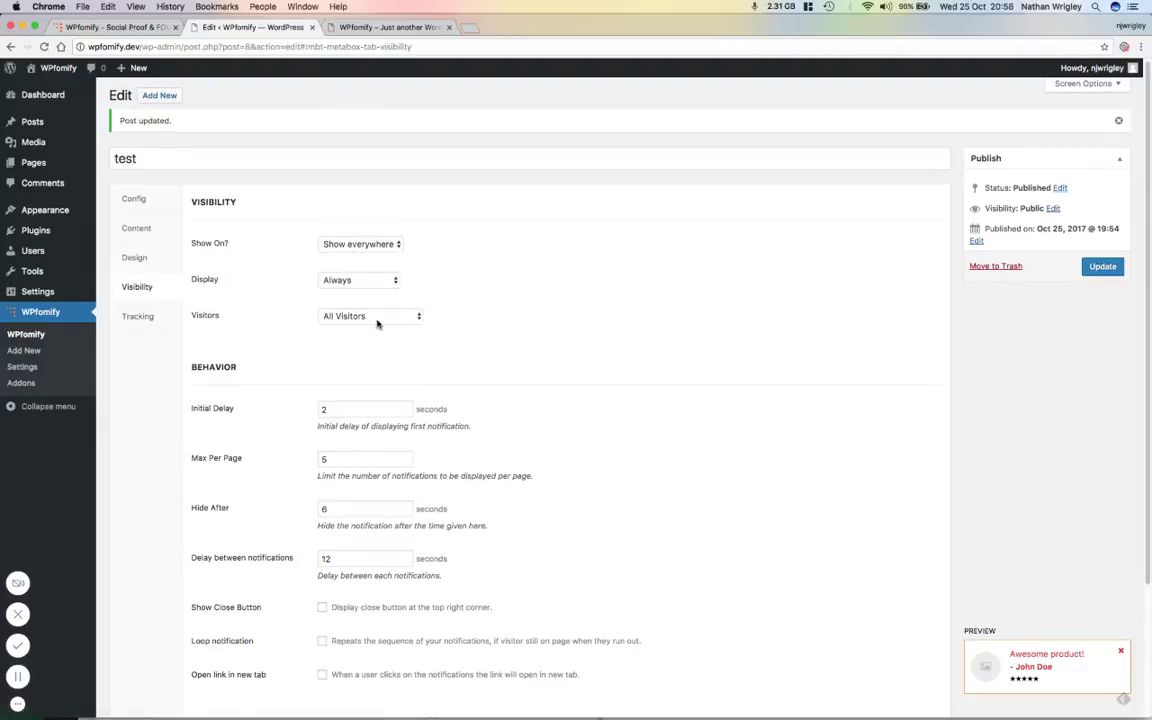
click(374, 31)
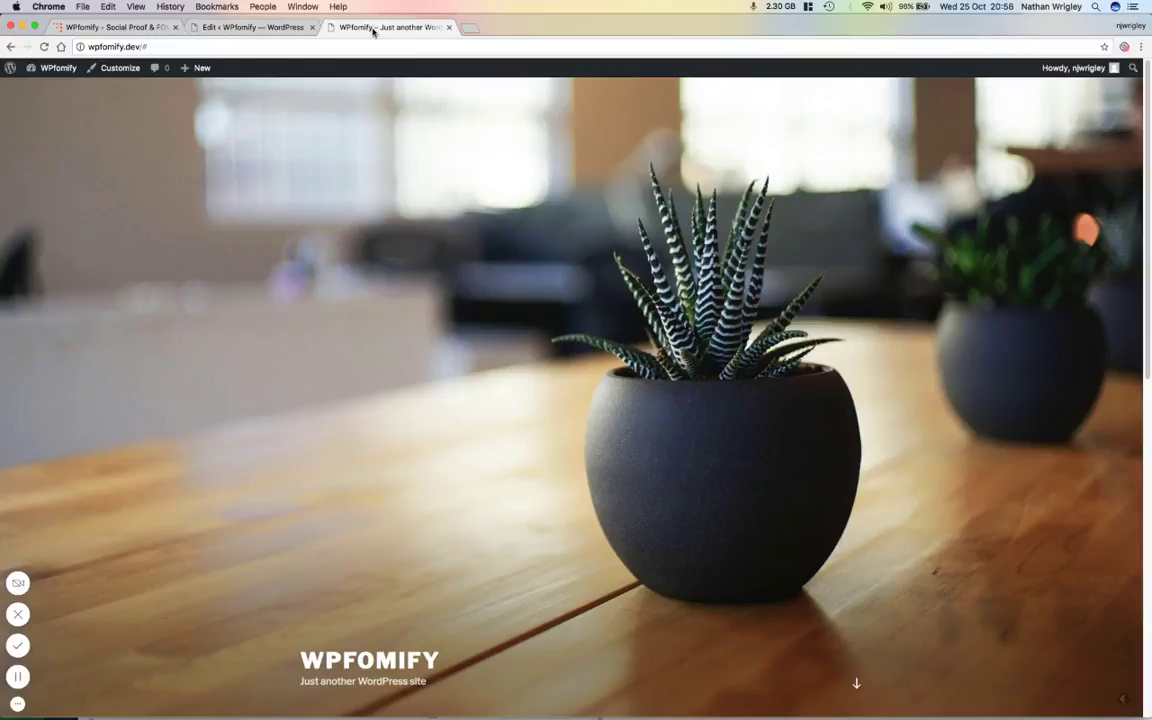
click(225, 27)
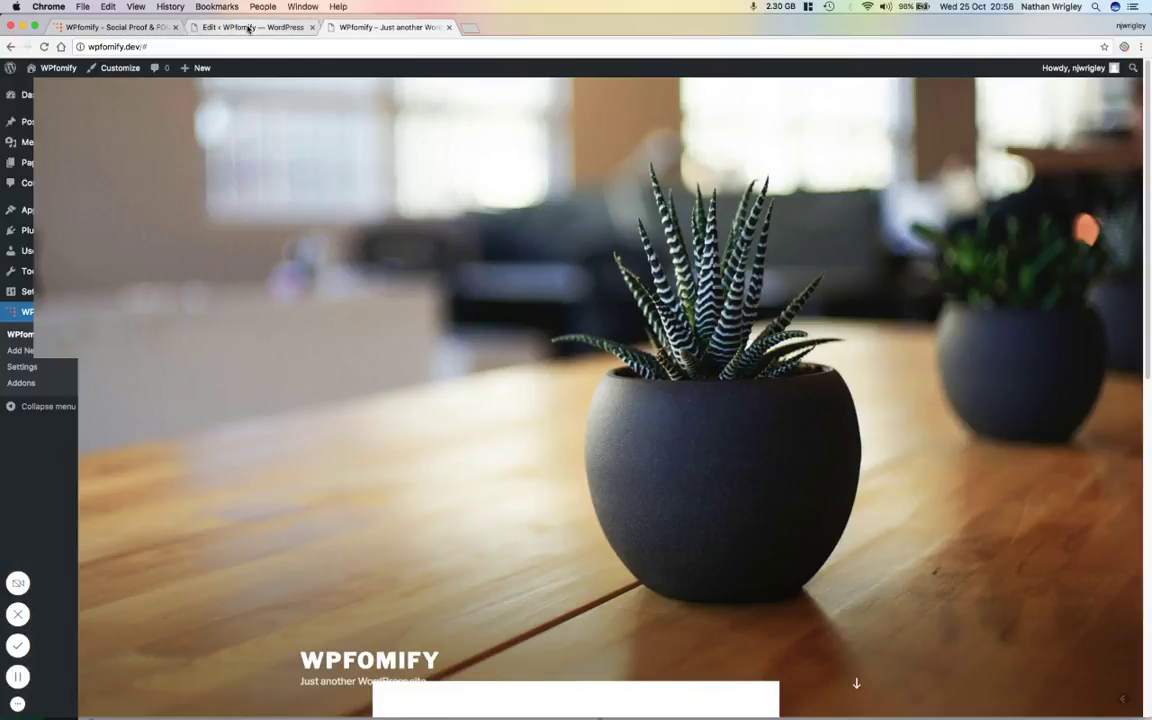
Clear the Hide After value, set the Initial Delay to 3 seconds, and update the notification, reloading the front page to test it
scroll(458, 408, down, 2)
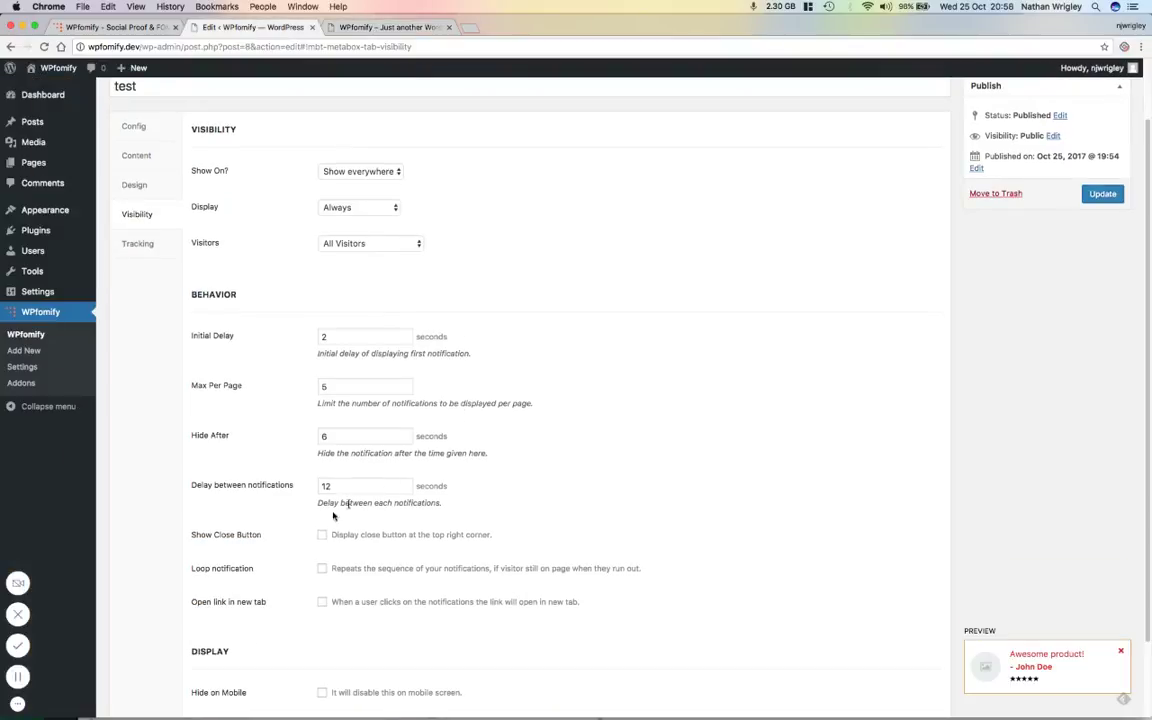
drag(340, 436, 306, 436)
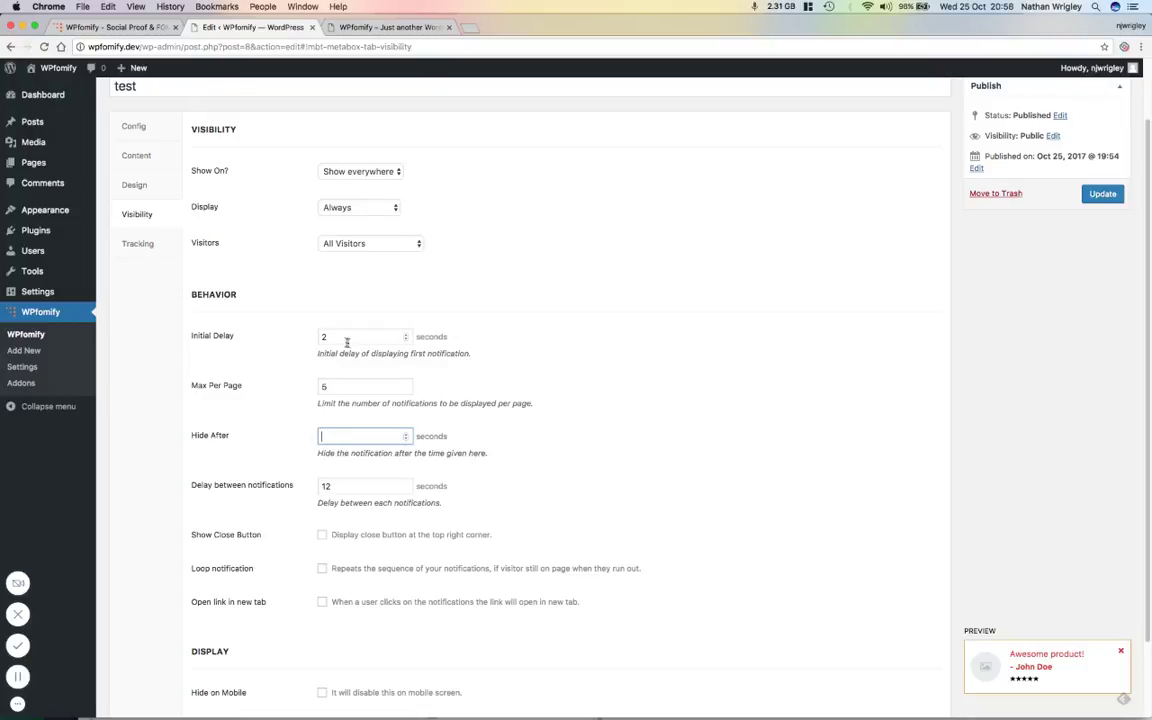
drag(347, 337, 305, 338)
text(3)
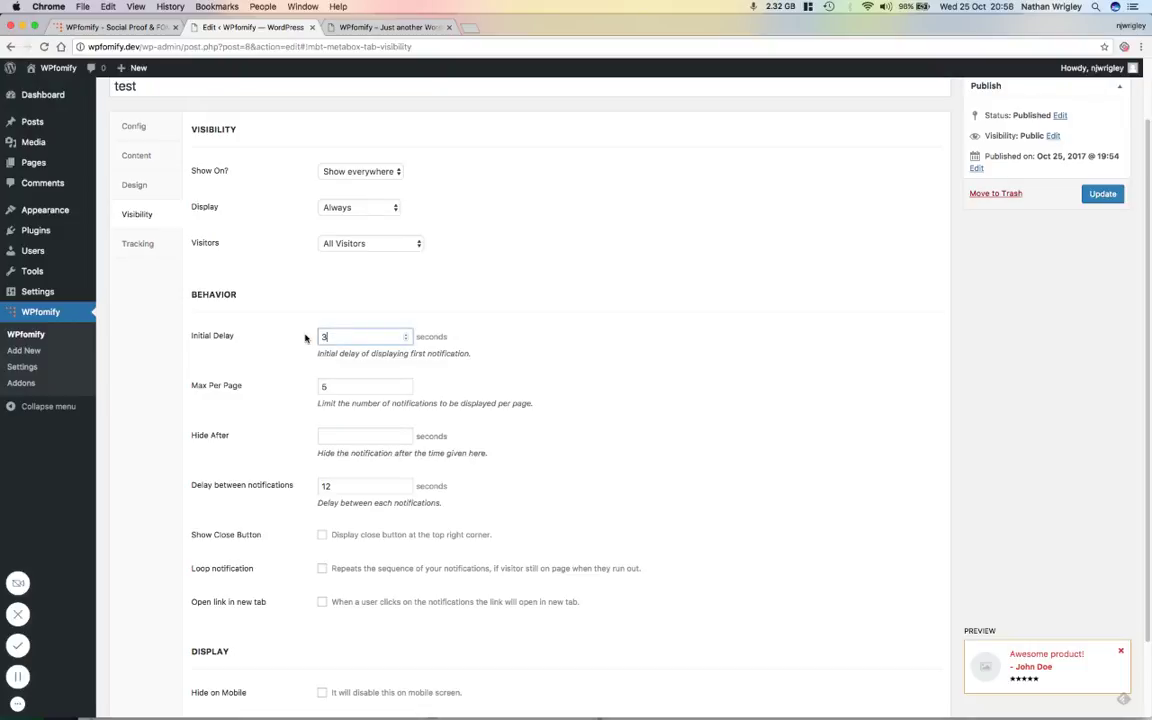
click(1102, 193)
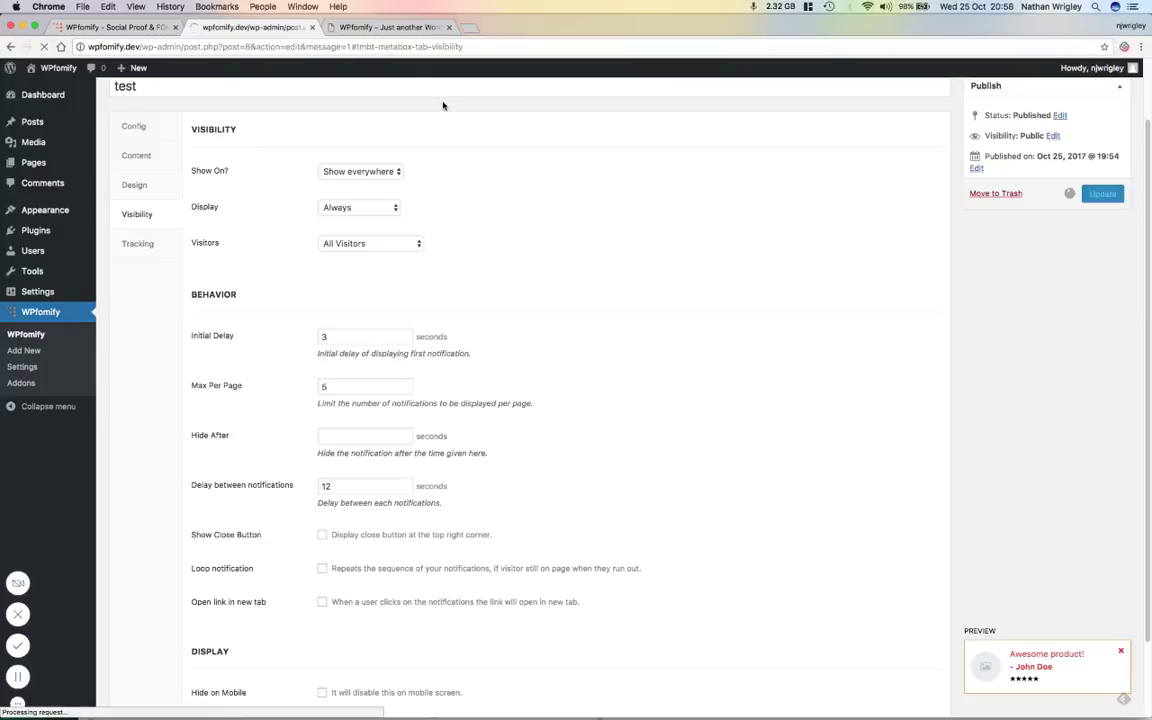
click(376, 28)
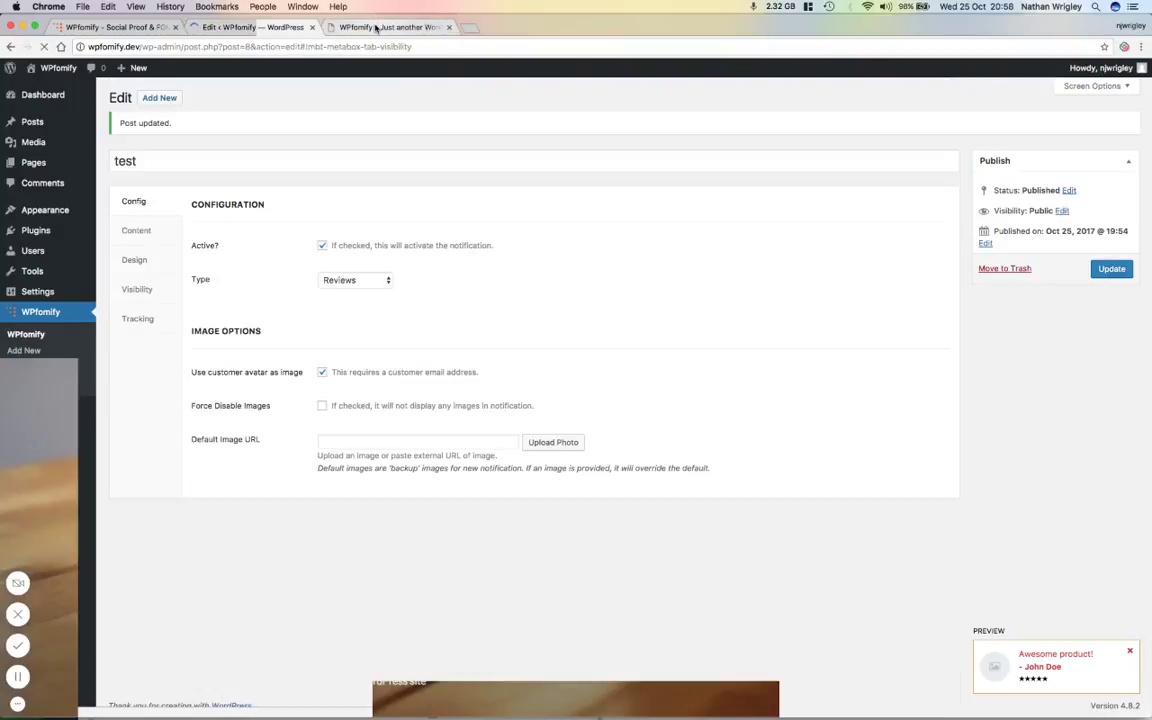
click(44, 47)
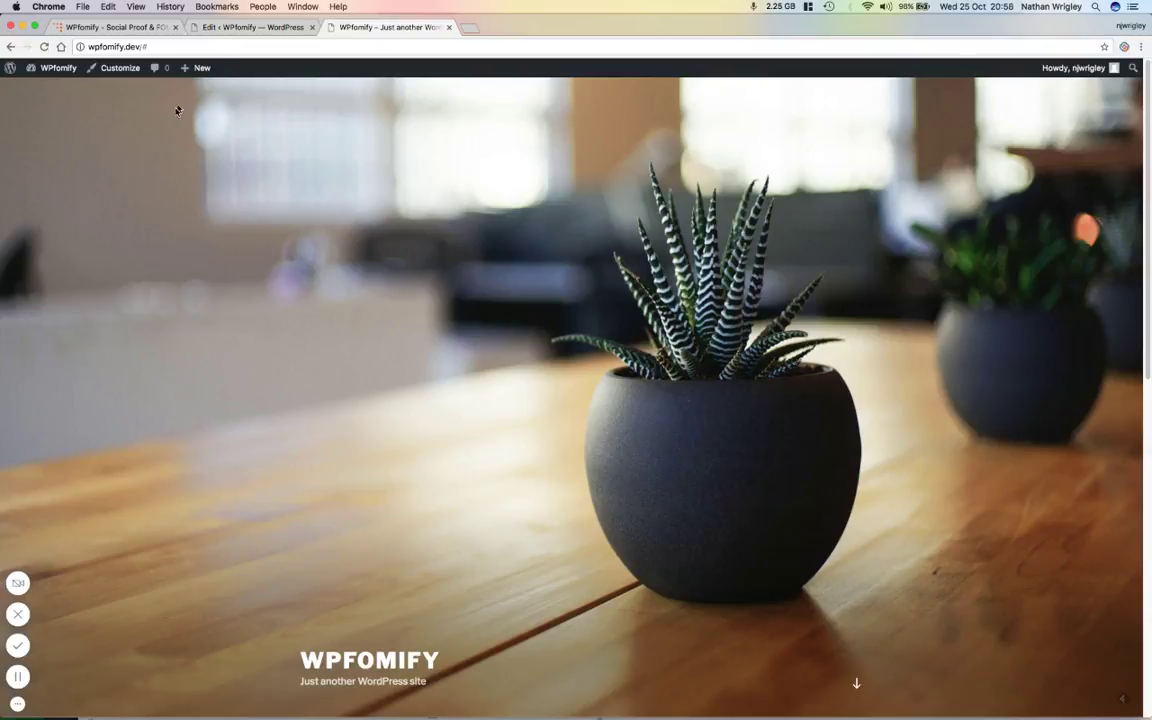
Review the Reviews notification's configuration and preview, and check the site's front page again for the popup
click(245, 29)
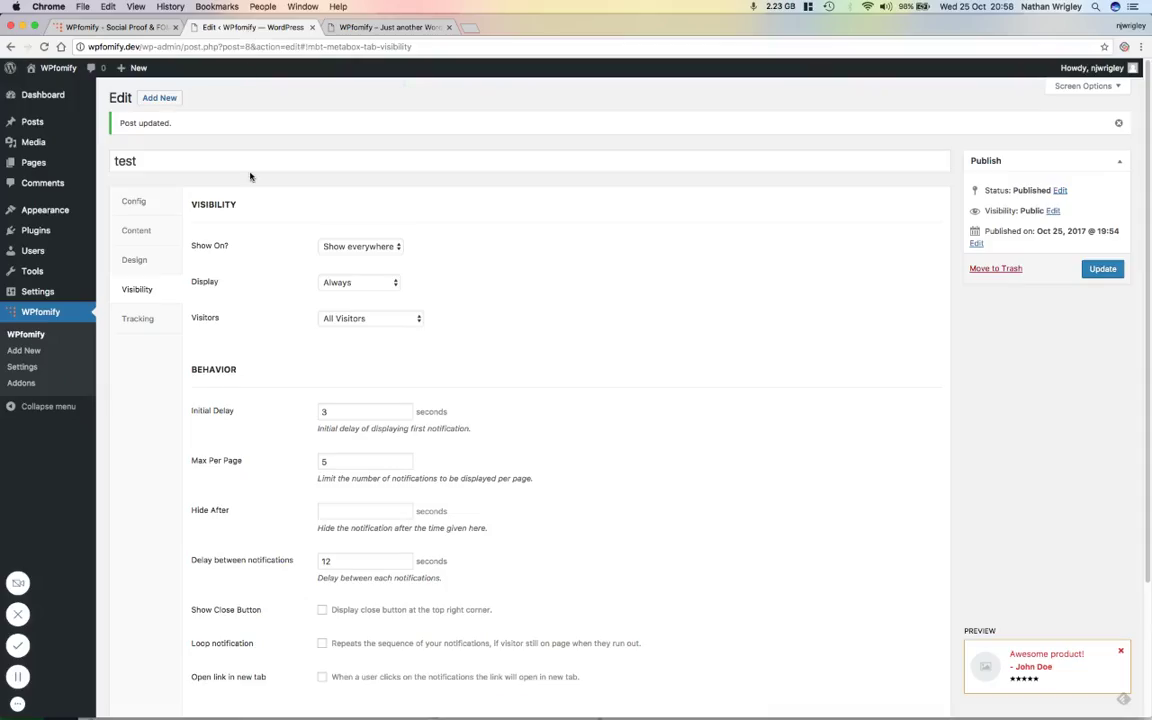
click(130, 207)
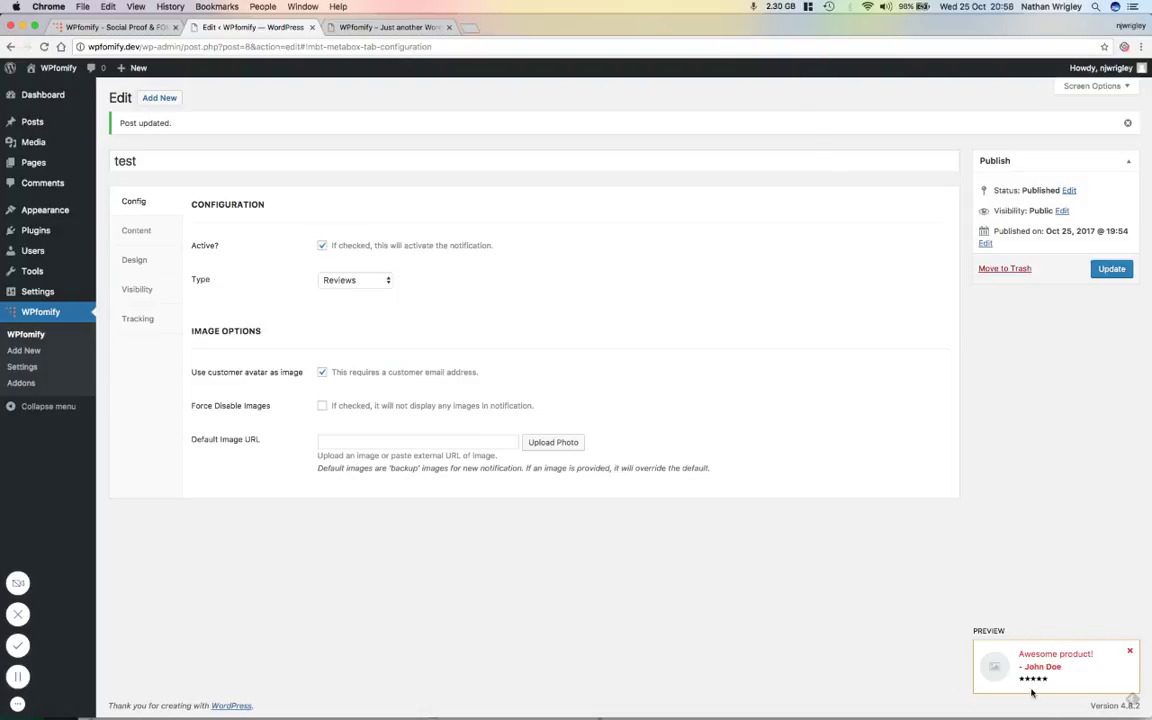
click(384, 29)
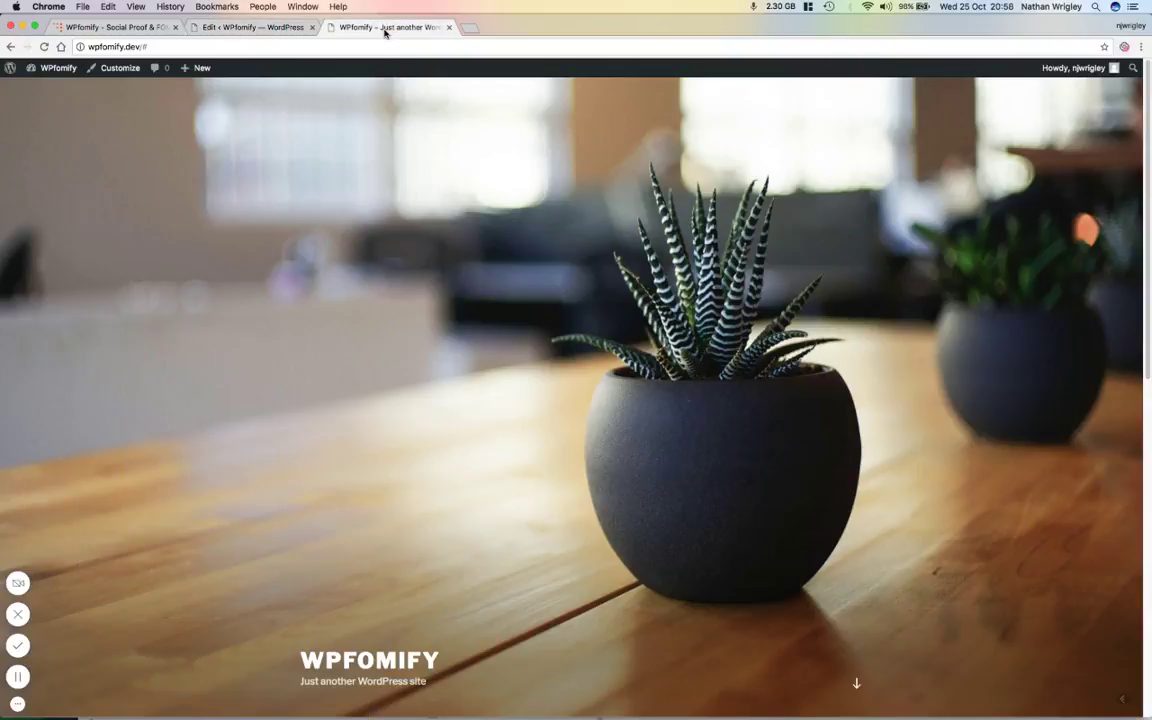
Change the test notification's type to Floating Button and view the icon choices in its content settings
click(260, 32)
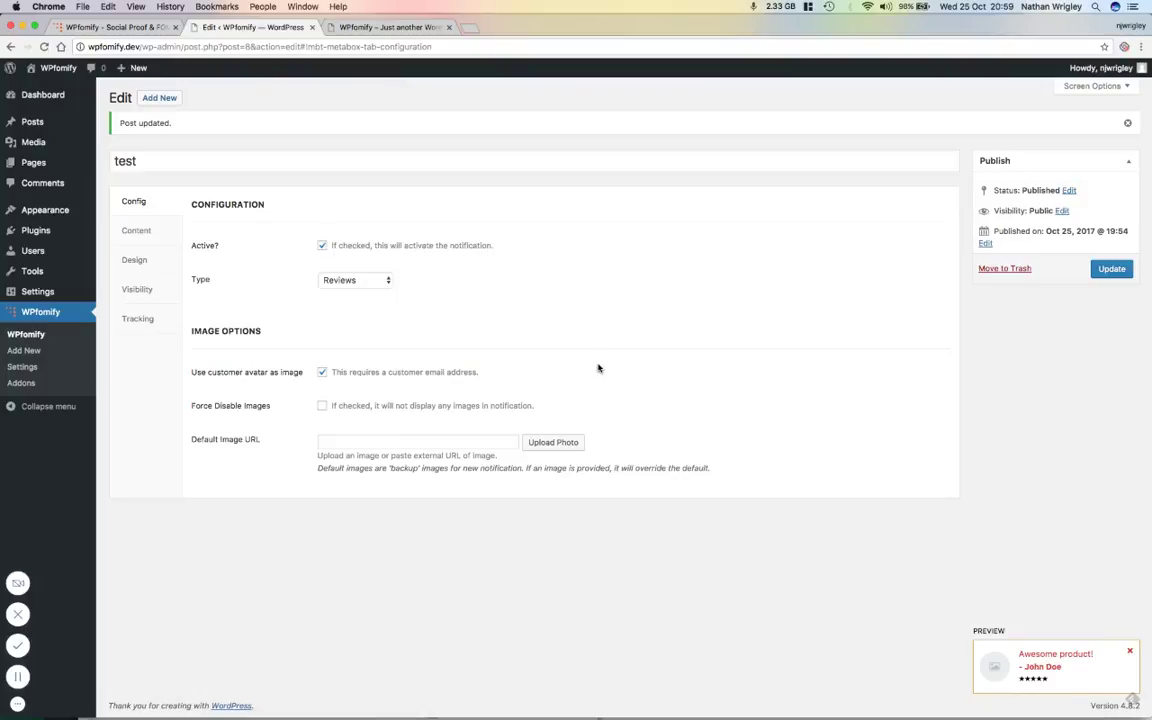
click(339, 284)
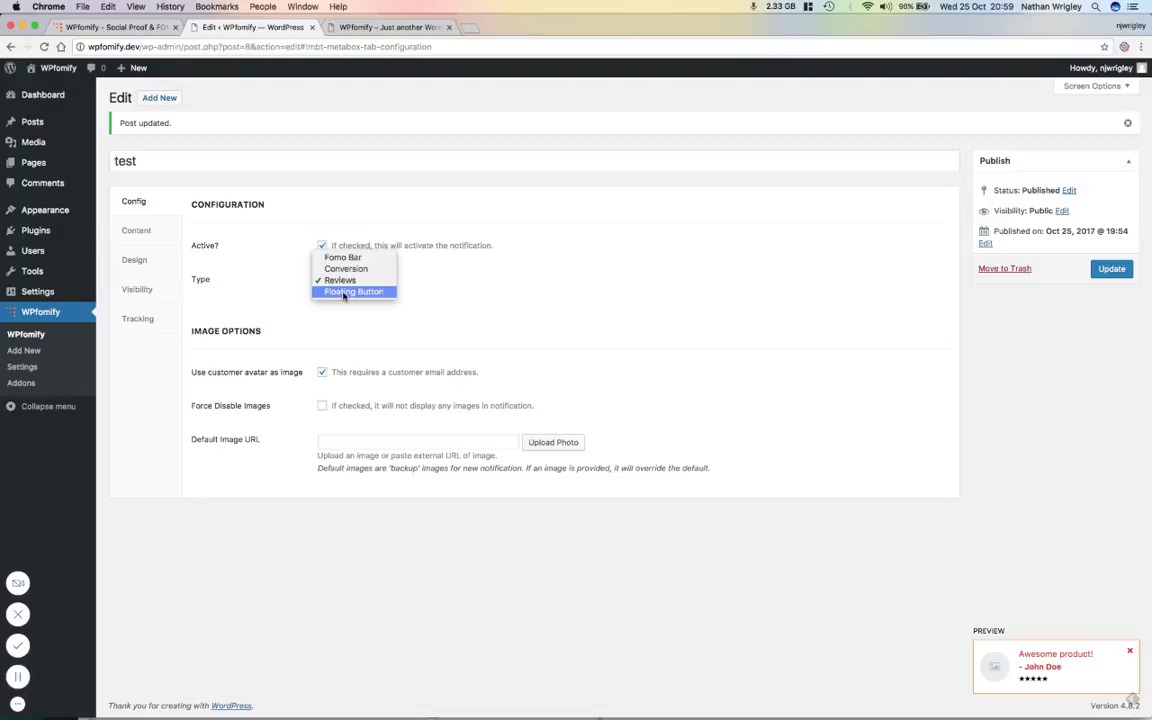
click(343, 291)
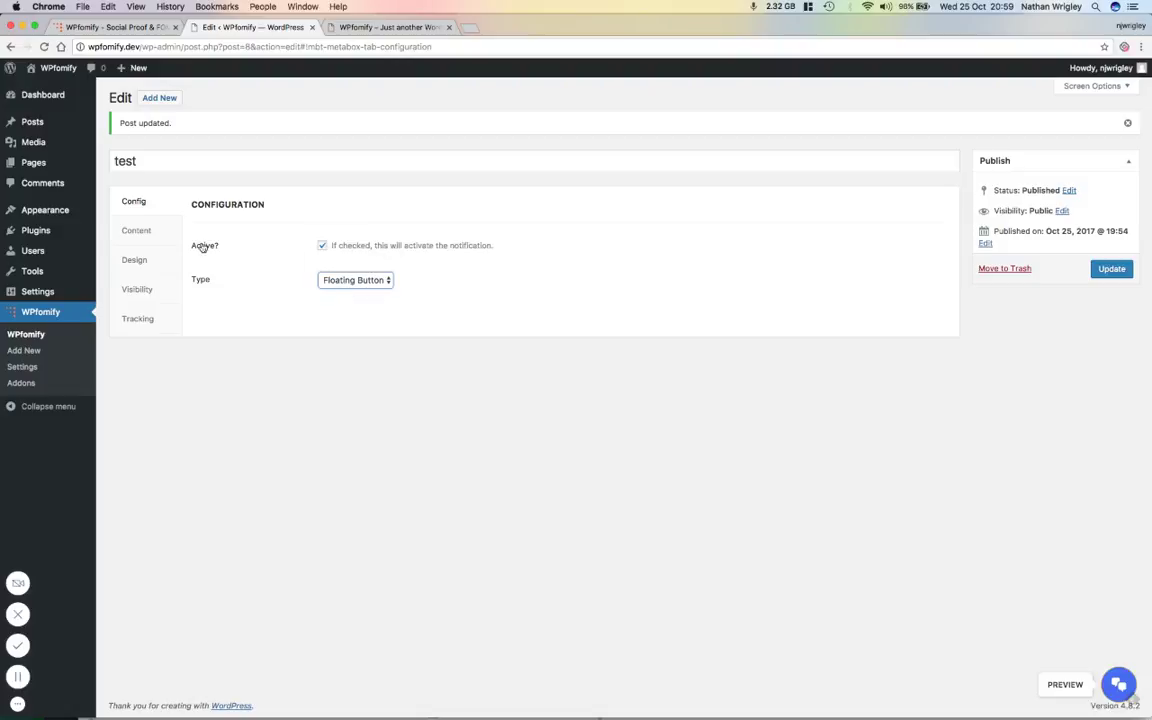
click(152, 231)
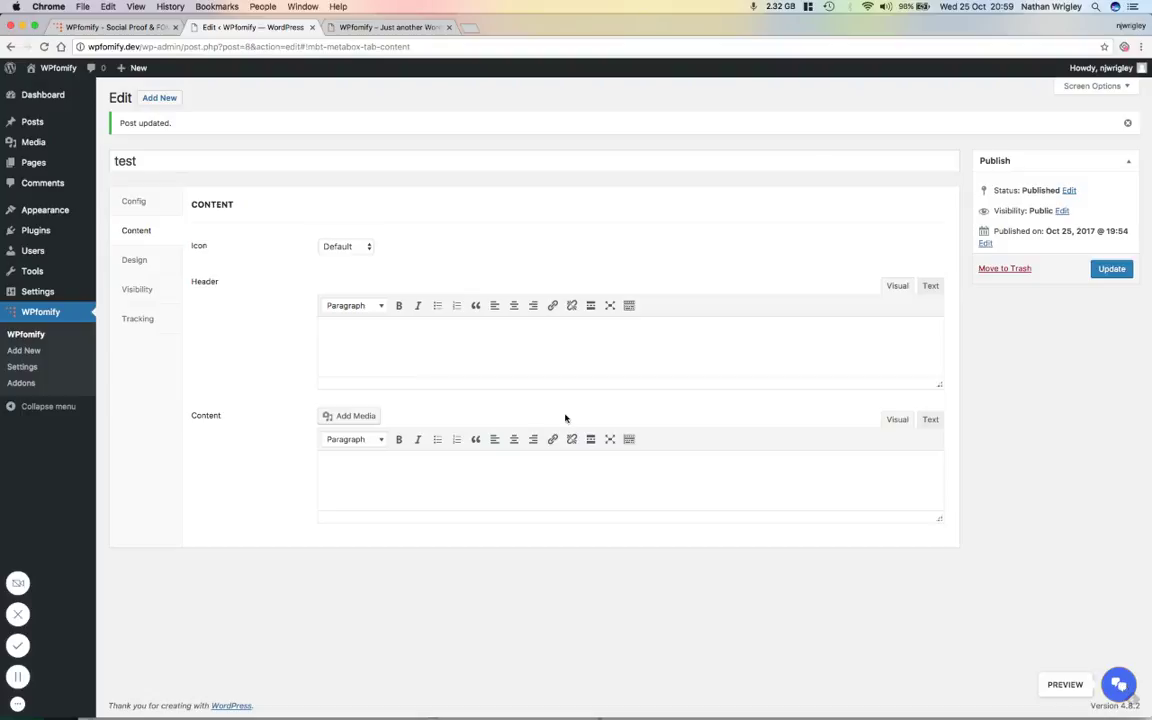
click(336, 246)
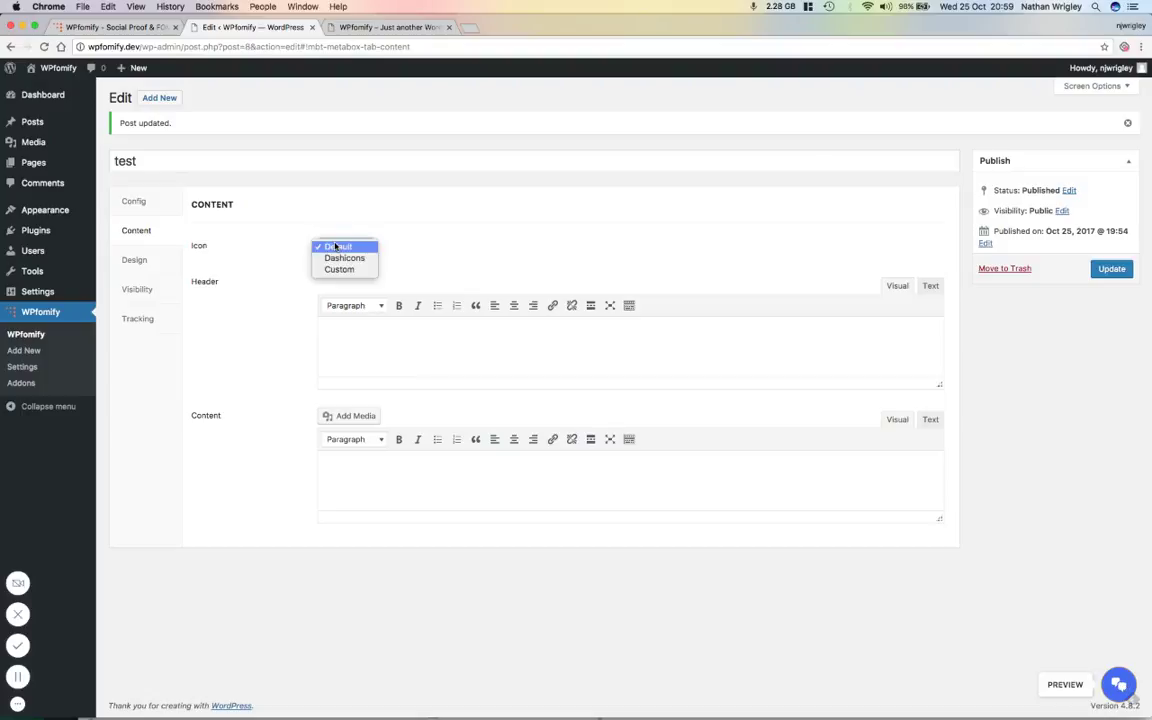
Enter "header" as the floating button's header and "Content" as its content, keeping the Default icon, and update the notification
click(433, 326)
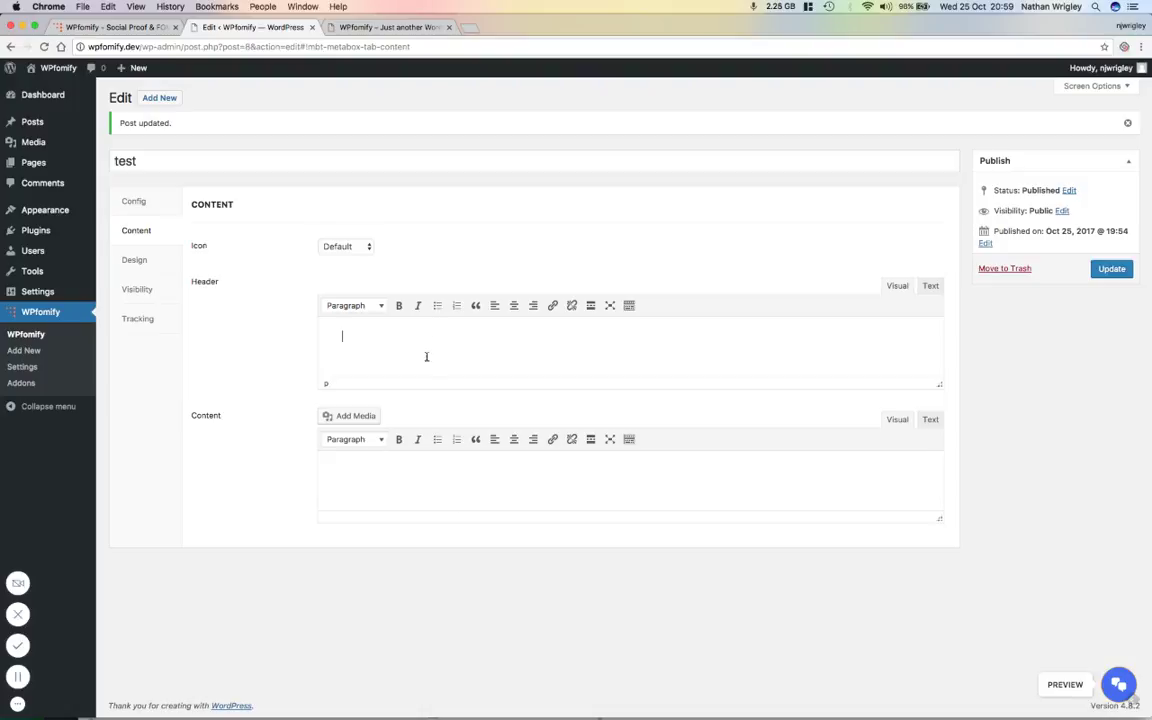
text(header)
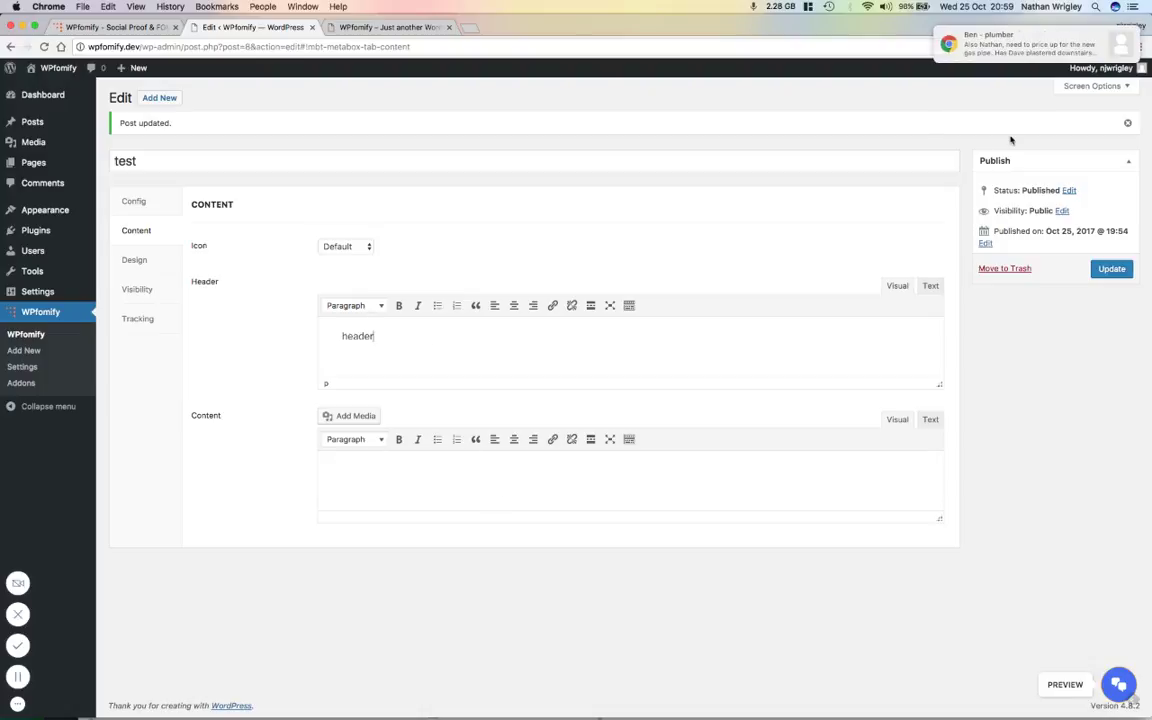
click(1134, 34)
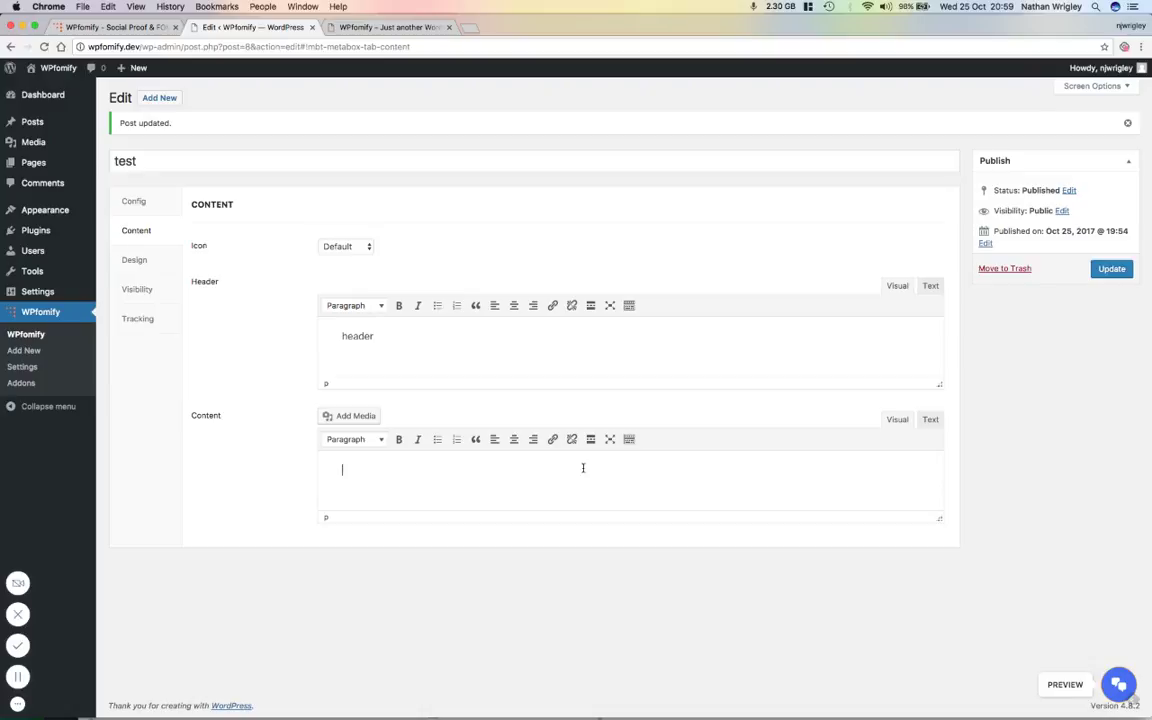
text(Content)
click(1111, 268)
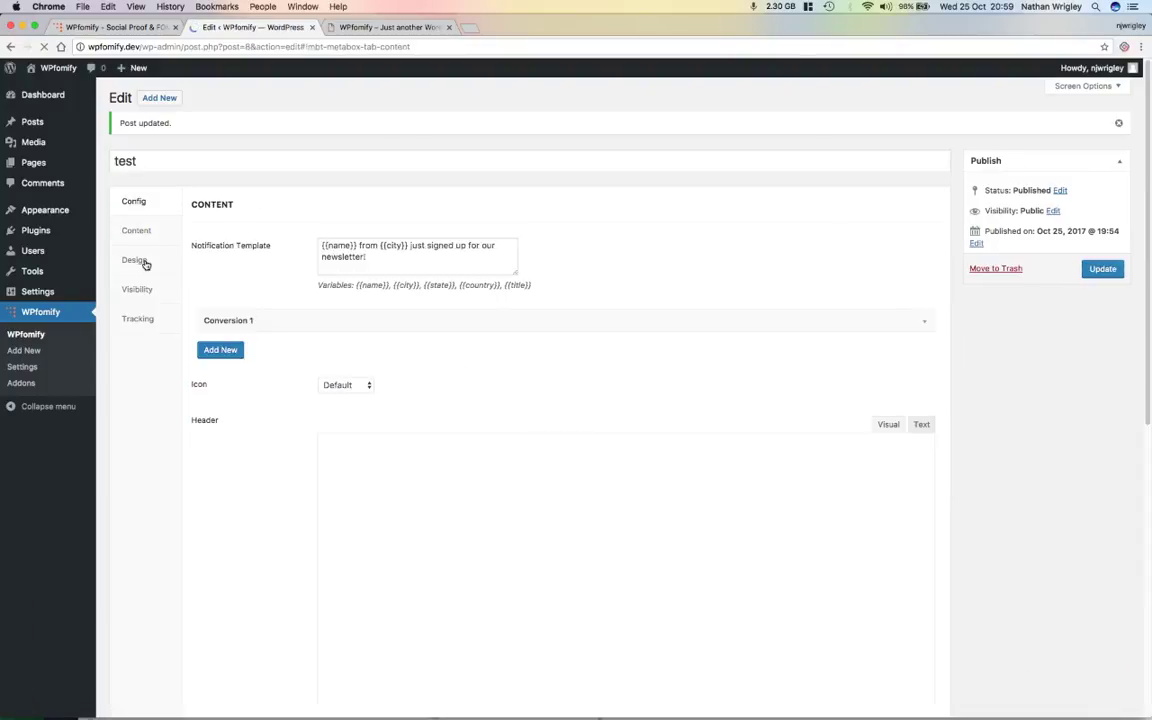
Review the floating button's visibility settings, reload the site's front page, and open the button's popup to test it
click(134, 293)
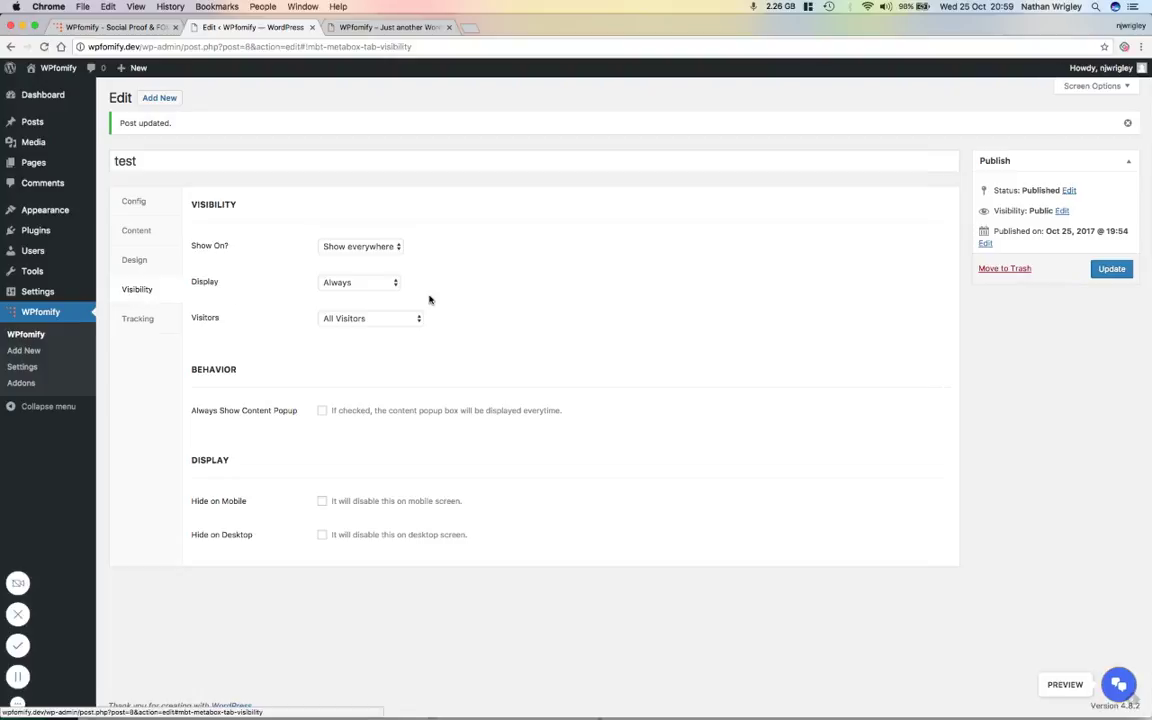
click(335, 28)
click(44, 47)
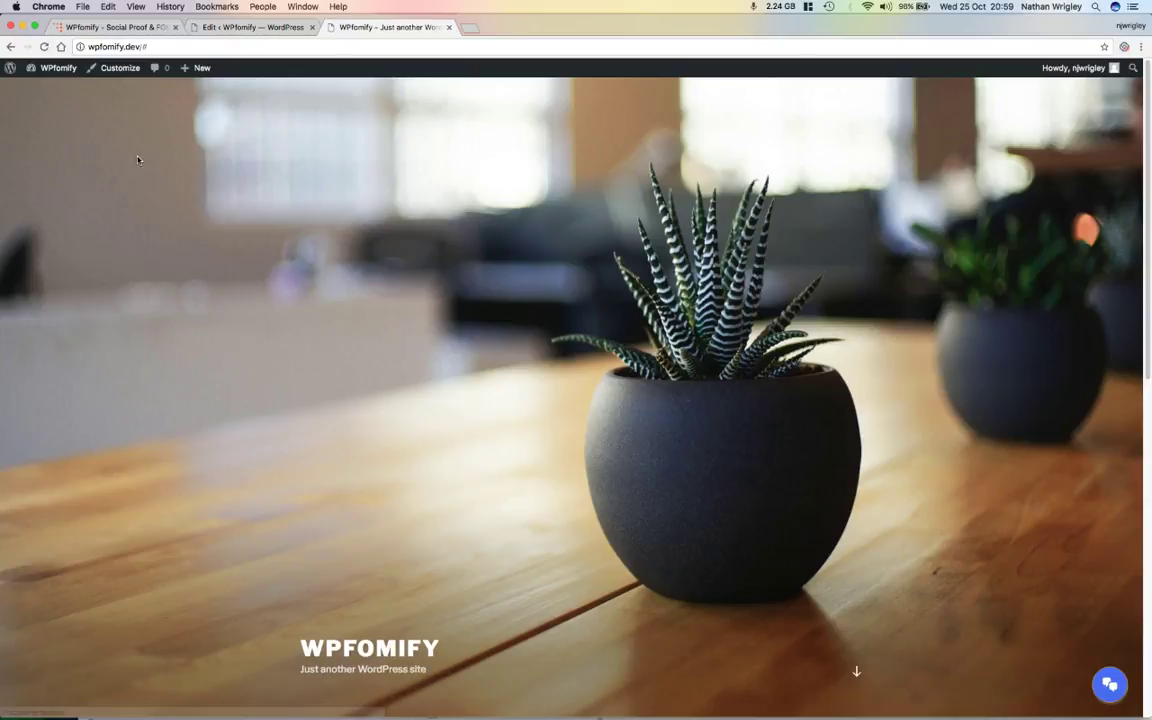
click(1108, 684)
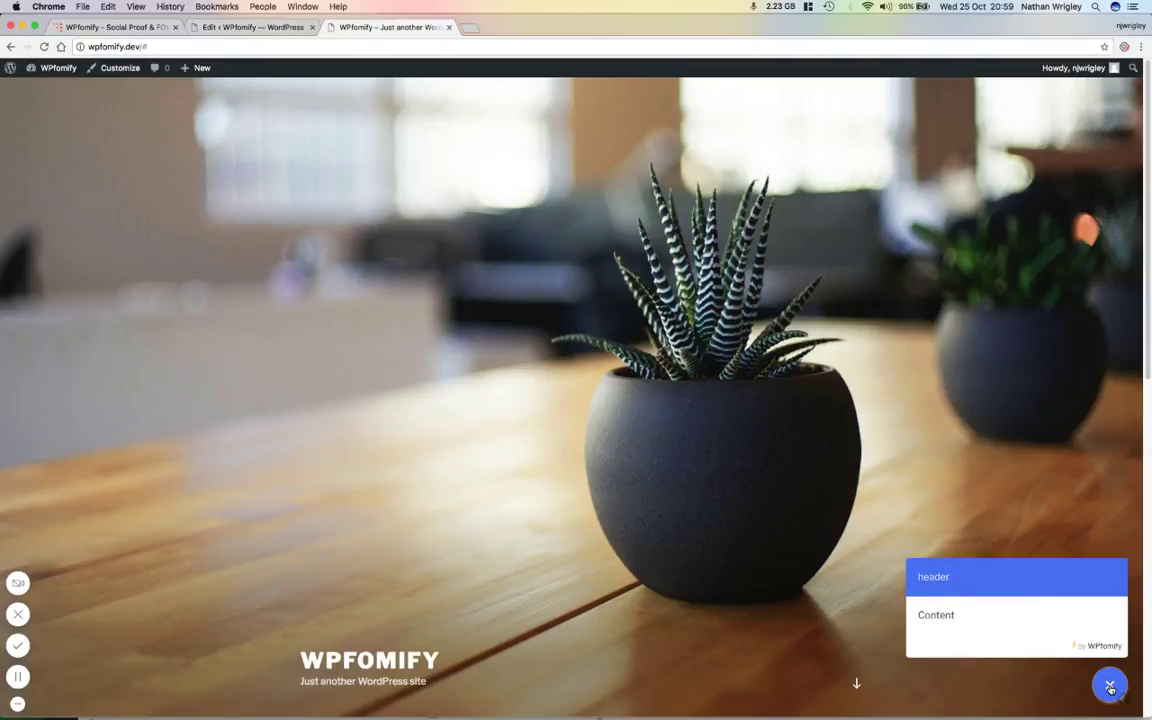
click(998, 616)
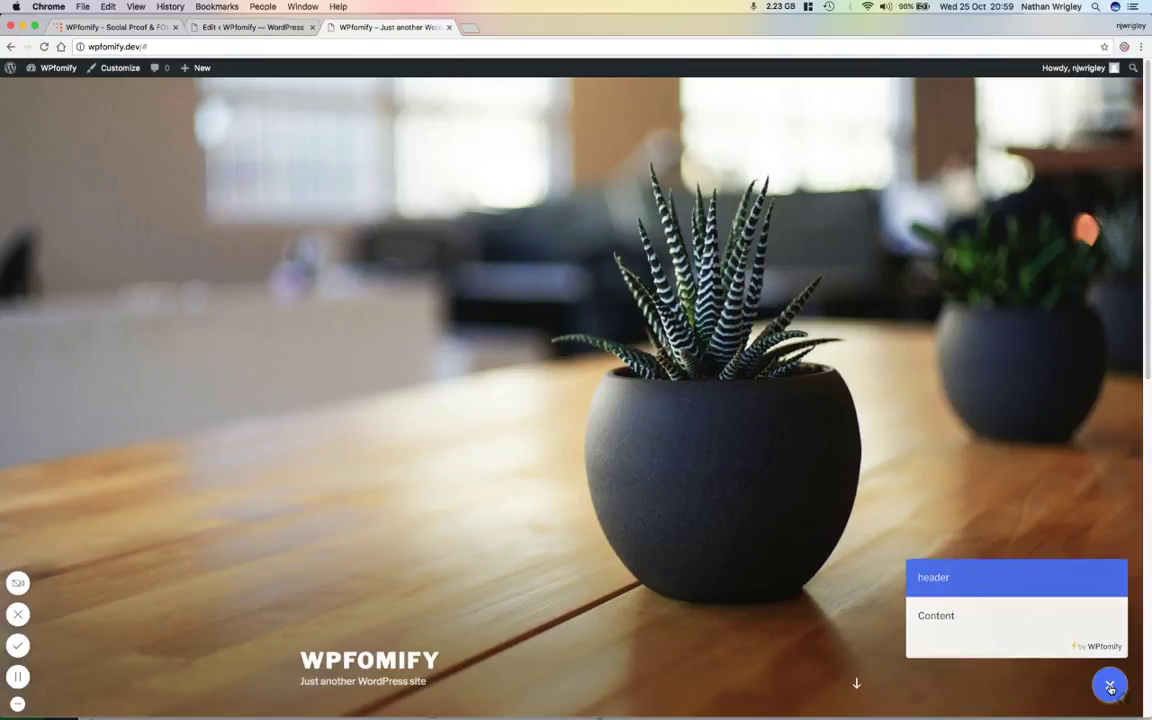
Return to the test notification's configuration and change its type to Conversion
click(251, 29)
click(134, 204)
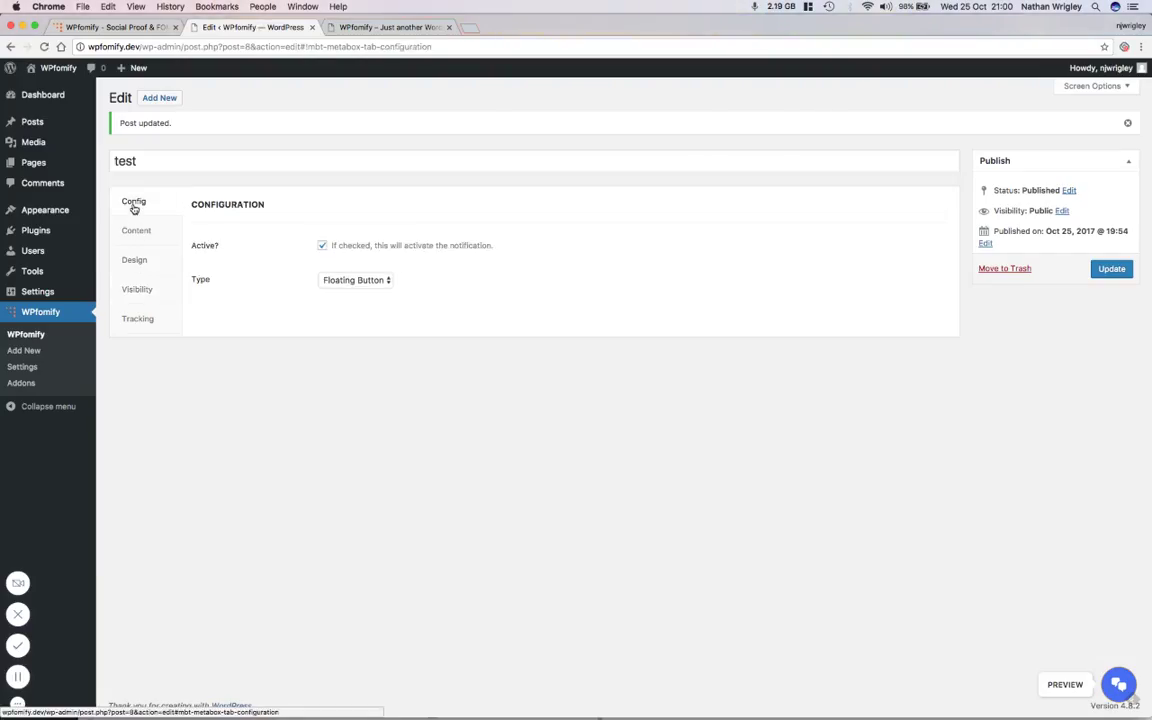
click(342, 282)
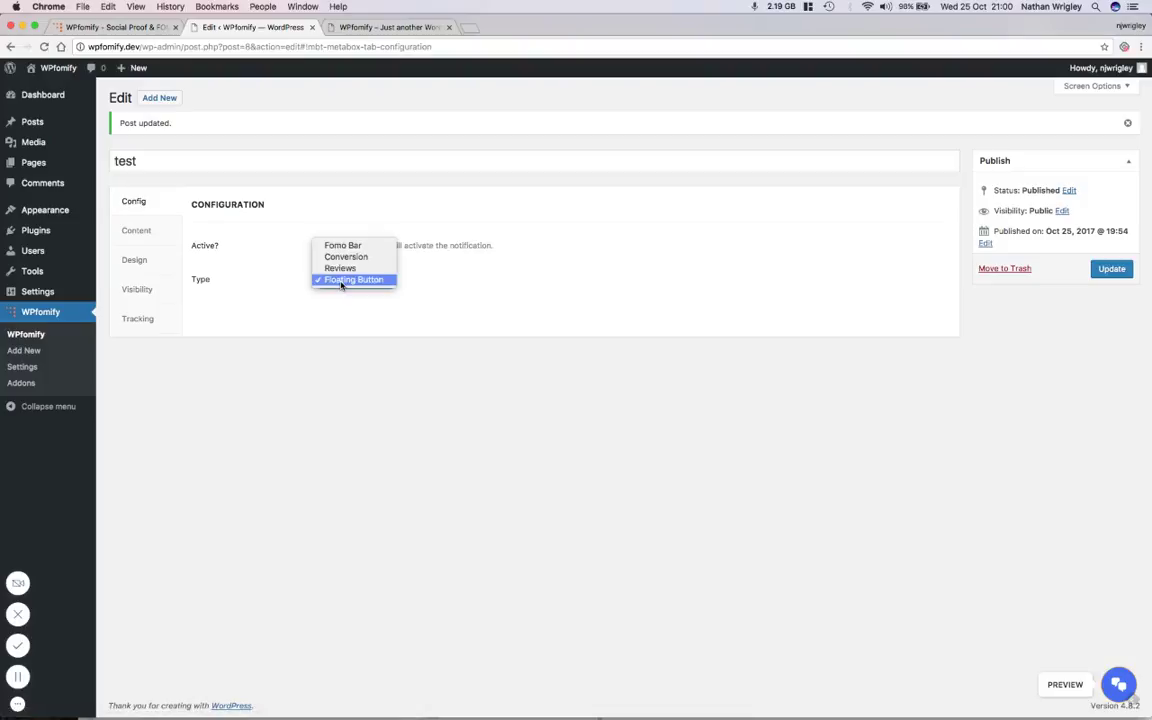
click(348, 258)
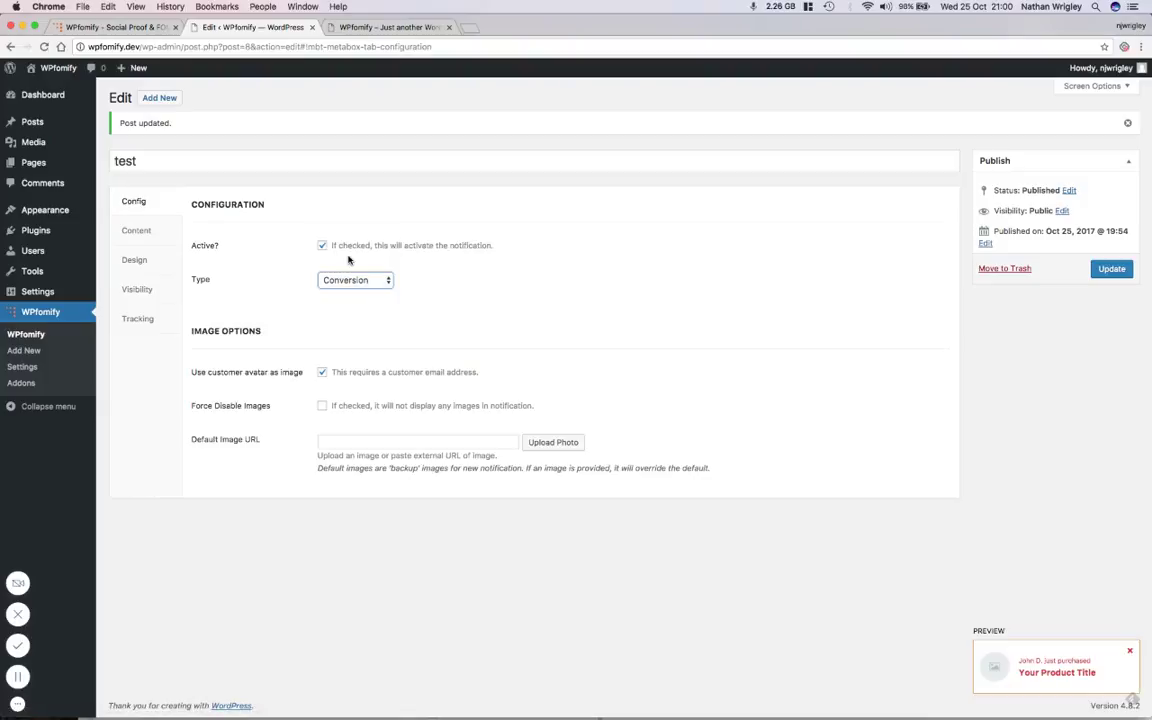